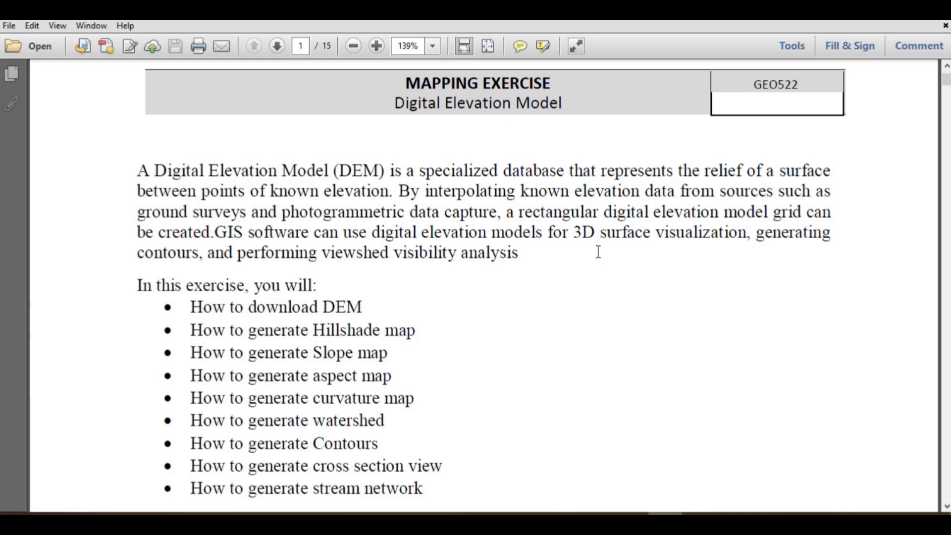
pyautogui.scroll(-1, 598, 252)
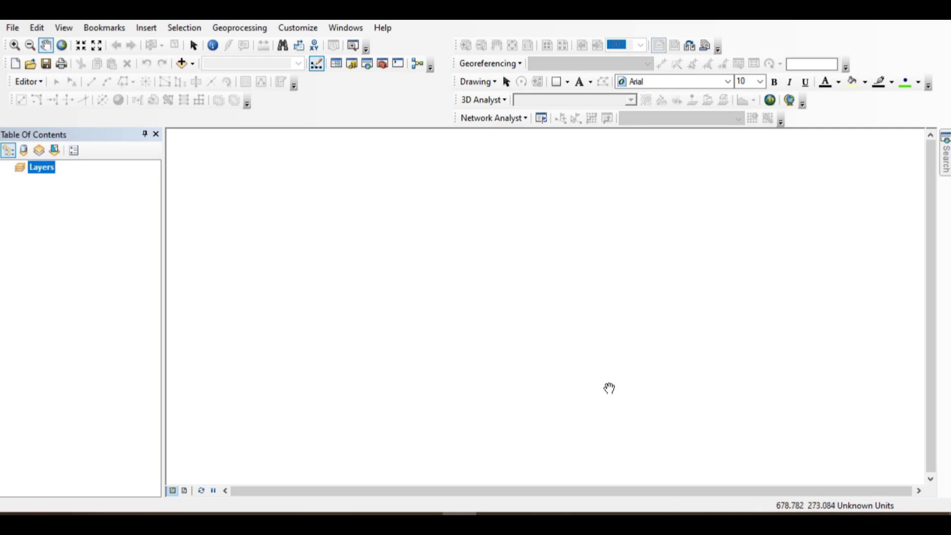
# Add the dem raster to the map from Desktop > experiment > LAB 10 part B Data > DEM tile 12.5 m astore
pyautogui.click(193, 66)
pyautogui.click(211, 80)
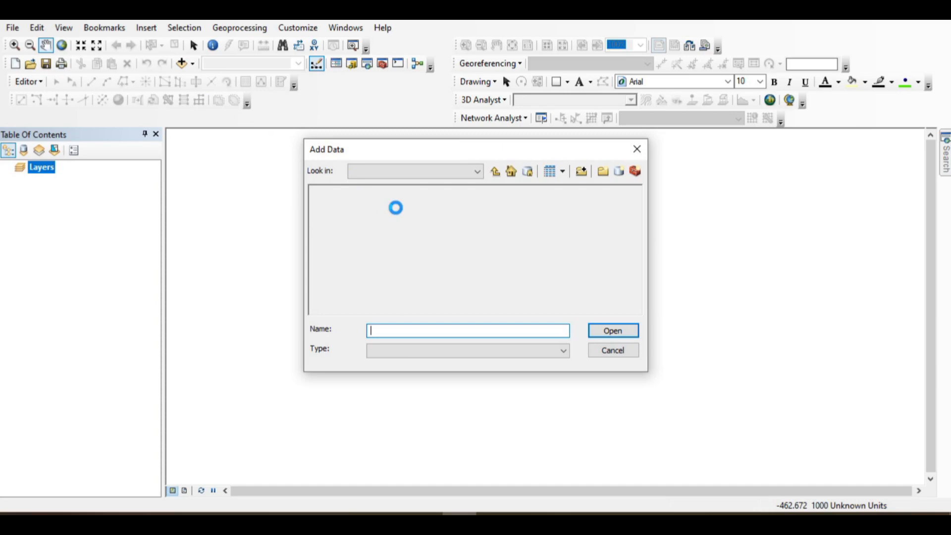
pyautogui.click(469, 174)
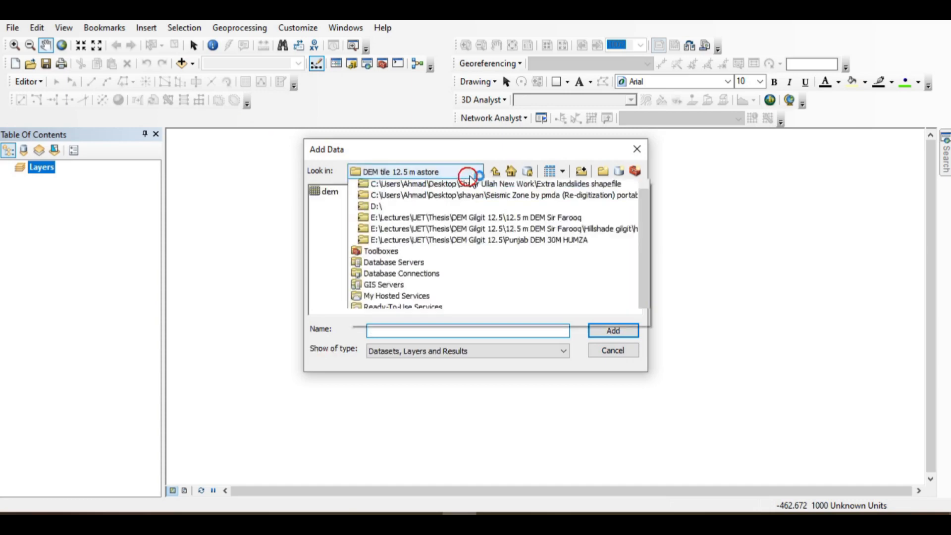
pyautogui.scroll(4, 463, 208)
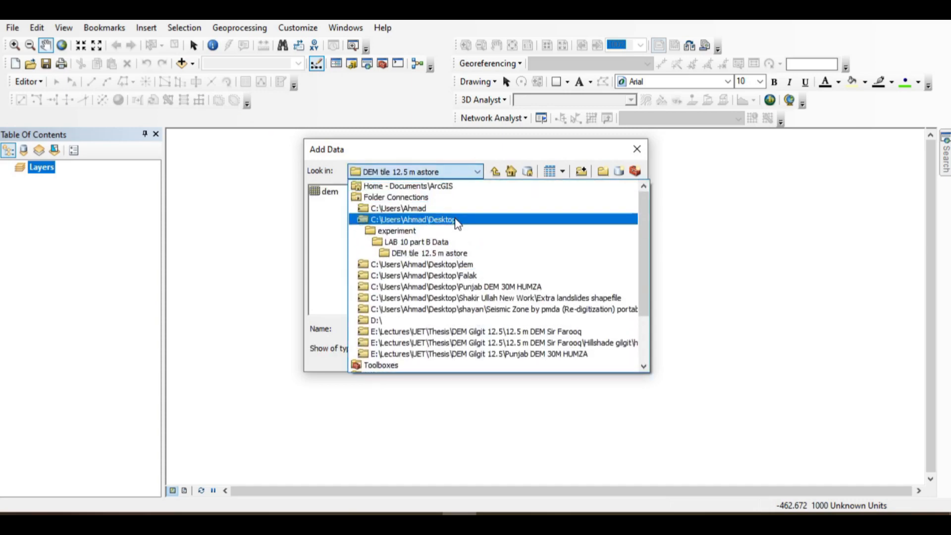
pyautogui.click(457, 221)
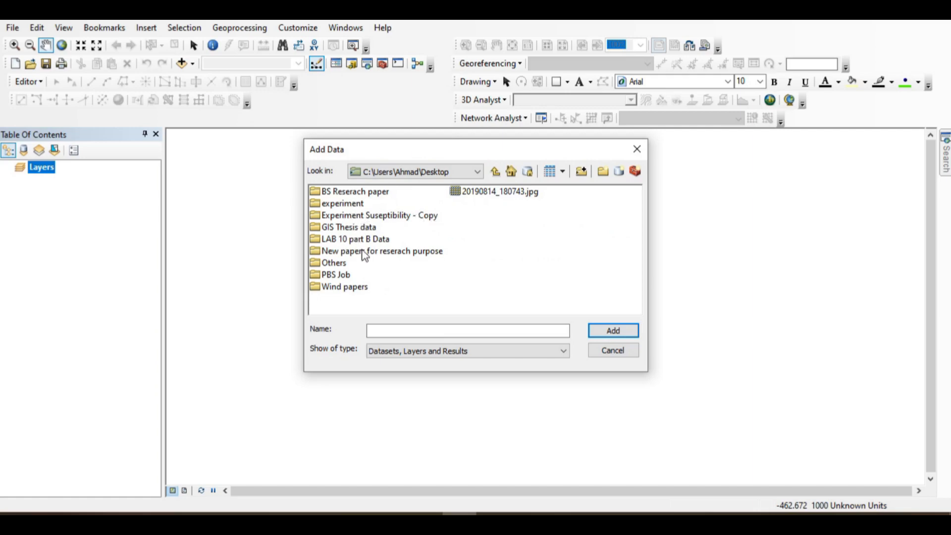
pyautogui.doubleClick(341, 204)
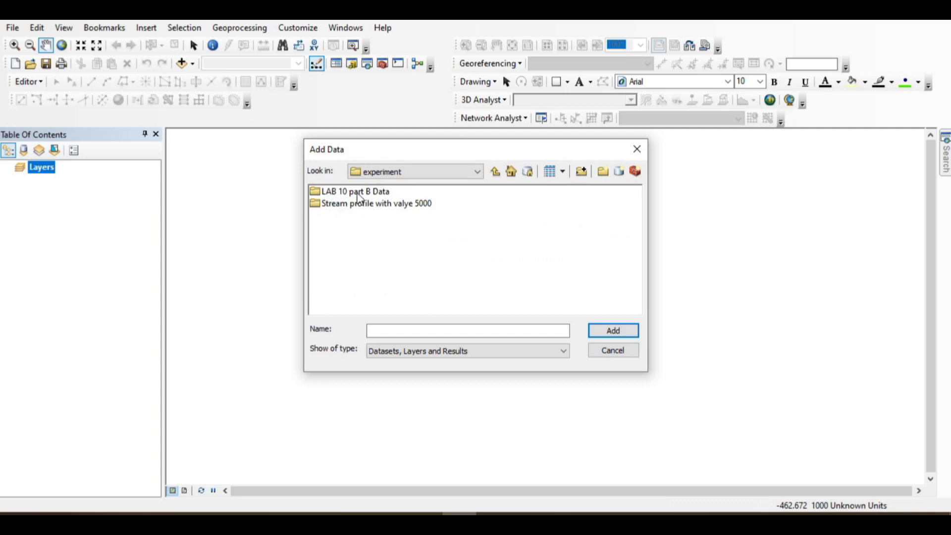
pyautogui.doubleClick(357, 193)
pyautogui.doubleClick(353, 192)
pyautogui.click(332, 193)
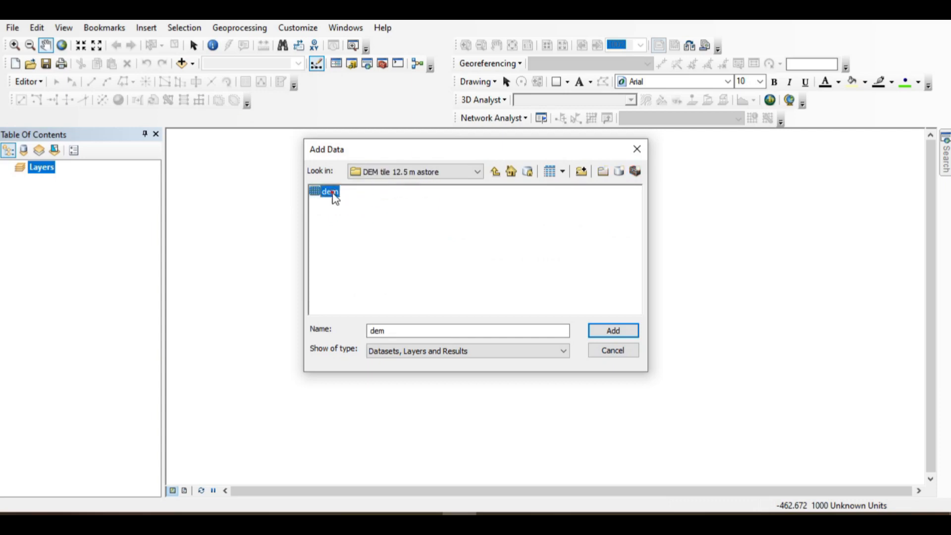
pyautogui.doubleClick(333, 194)
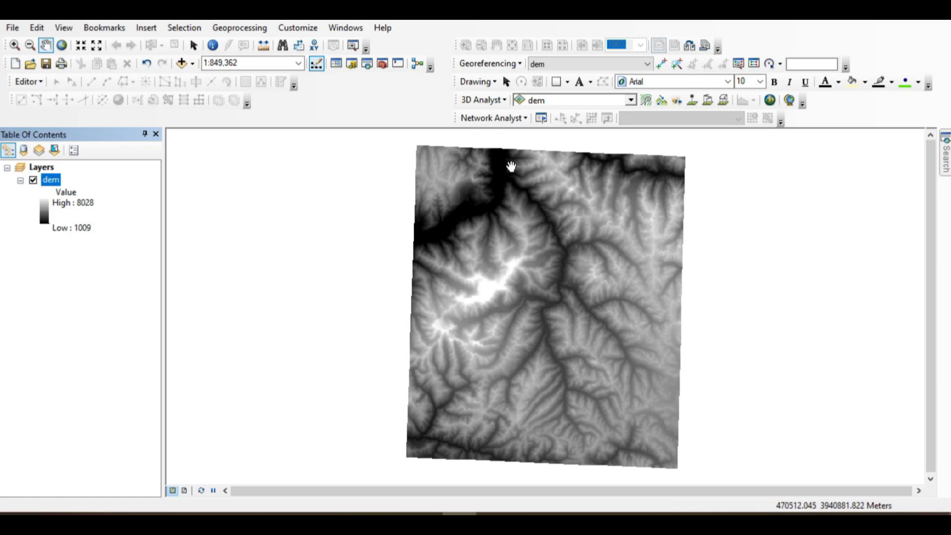
# Set the data frame's coordinate system to WGS 1984 from the favorites
pyautogui.rightClick(46, 171)
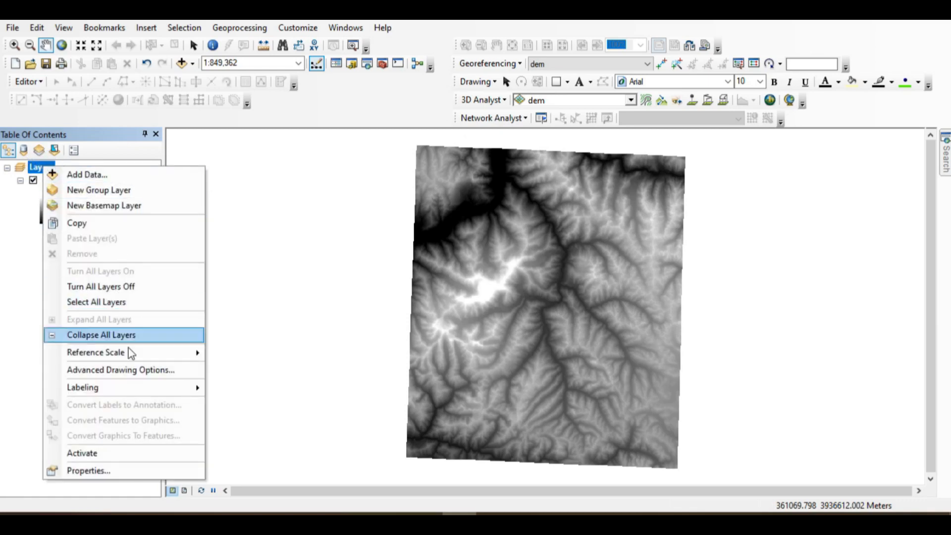
pyautogui.click(115, 472)
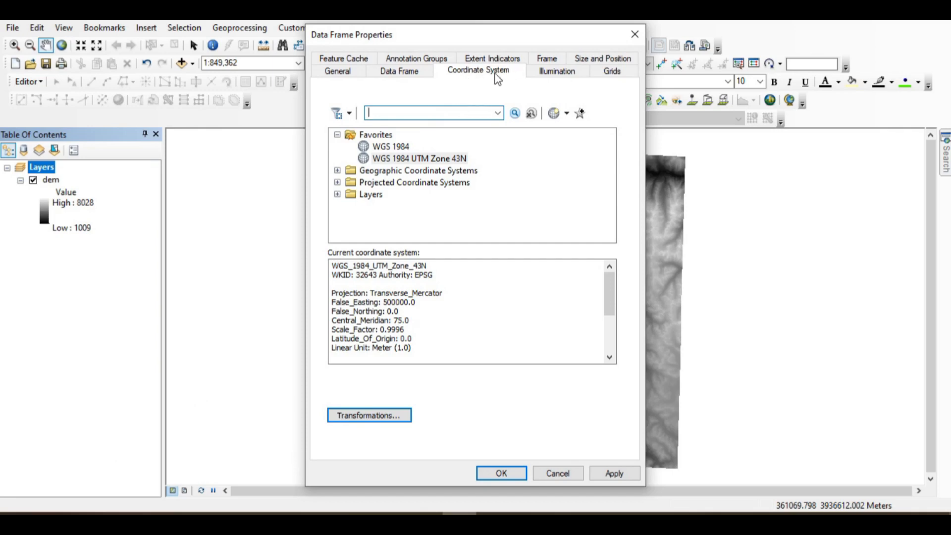
pyautogui.click(394, 147)
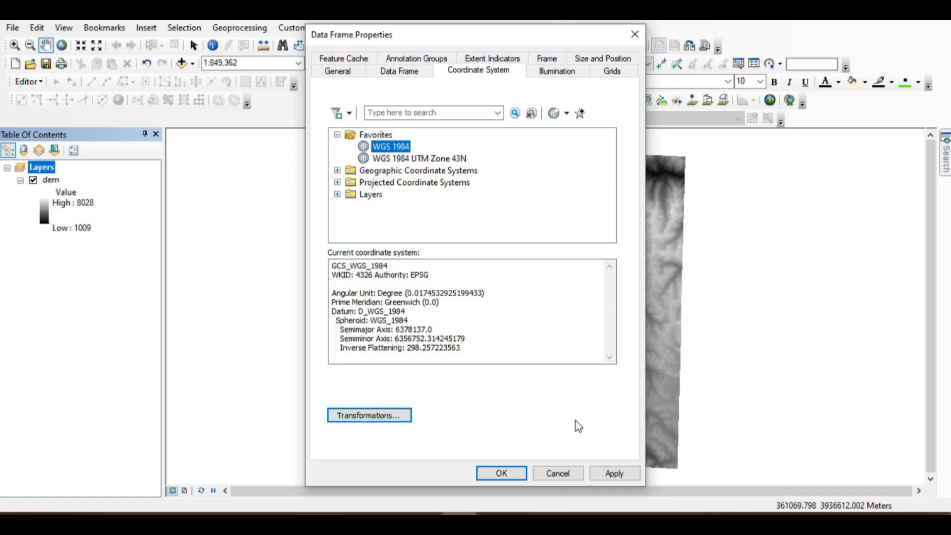
pyautogui.click(513, 468)
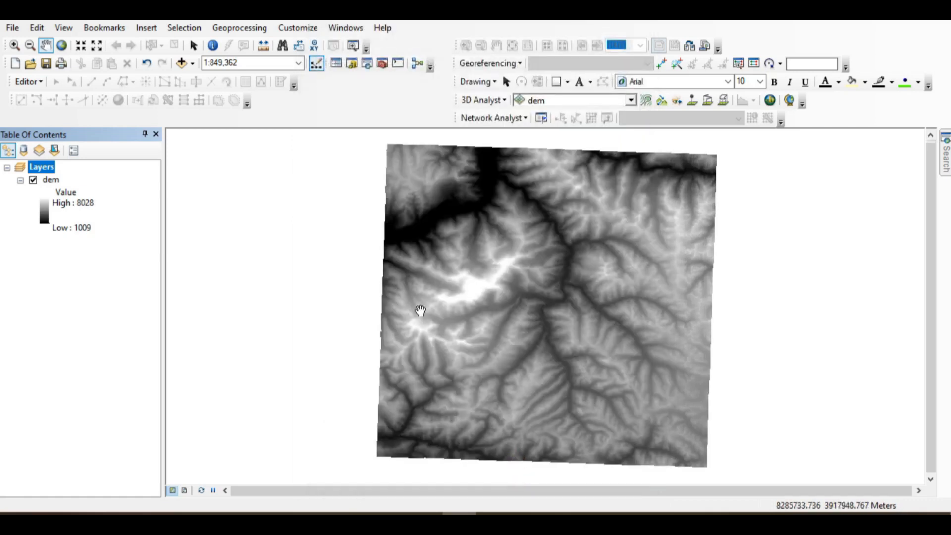
pyautogui.moveTo(500, 207); pyautogui.dragTo(478, 214)
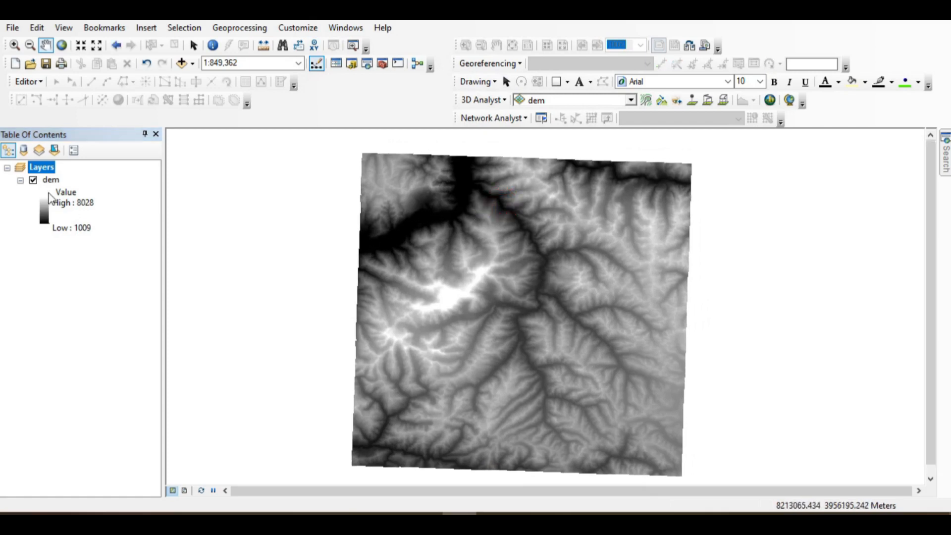
# Examine the dem layer's source properties, including its extent, spatial reference and statistics
pyautogui.click(51, 180)
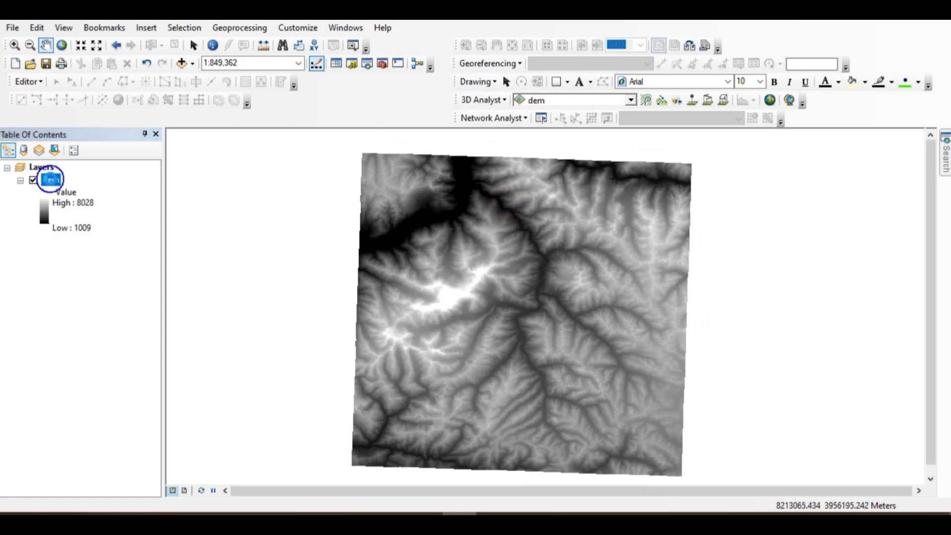
pyautogui.rightClick(51, 180)
pyautogui.click(141, 384)
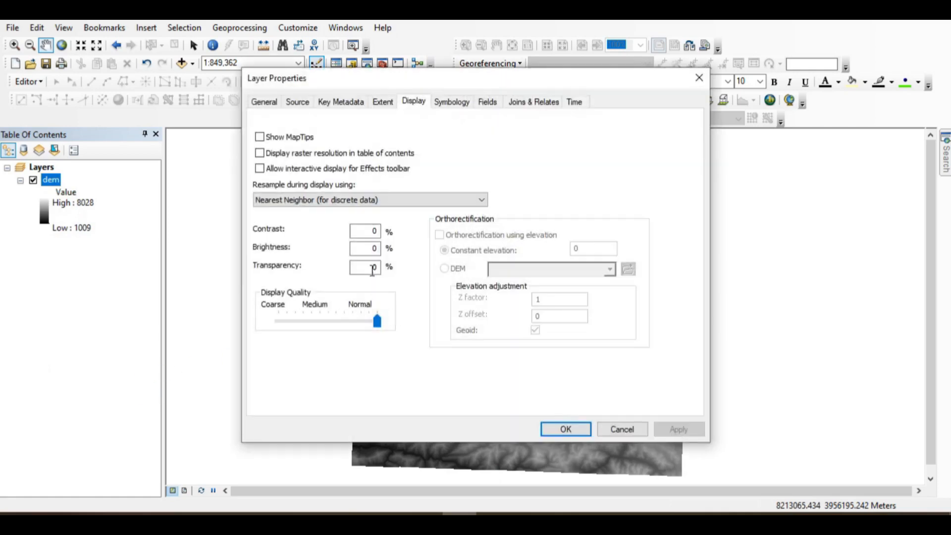
pyautogui.click(298, 101)
pyautogui.scroll(-4, 534, 198)
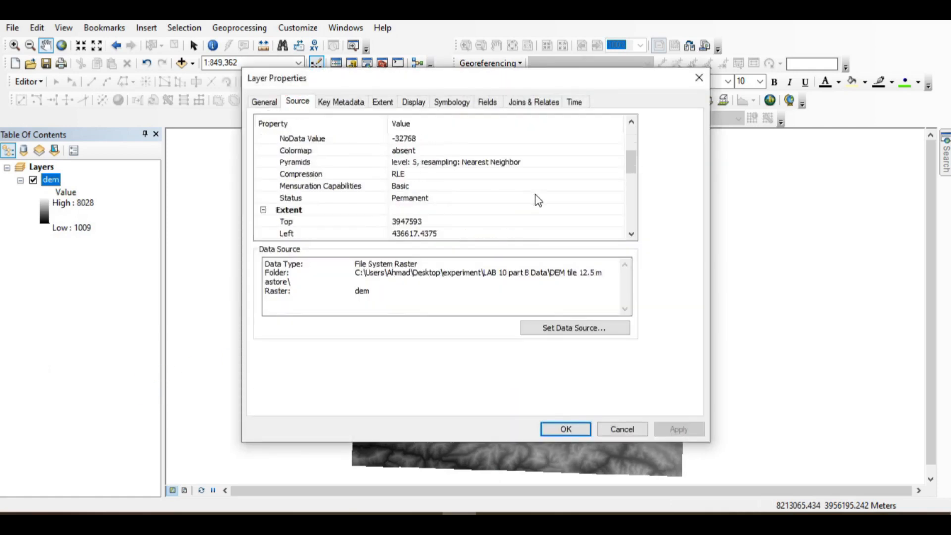
pyautogui.scroll(2, 535, 199)
pyautogui.scroll(-4, 535, 198)
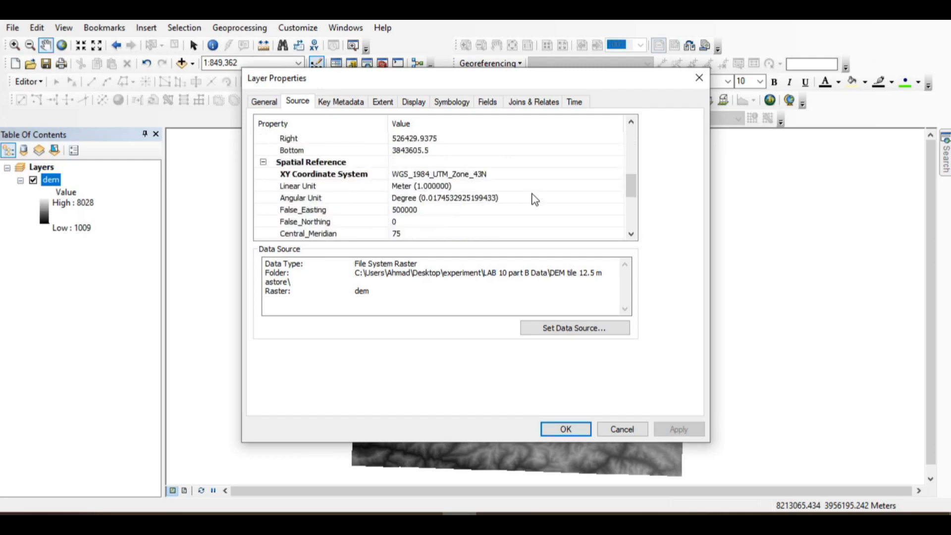
pyautogui.scroll(-4, 515, 197)
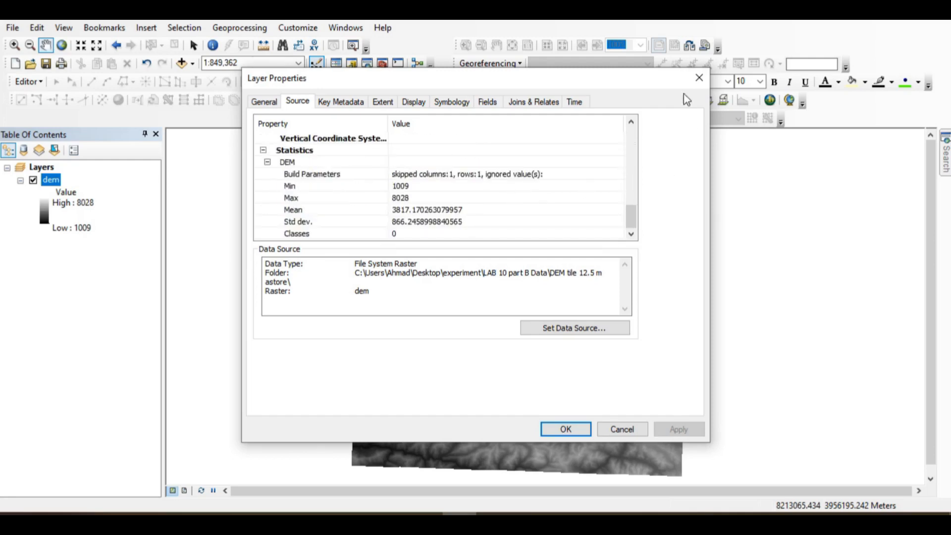
pyautogui.click(699, 78)
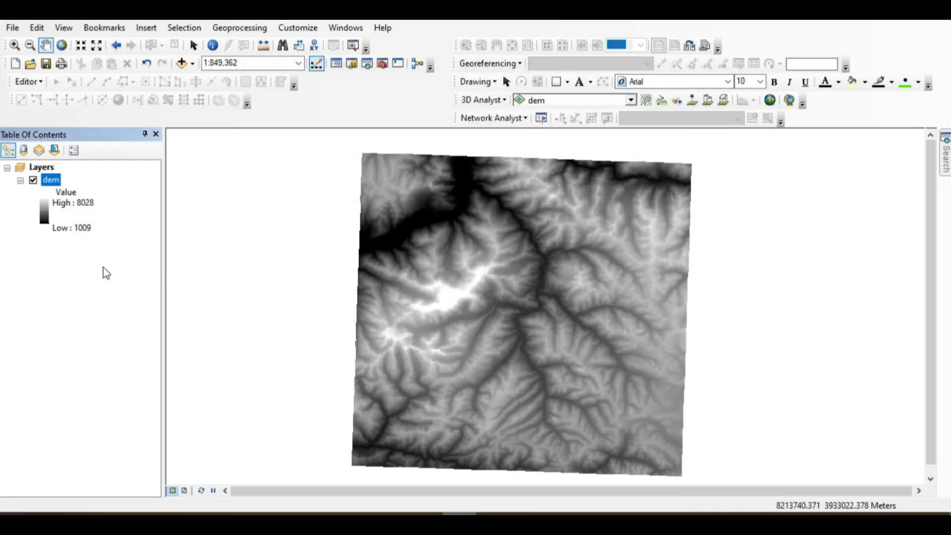
# Add the watershed polygon layer from Desktop > GIS Thesis data > thesis > Inventory > Watershed polygon
pyautogui.moveTo(512, 285); pyautogui.dragTo(492, 283)
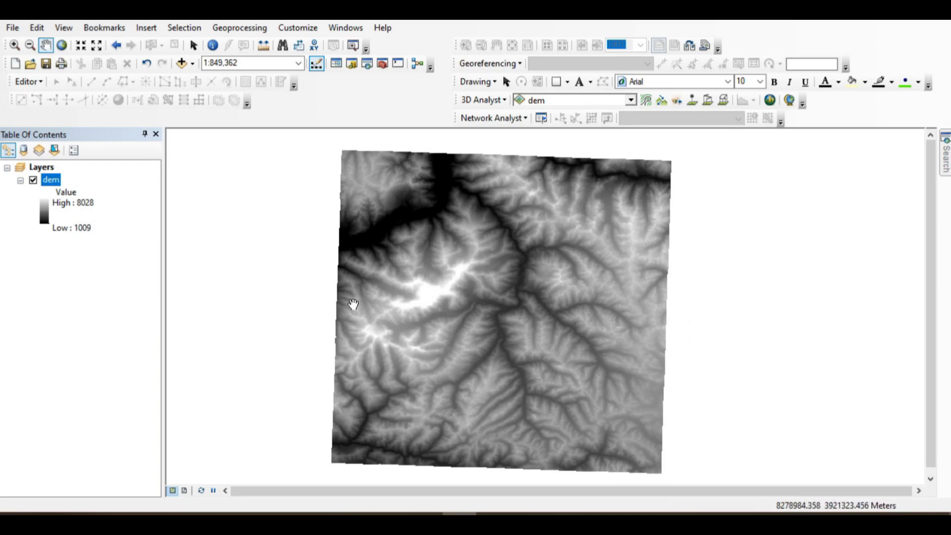
pyautogui.click(193, 64)
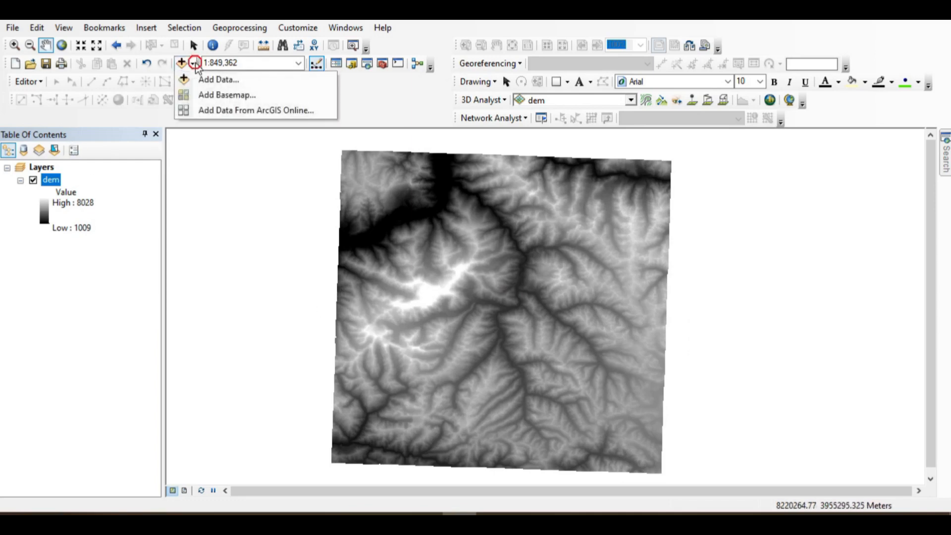
pyautogui.click(208, 79)
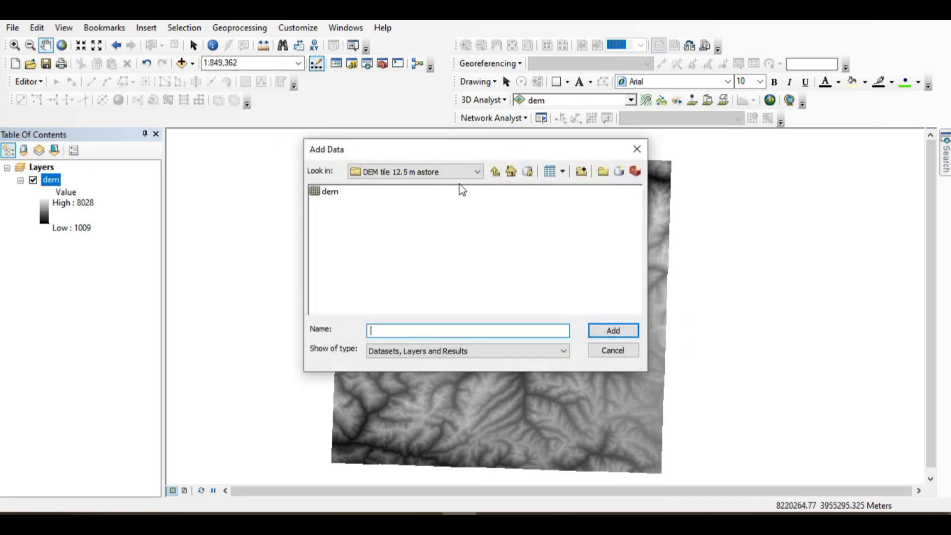
pyautogui.click(477, 172)
pyautogui.scroll(2, 489, 235)
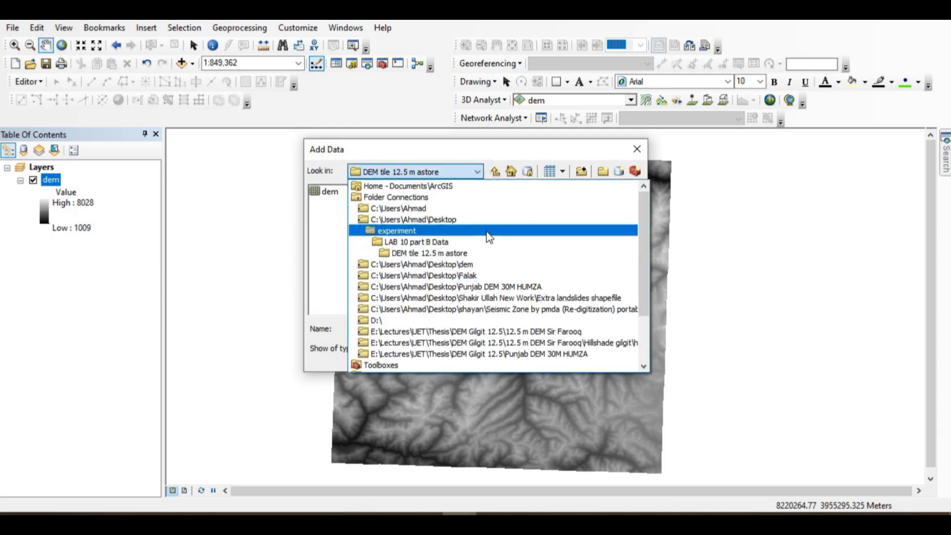
pyautogui.click(476, 216)
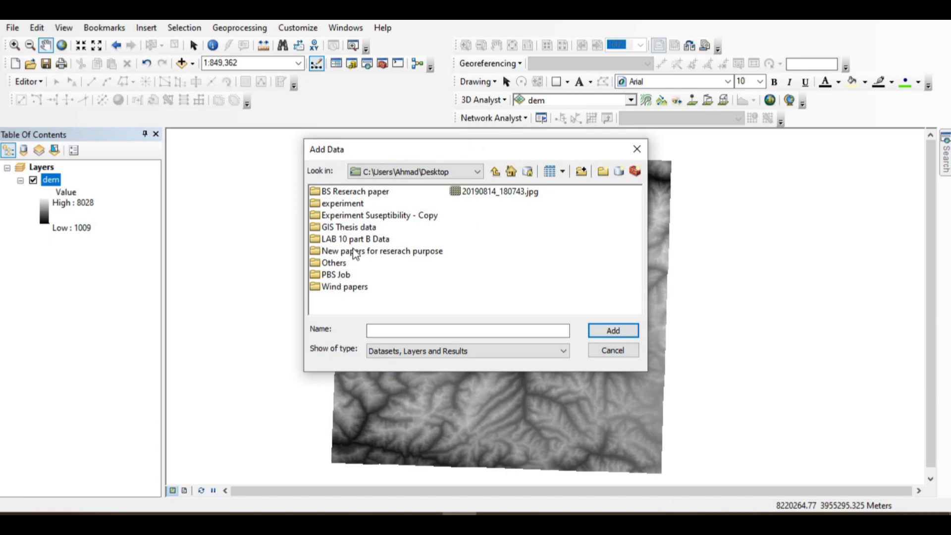
pyautogui.doubleClick(351, 228)
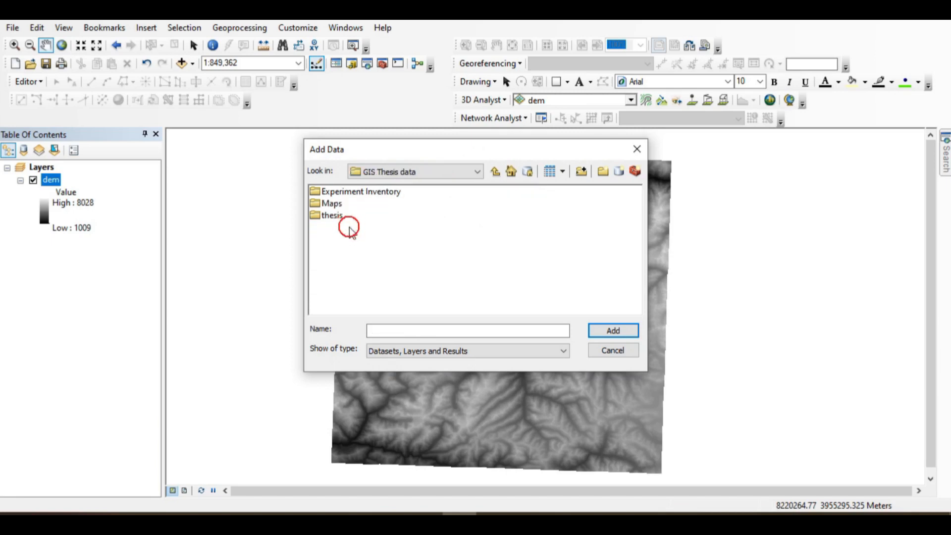
pyautogui.doubleClick(341, 220)
pyautogui.click(346, 192)
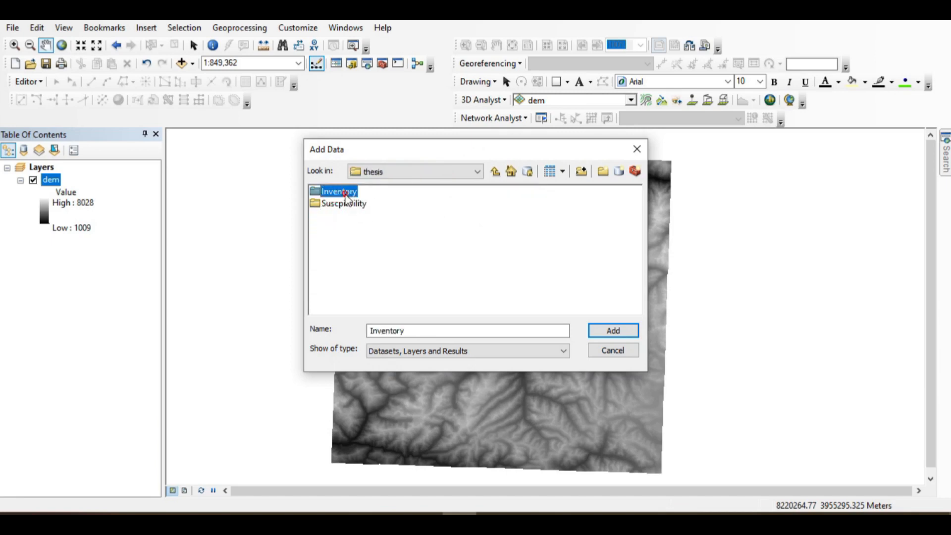
pyautogui.doubleClick(346, 192)
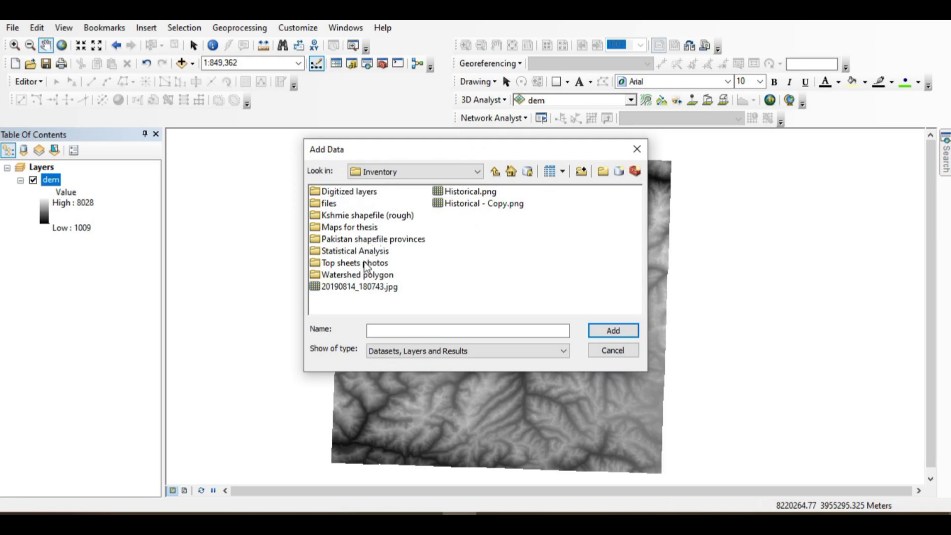
pyautogui.click(365, 276)
pyautogui.doubleClick(365, 276)
pyautogui.click(341, 192)
pyautogui.doubleClick(340, 192)
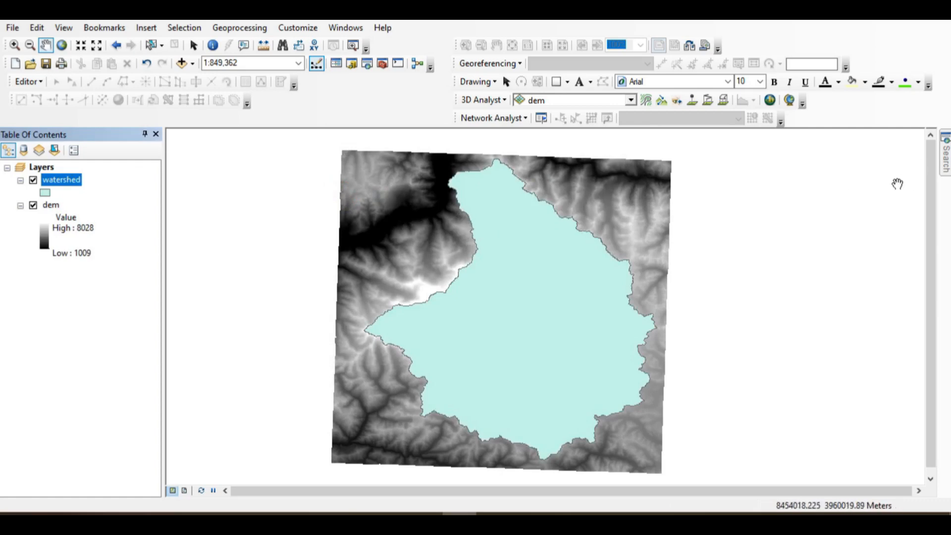
pyautogui.click(860, 13)
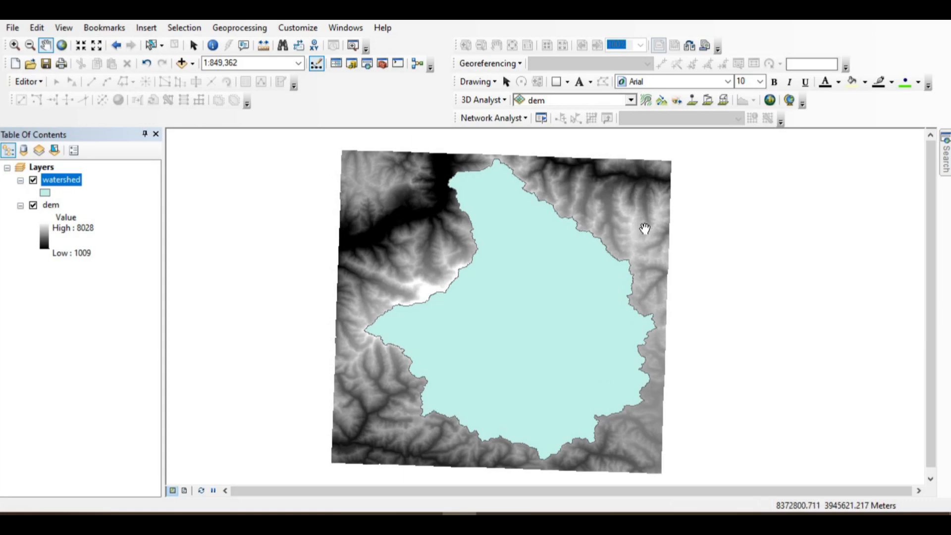
# Search the local tools and data for "extract by mask"
pyautogui.click(946, 158)
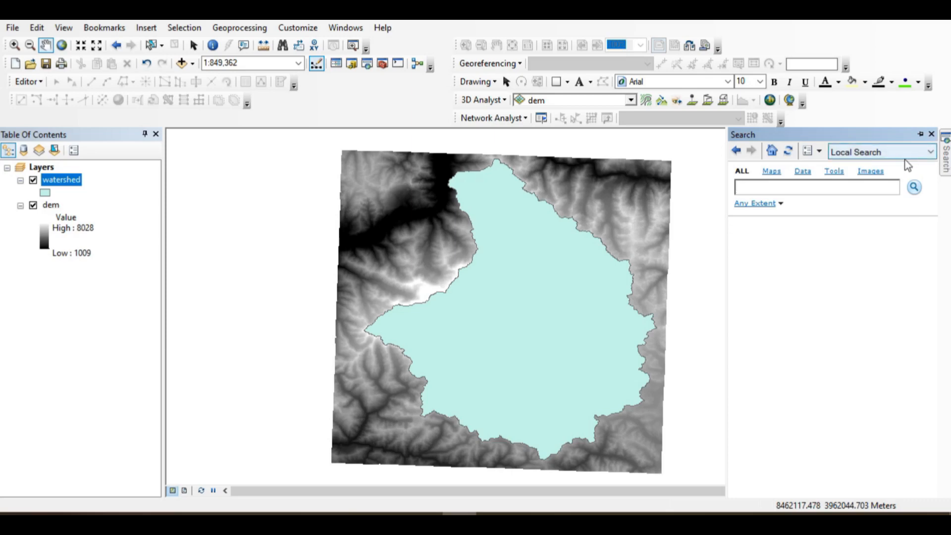
pyautogui.click(789, 188)
pyautogui.write('ex')
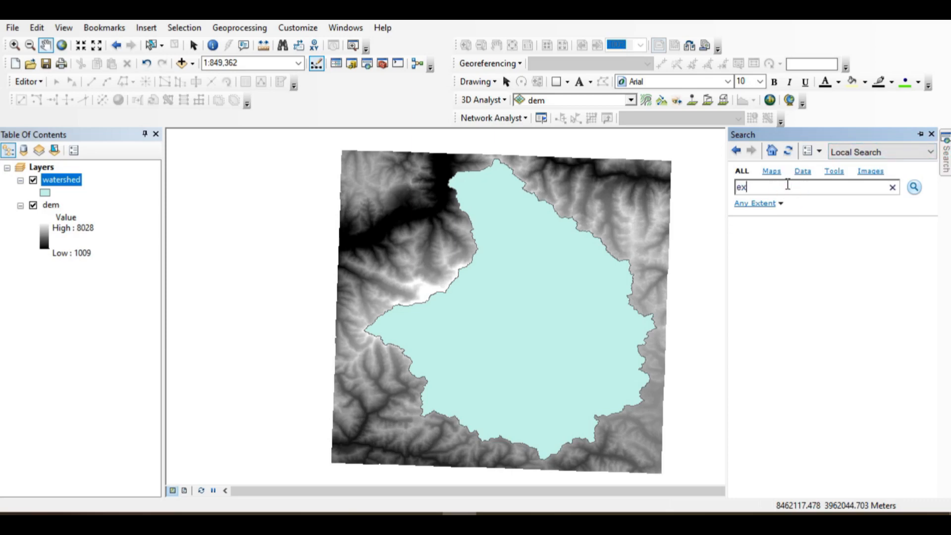
pyautogui.write('tract by mask')
pyautogui.press('Return')
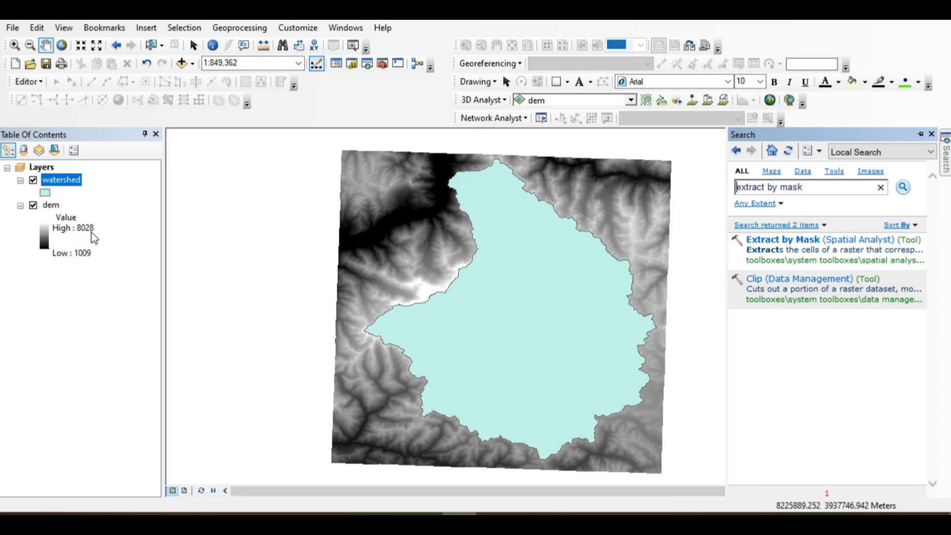
# Hide the watershed layer and set up Extract by Mask with dem as input raster and watershed as mask data
pyautogui.click(33, 180)
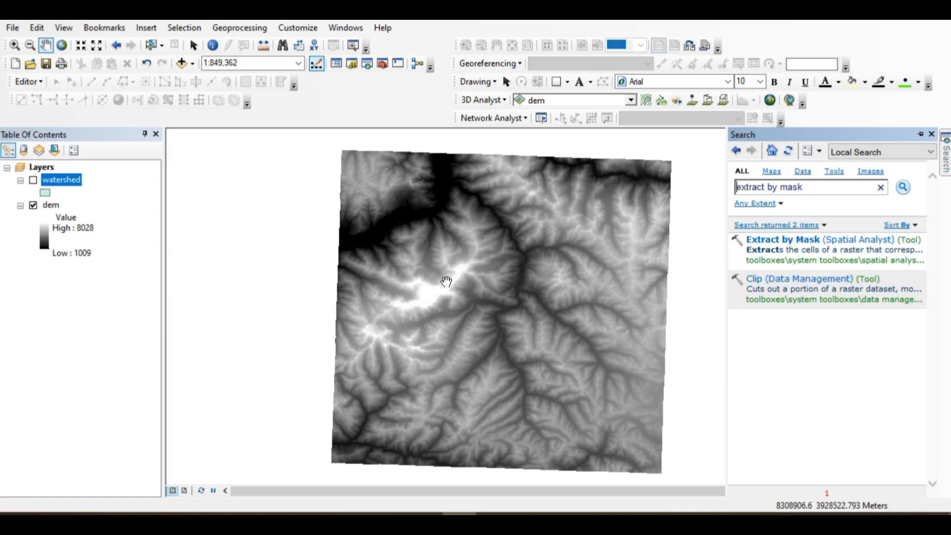
pyautogui.click(789, 236)
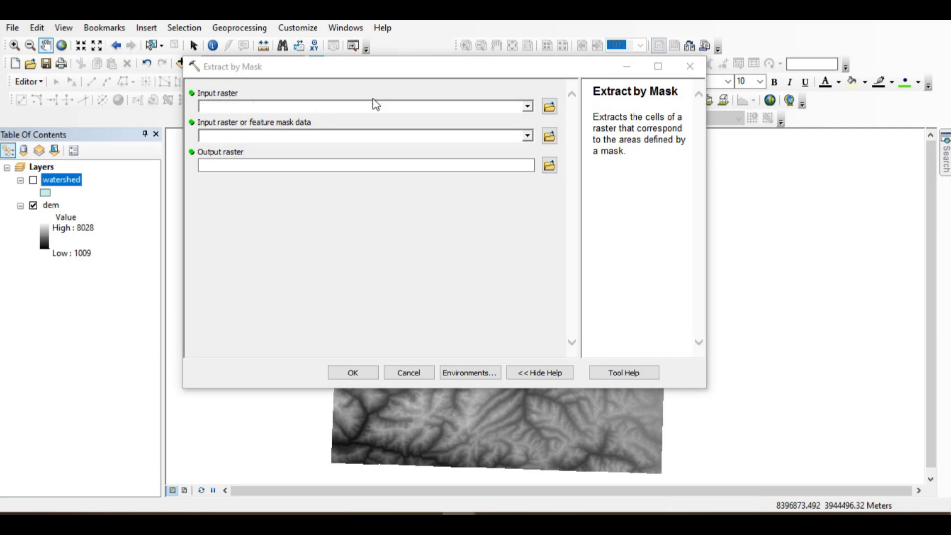
pyautogui.click(528, 106)
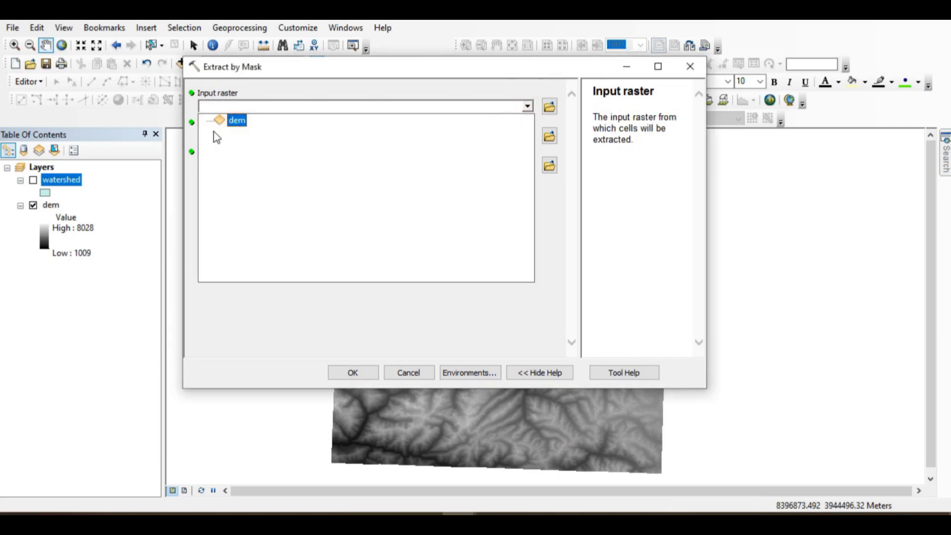
pyautogui.click(237, 122)
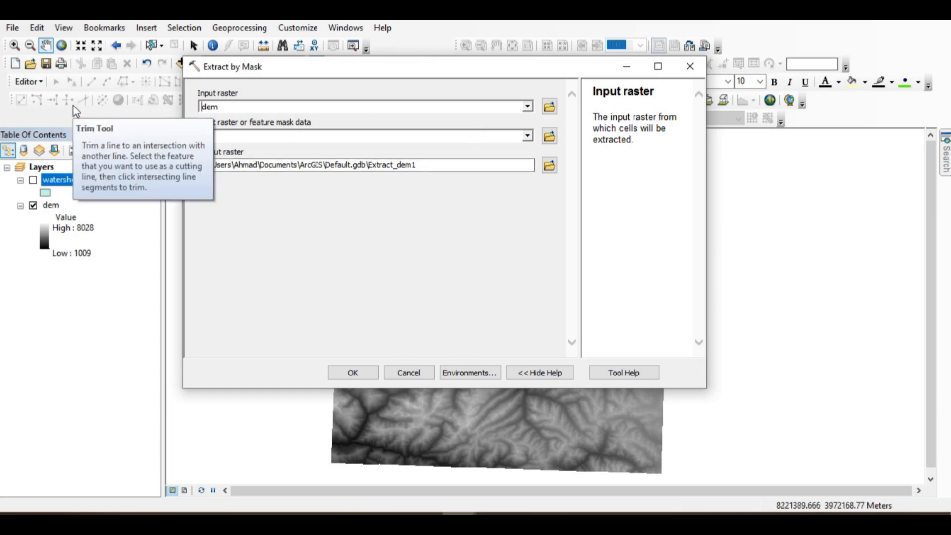
pyautogui.click(8, 29)
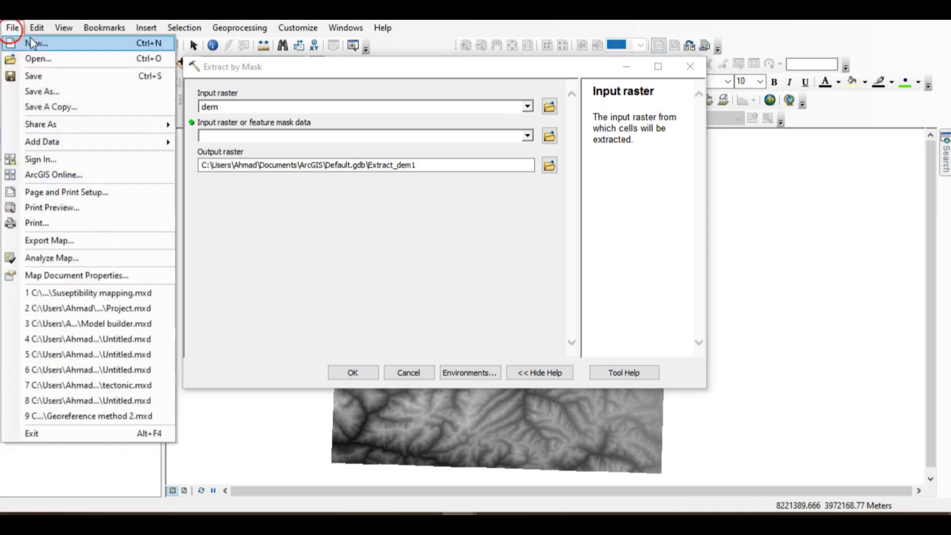
pyautogui.click(322, 61)
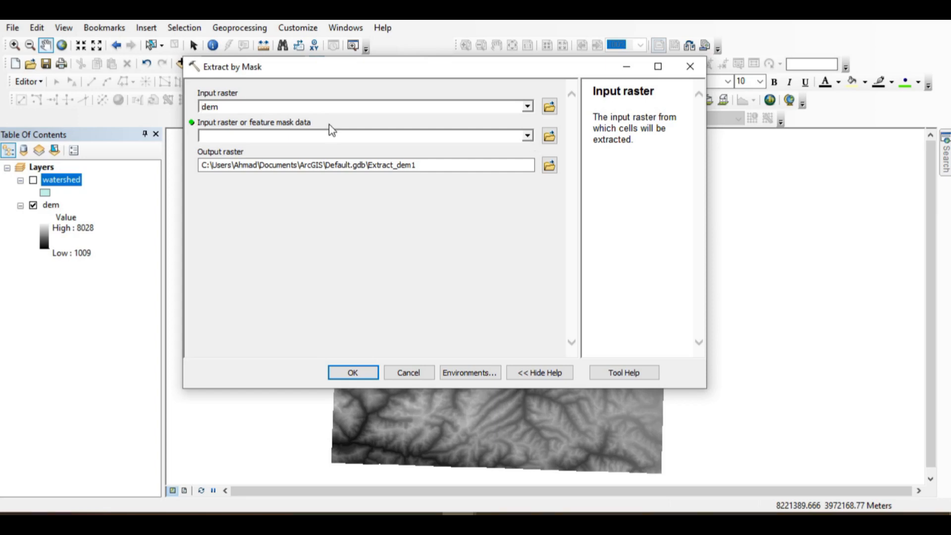
pyautogui.click(527, 136)
pyautogui.click(247, 150)
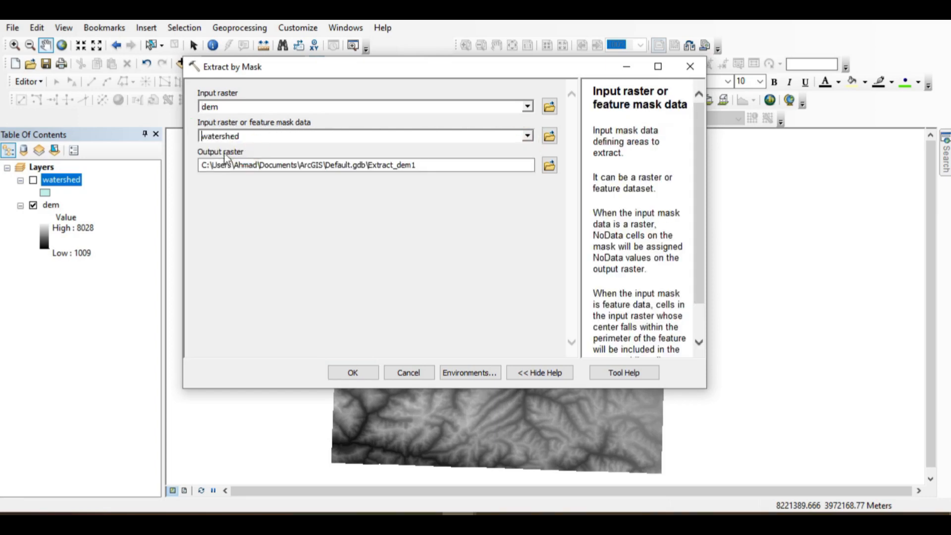
# Create a folder named DEM watershed in the experiment folder for the output raster and dismiss the interrupted folder move
pyautogui.click(549, 165)
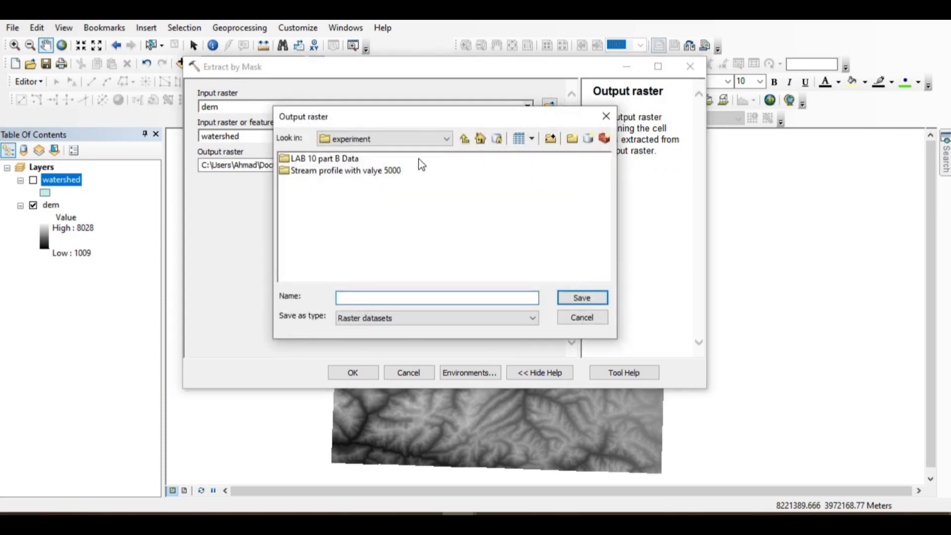
pyautogui.click(573, 139)
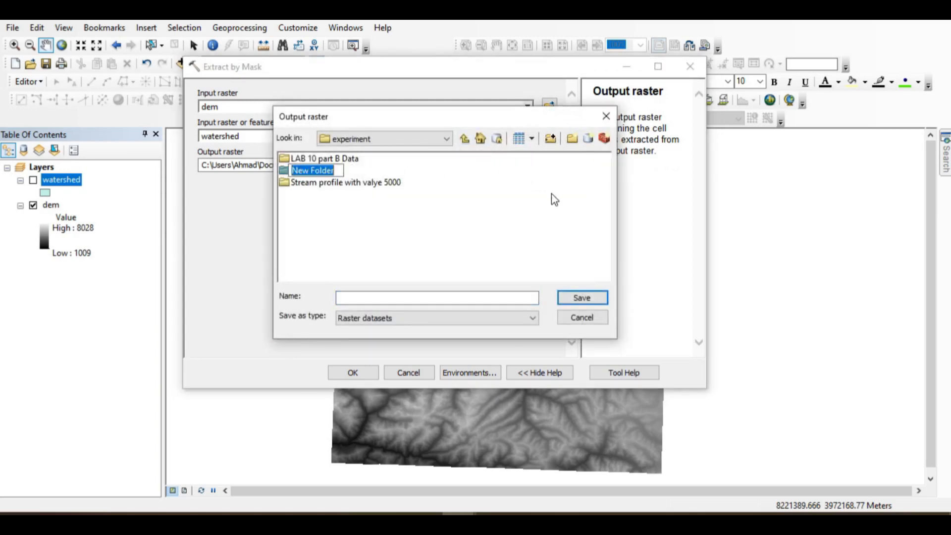
pyautogui.write('D')
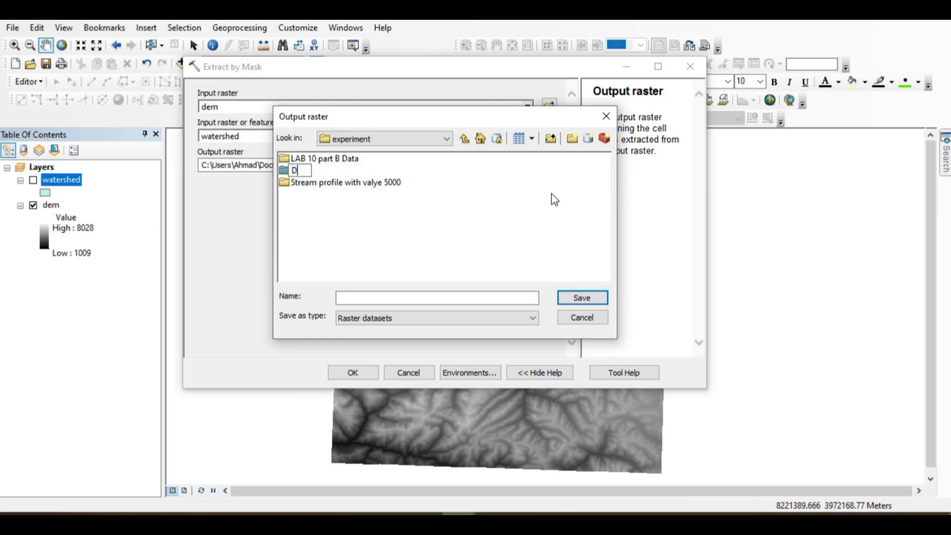
pyautogui.write('EM watershed')
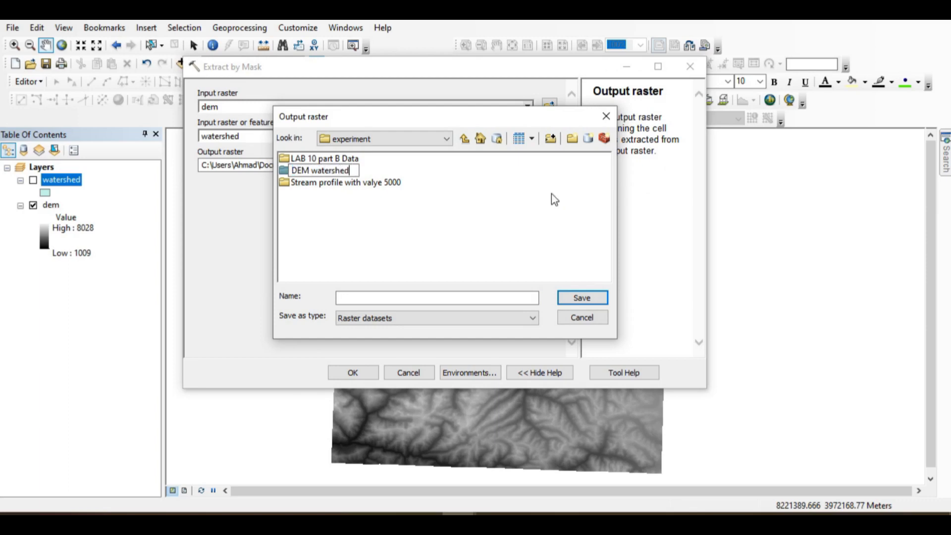
pyautogui.click(341, 196)
pyautogui.doubleClick(319, 171)
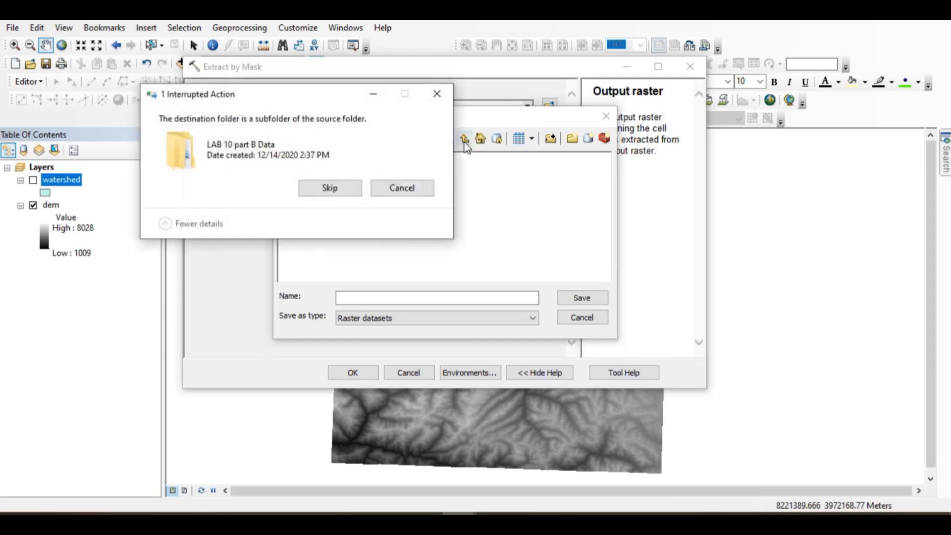
pyautogui.click(436, 95)
pyautogui.click(347, 159)
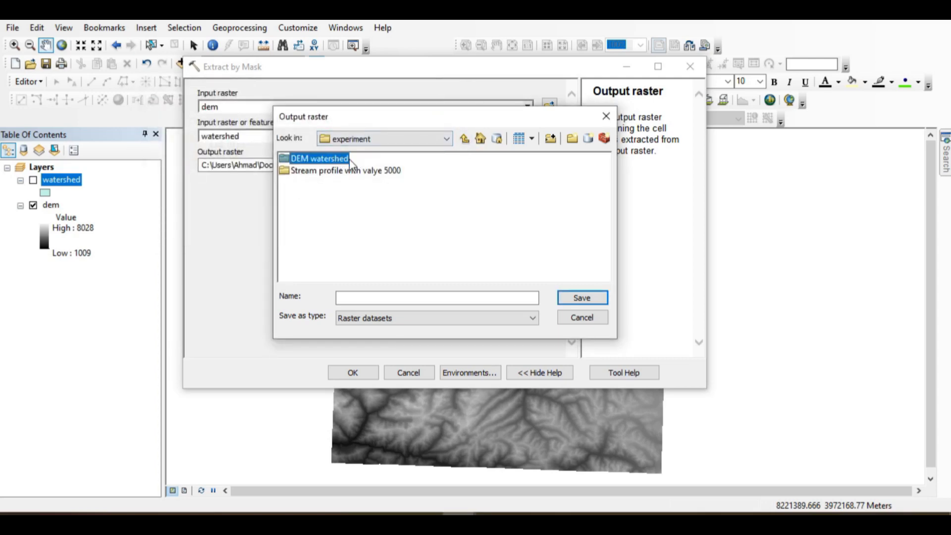
pyautogui.click(570, 139)
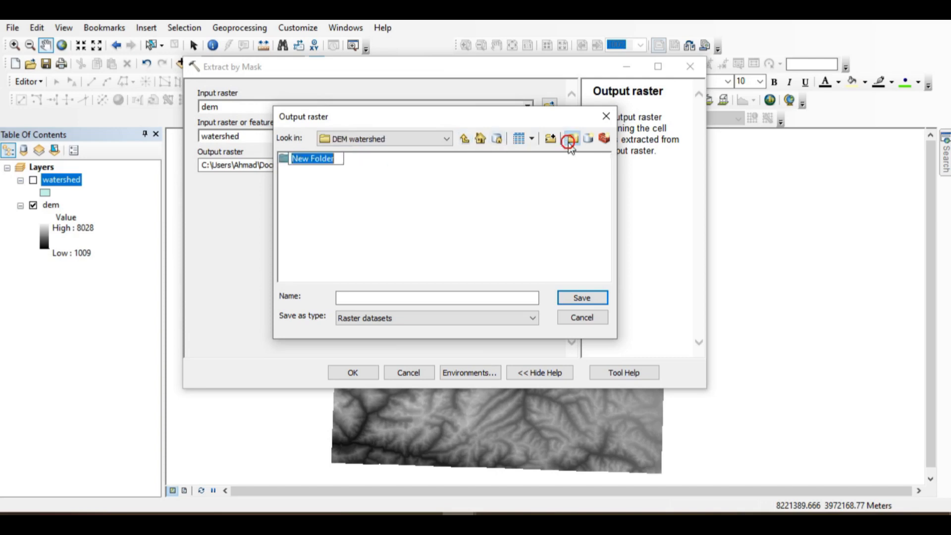
pyautogui.click(464, 138)
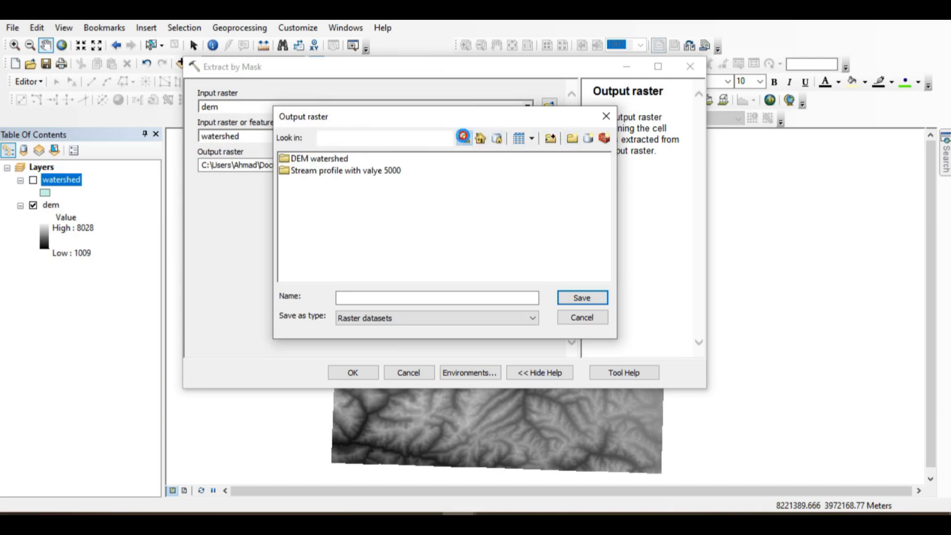
pyautogui.click(464, 139)
pyautogui.doubleClick(321, 171)
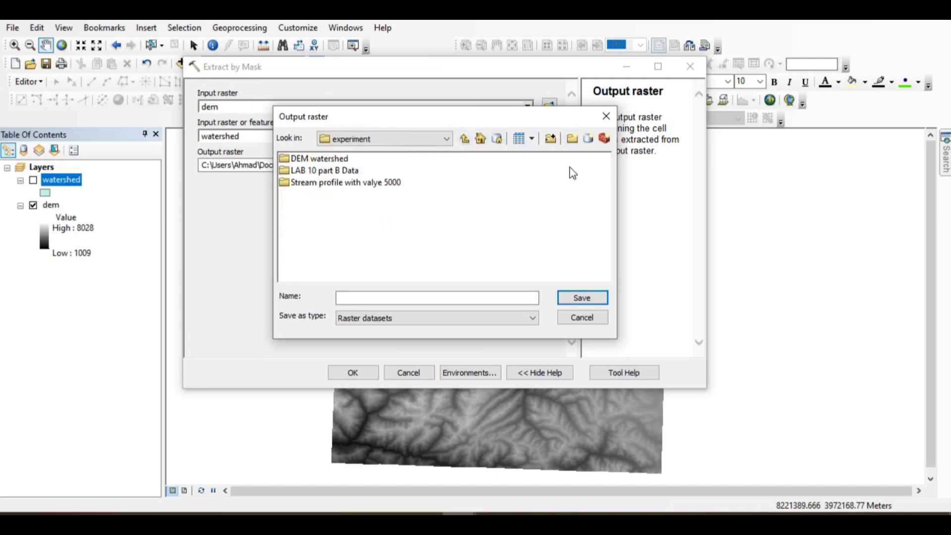
# Save the output raster as DEM_WT in the DEM watershed folder and run Extract by Mask
pyautogui.doubleClick(336, 160)
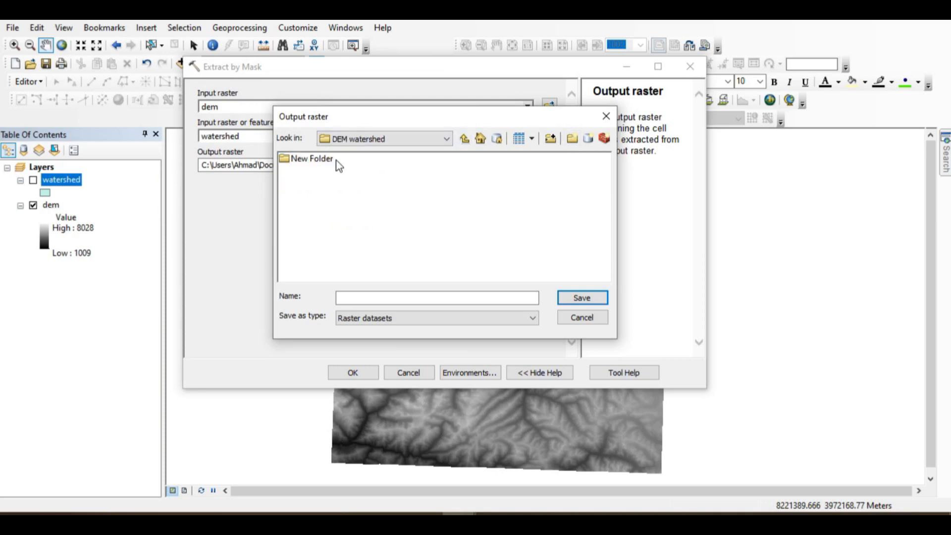
pyautogui.click(398, 296)
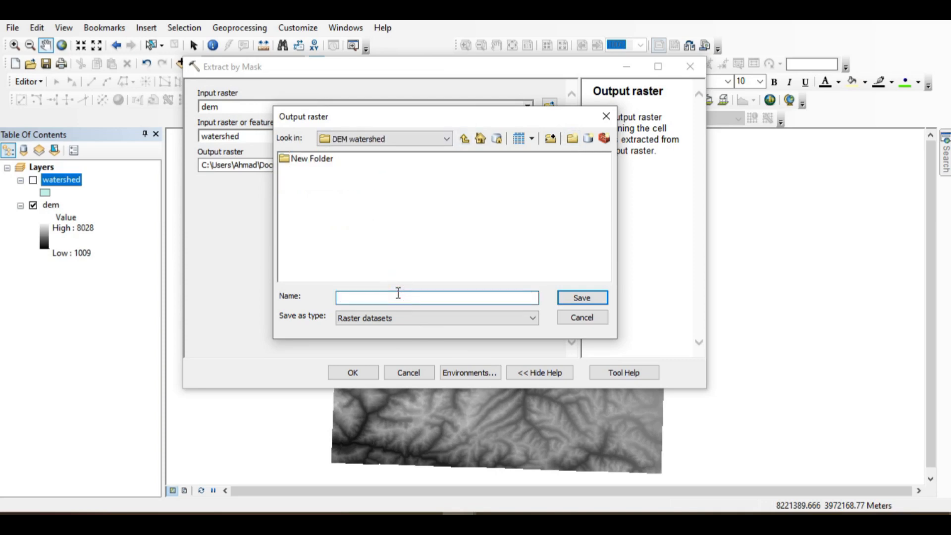
pyautogui.write('DEM_WT')
pyautogui.click(587, 299)
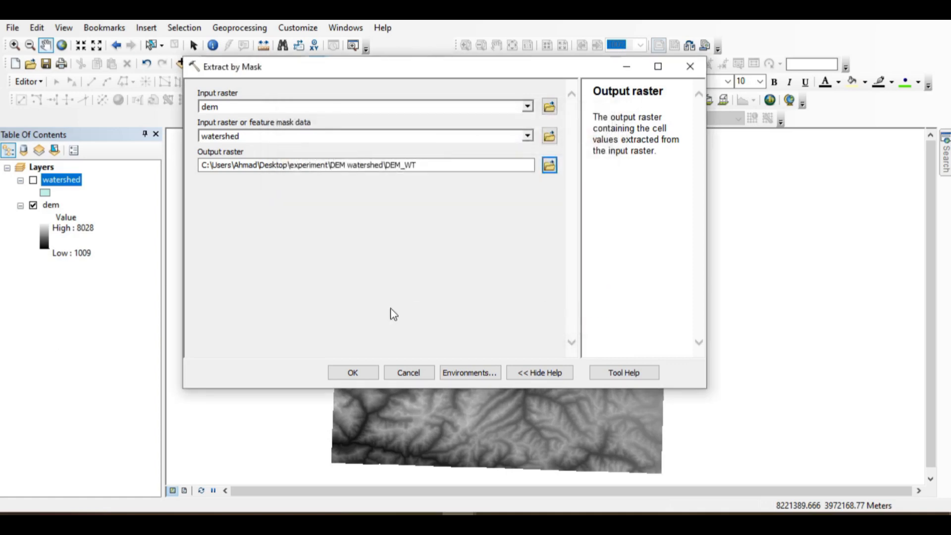
pyautogui.click(374, 372)
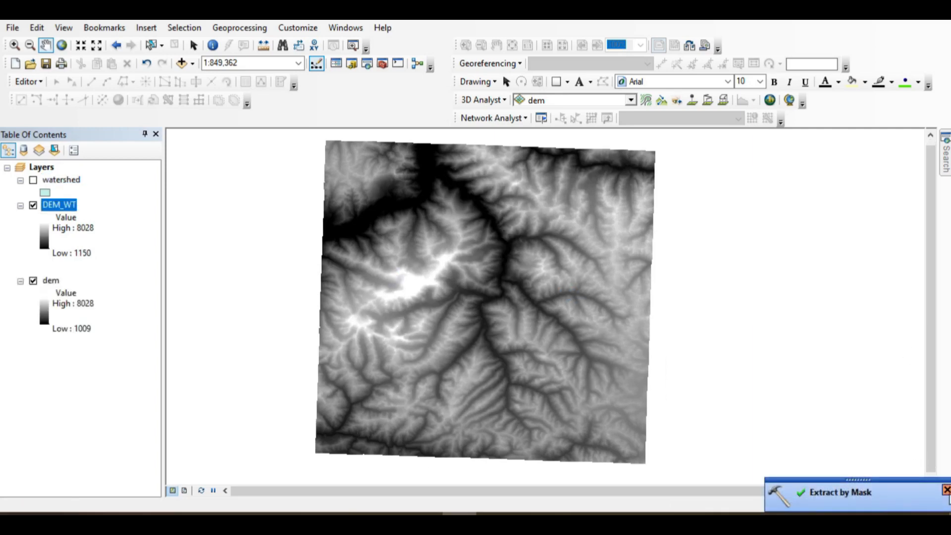
# Remove the original dem layer from the map and move the watershed layer below DEM_WT
pyautogui.click(946, 491)
pyautogui.click(33, 281)
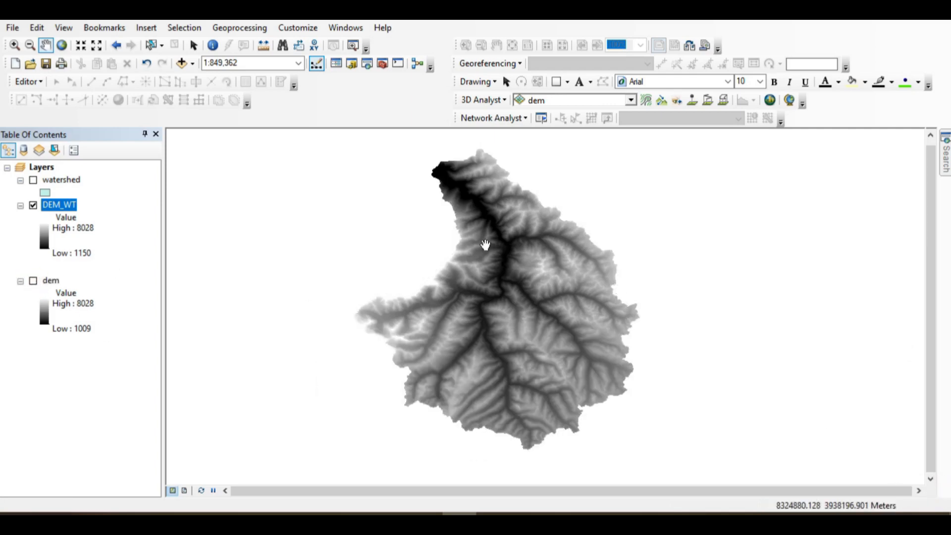
pyautogui.rightClick(49, 281)
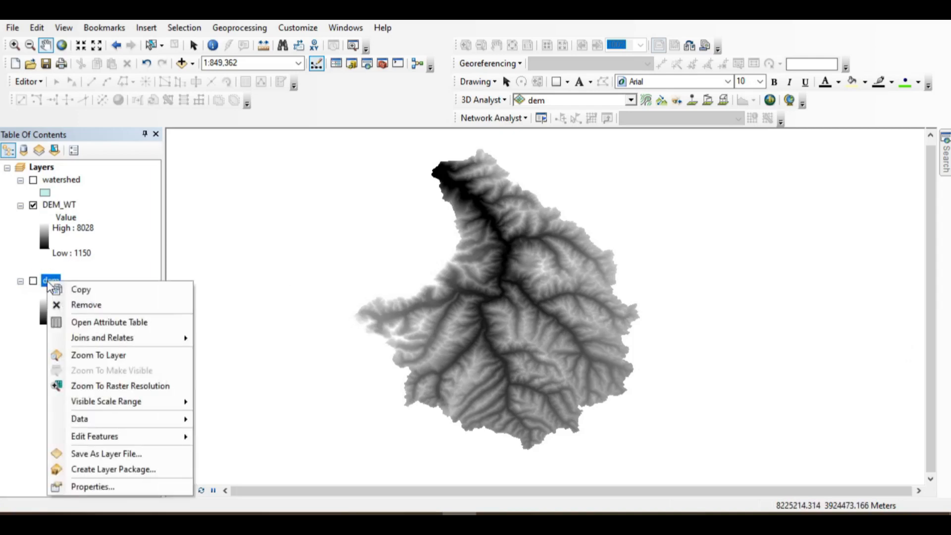
pyautogui.click(72, 304)
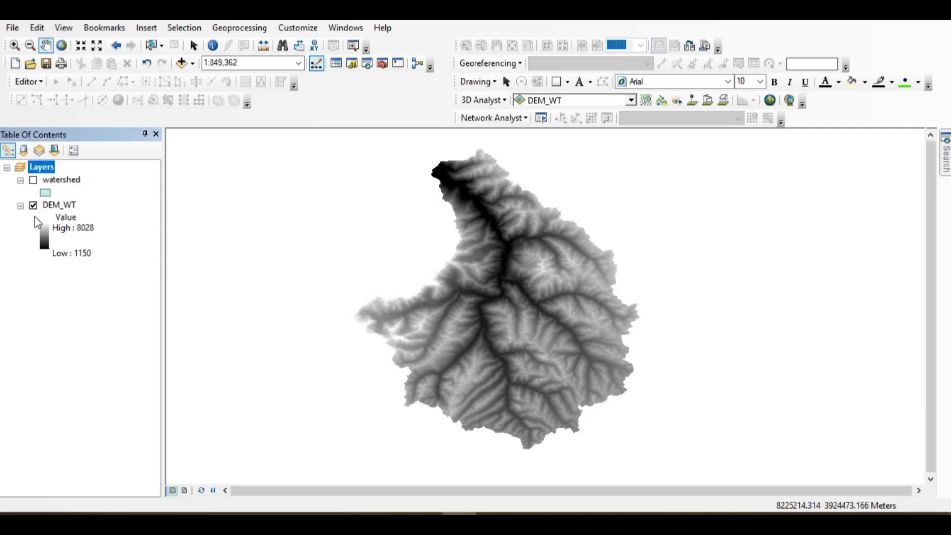
pyautogui.moveTo(68, 181); pyautogui.dragTo(75, 262)
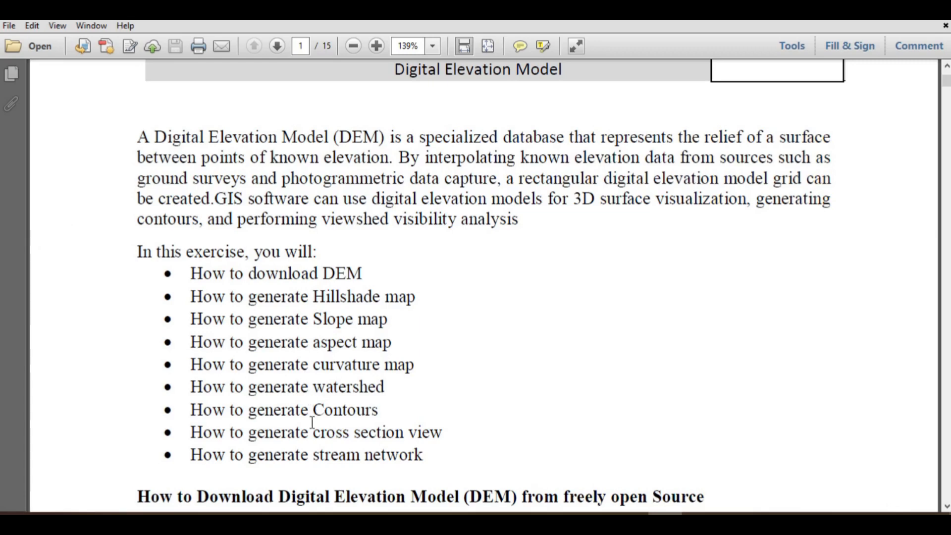
# Review the watershed and stream network topics in the exercise list of the Digital Elevation Model PDF
pyautogui.moveTo(385, 392); pyautogui.dragTo(153, 395)
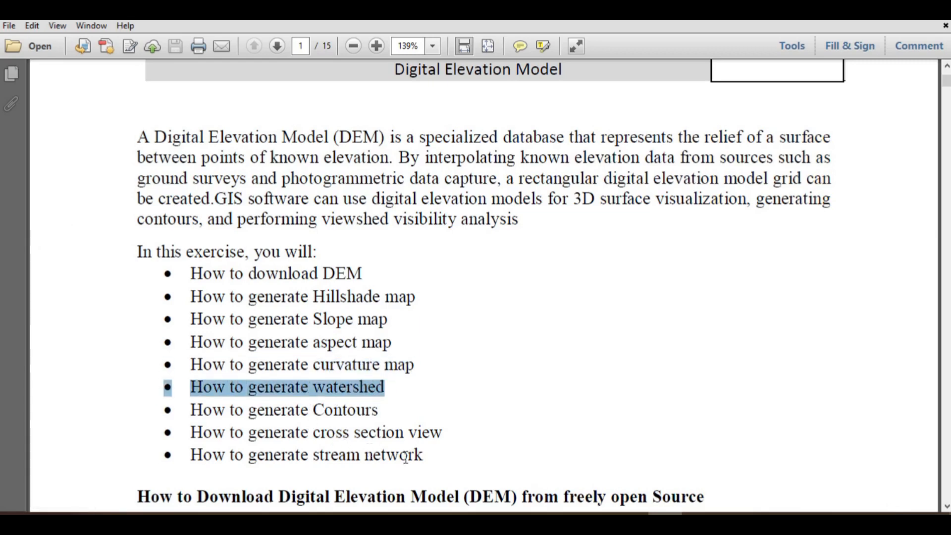
pyautogui.moveTo(434, 458); pyautogui.dragTo(188, 456)
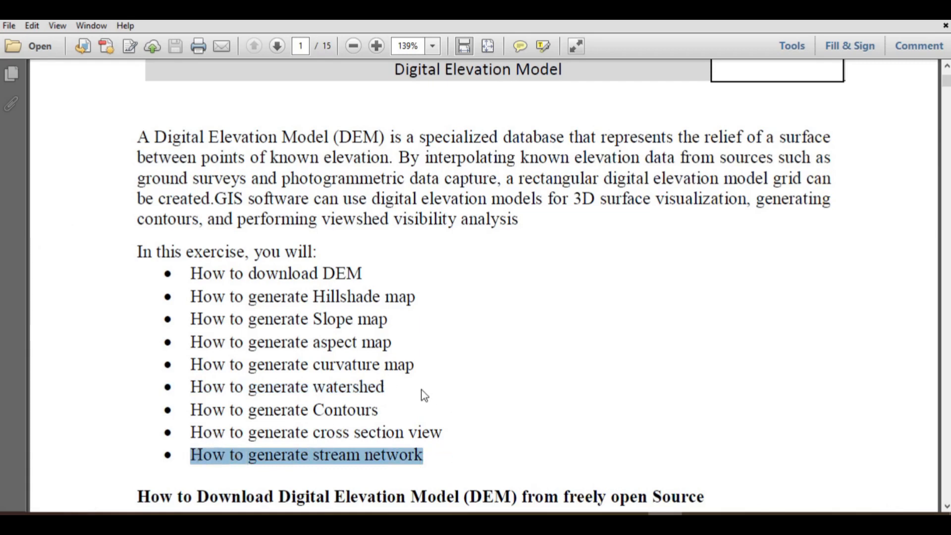
pyautogui.click(516, 425)
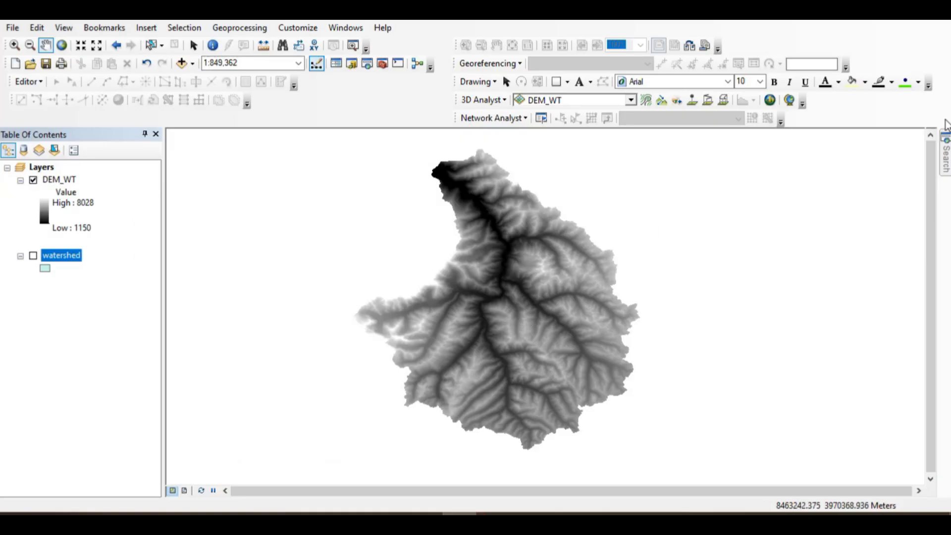
# Switch to ArcMap, search the local tools for "hillshade" and open the Hillshade (Spatial Analyst) tool
pyautogui.moveTo(945, 153)
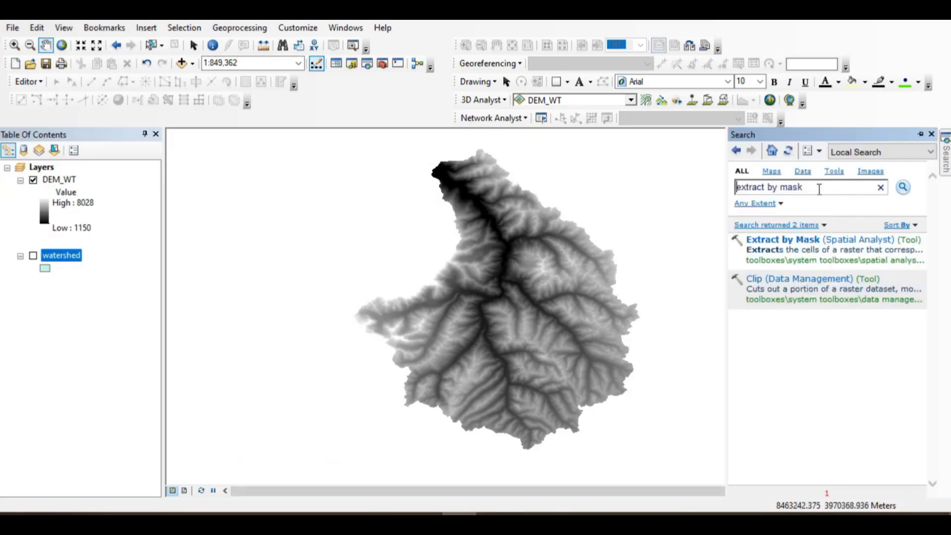
pyautogui.click(818, 187)
pyautogui.write('h')
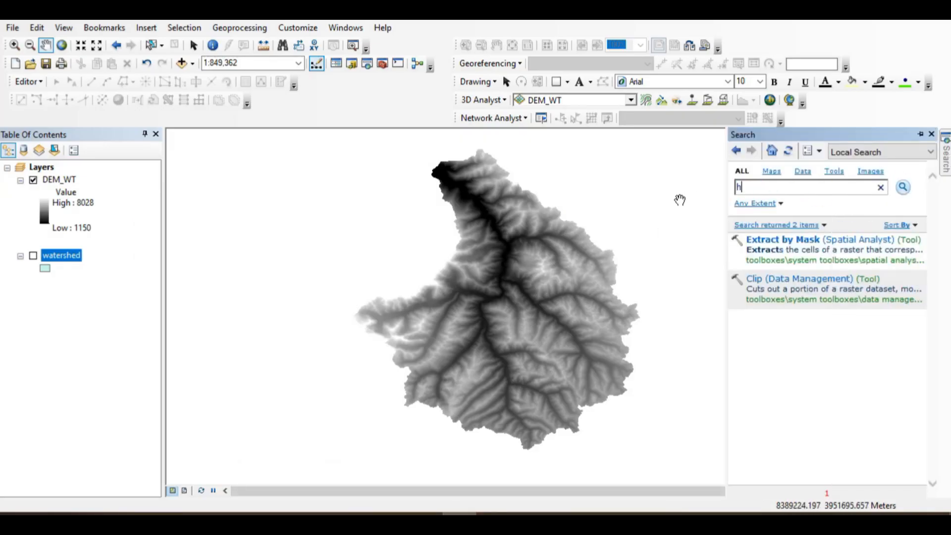
pyautogui.write('illshade')
pyautogui.press('Return')
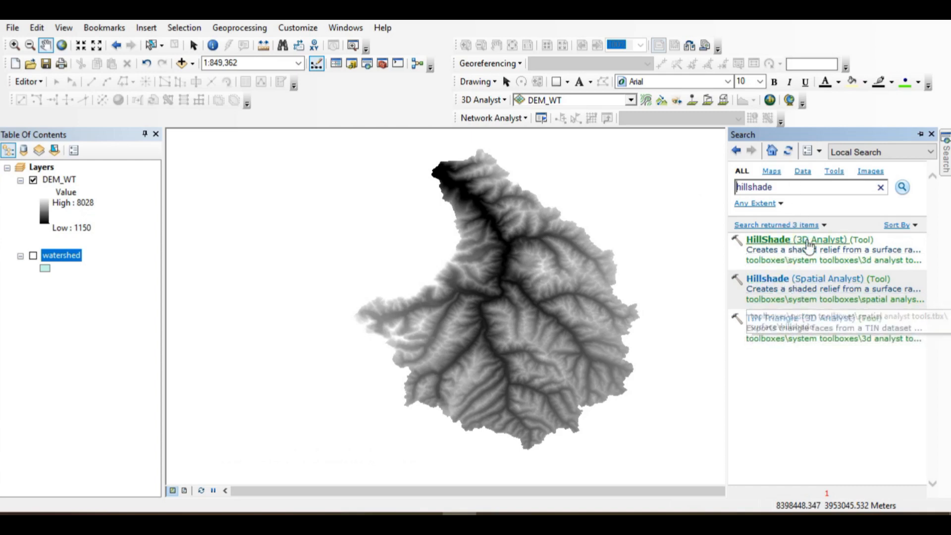
pyautogui.click(799, 283)
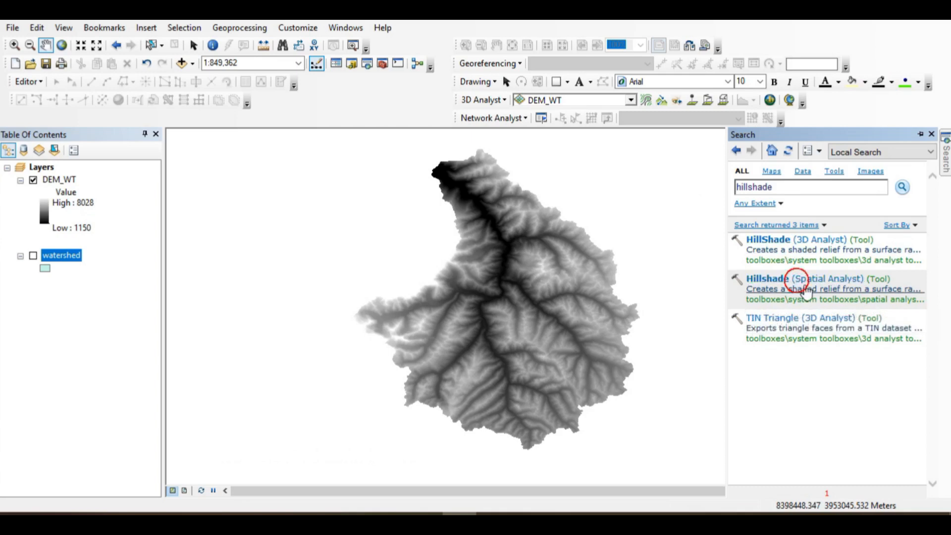
pyautogui.click(805, 282)
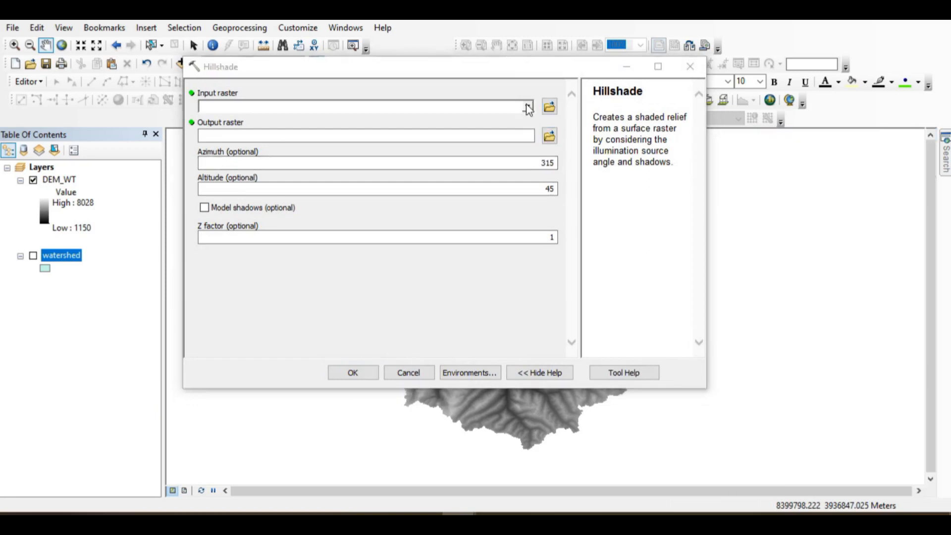
# Set DEM_WT as the Hillshade input raster and create a folder named hillshade inside the experiment folder for the output
pyautogui.click(527, 106)
pyautogui.click(253, 129)
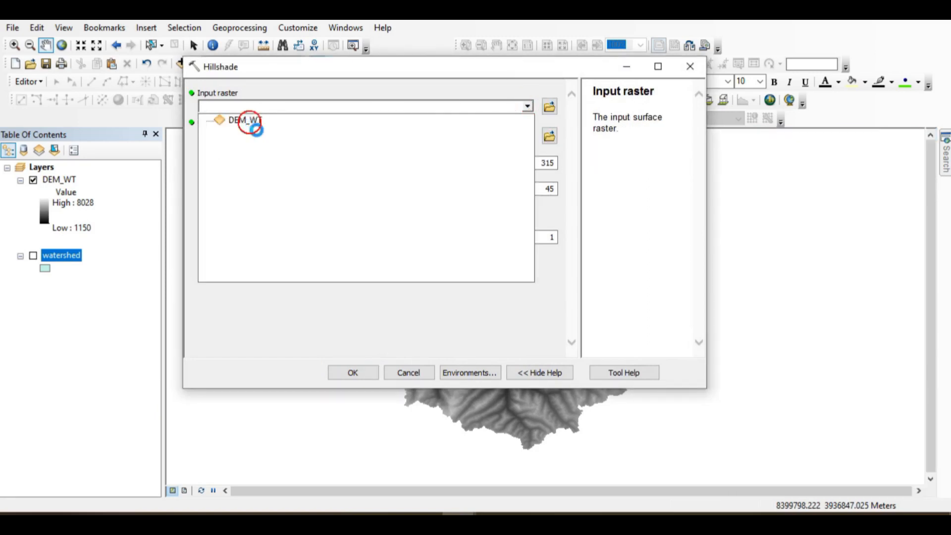
pyautogui.click(552, 137)
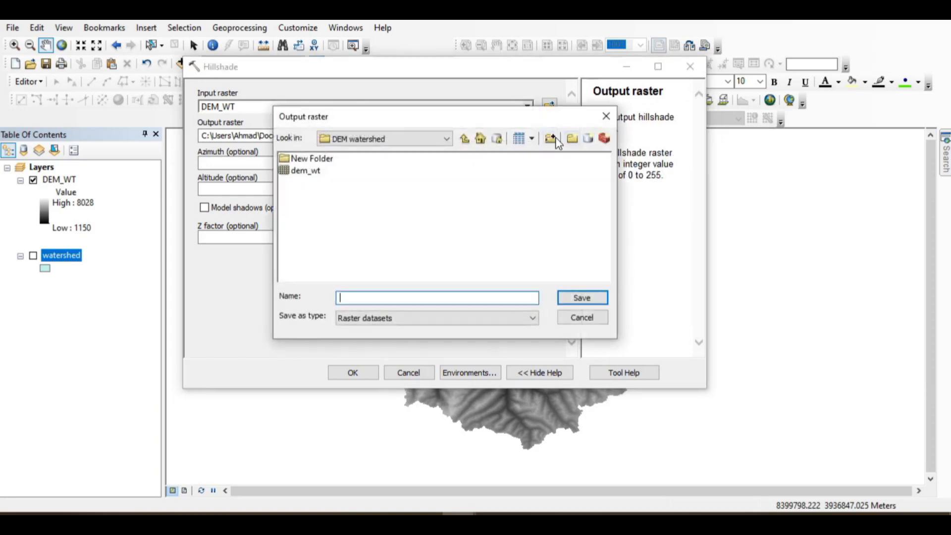
pyautogui.click(464, 139)
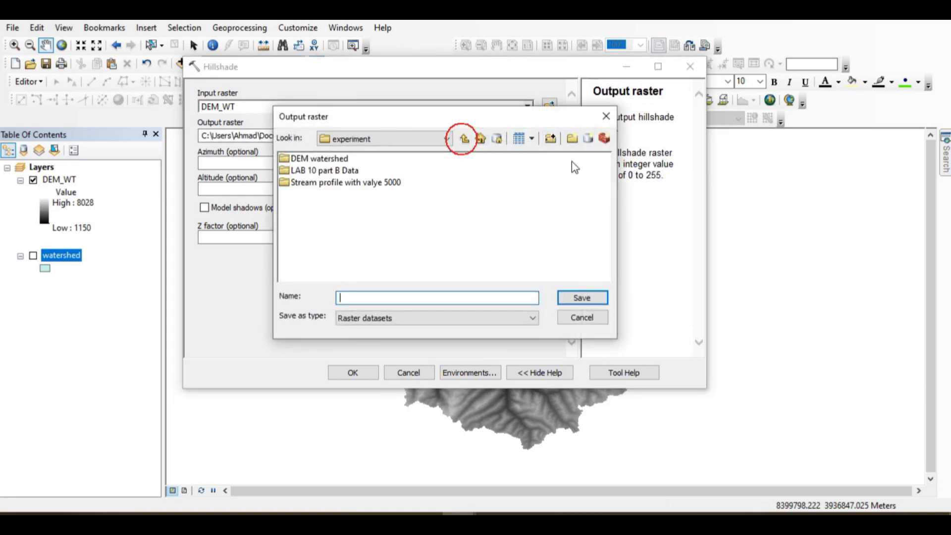
pyautogui.click(571, 138)
pyautogui.write('h')
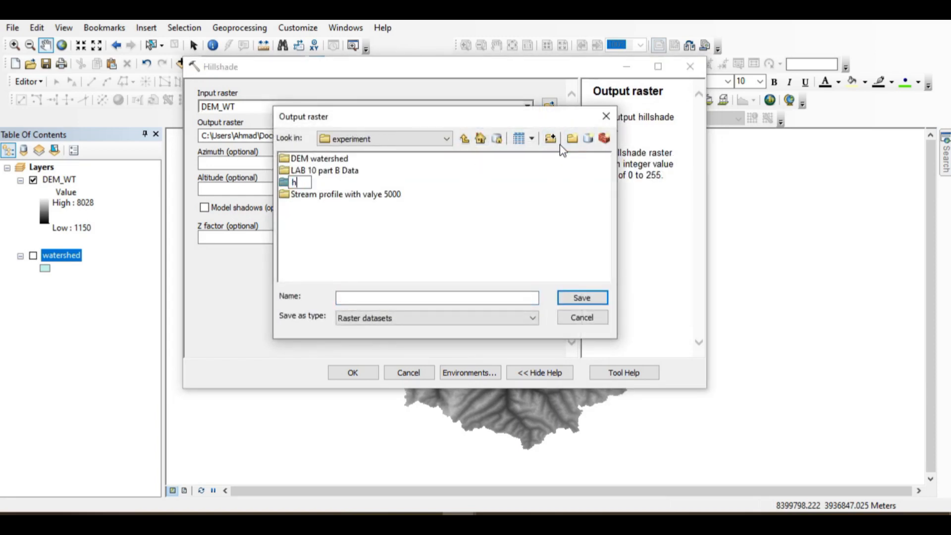
pyautogui.write('illshade')
pyautogui.click(530, 194)
# Save the output raster as hilshade1 in the hillshade folder
pyautogui.click(324, 171)
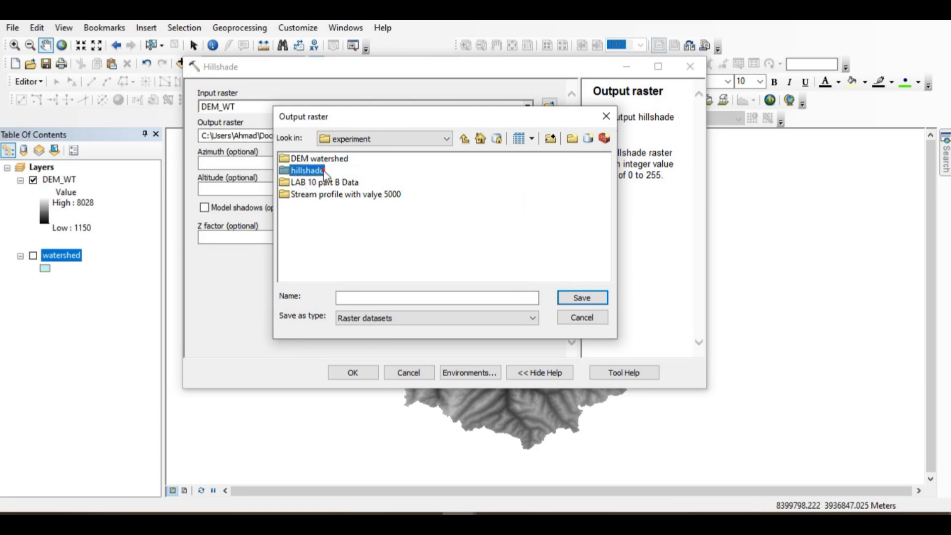
pyautogui.doubleClick(324, 171)
pyautogui.click(373, 295)
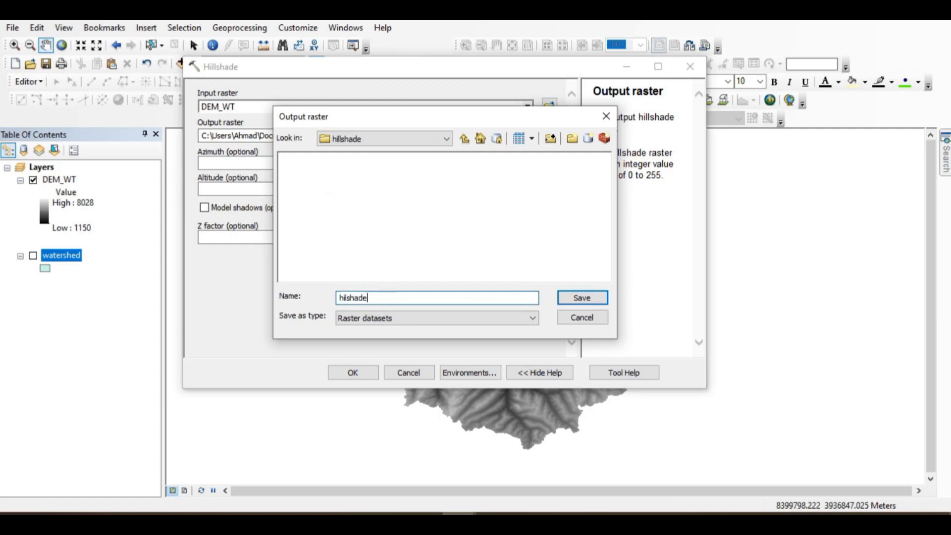
pyautogui.write('hilshade1')
pyautogui.click(597, 300)
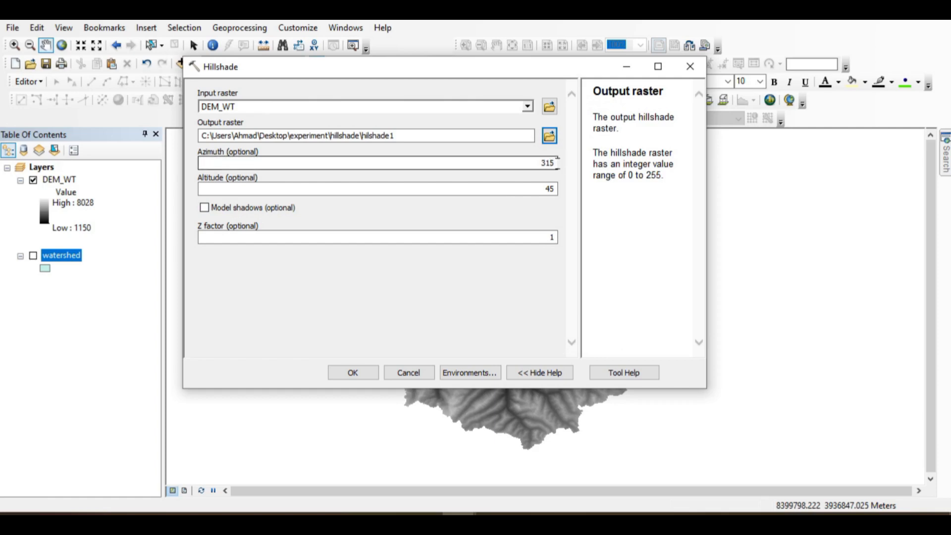
# Switch to Paint, enlarge the canvas to about 533 × 434 px and draw a vertical and a horizontal line crossing each other
pyautogui.click(437, 454)
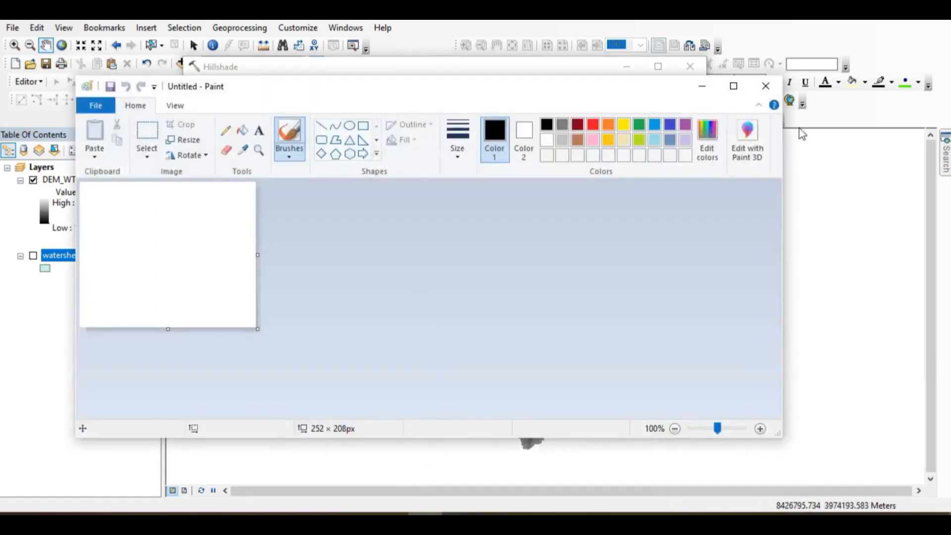
pyautogui.click(735, 87)
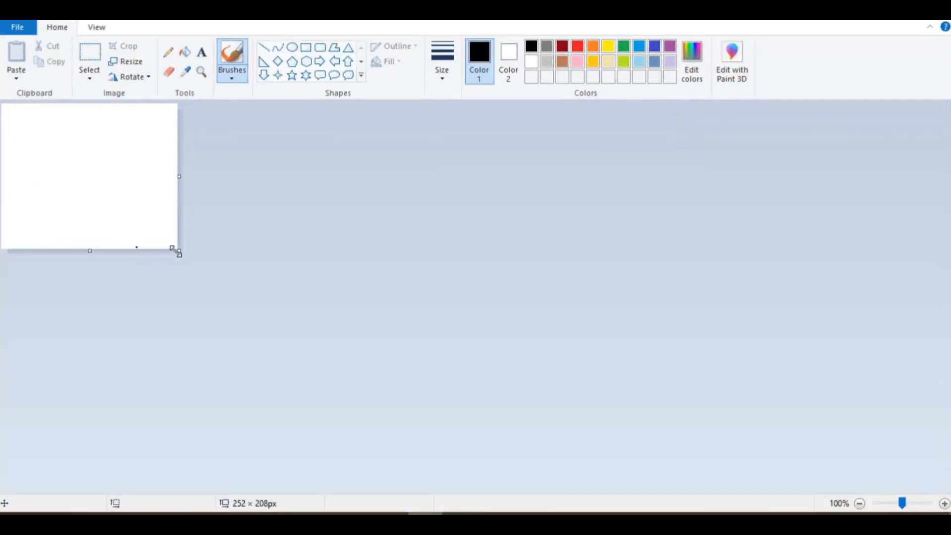
pyautogui.moveTo(177, 250)
pyautogui.mouseDown()
pyautogui.moveTo(313, 338)
pyautogui.moveTo(376, 408)
pyautogui.mouseUp()
pyautogui.click(264, 47)
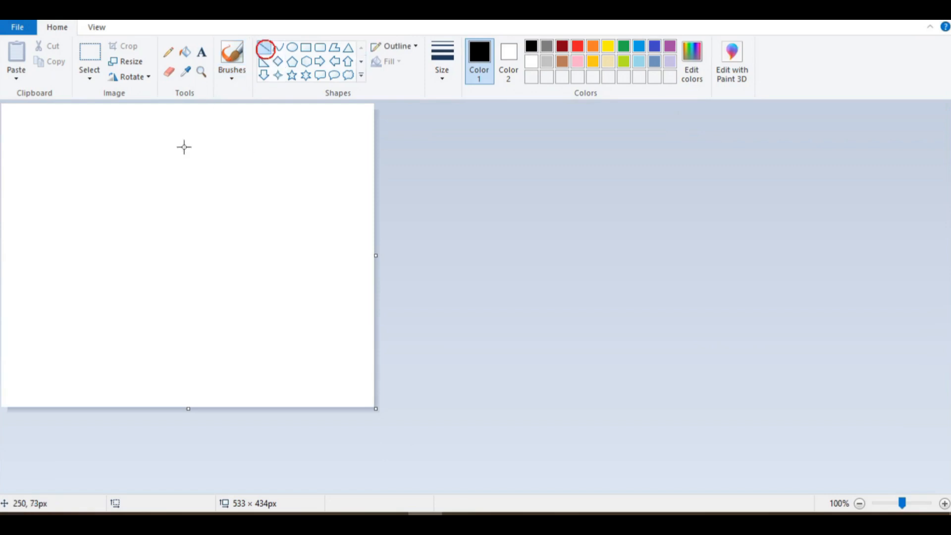
pyautogui.moveTo(155, 141)
pyautogui.mouseDown()
pyautogui.moveTo(161, 352)
pyautogui.moveTo(142, 357)
pyautogui.moveTo(151, 362)
pyautogui.mouseUp()
pyautogui.moveTo(23, 248); pyautogui.dragTo(328, 246)
pyautogui.click(335, 319)
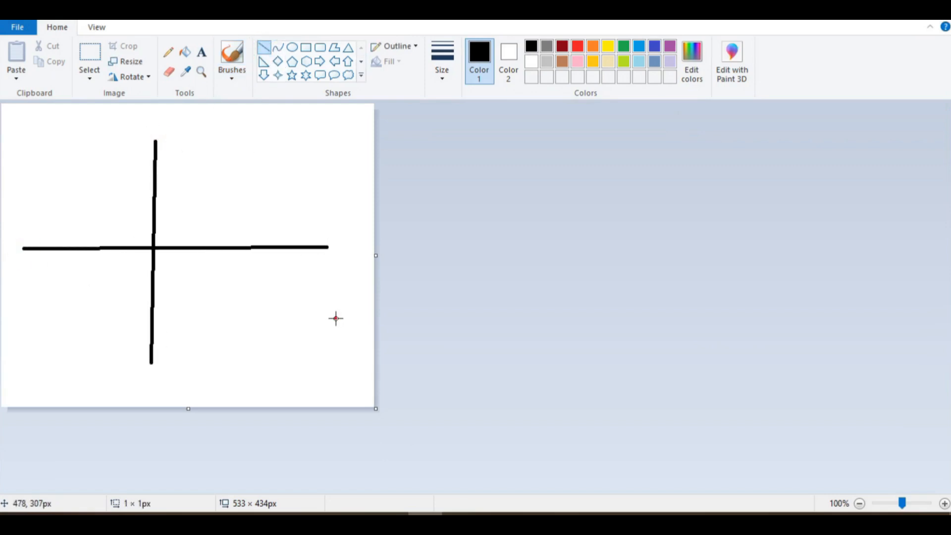
# Draw a short diagonal line about 44 × 26 px in the upper-left quadrant of the cross and enclose it in a circle
pyautogui.moveTo(69, 137); pyautogui.dragTo(38, 155)
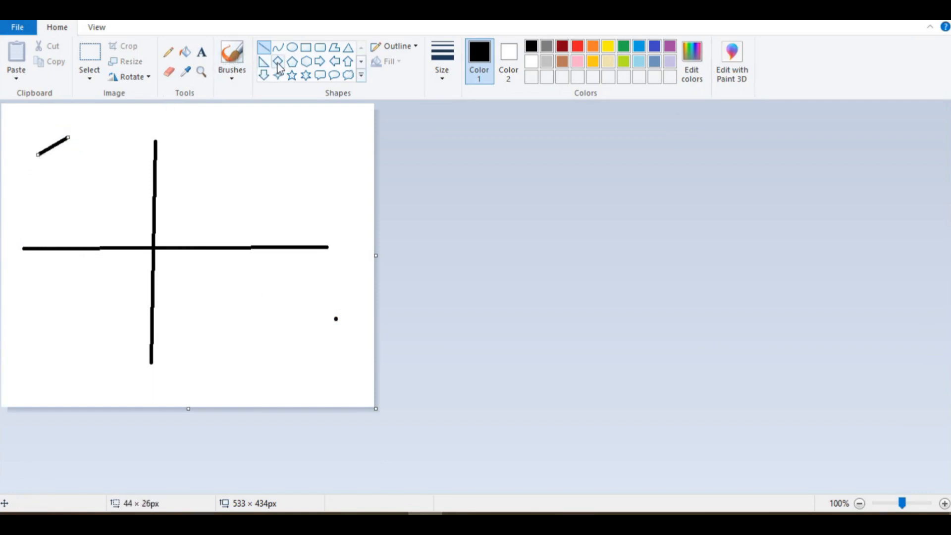
pyautogui.click(292, 47)
pyautogui.moveTo(26, 126); pyautogui.dragTo(78, 182)
pyautogui.click(197, 276)
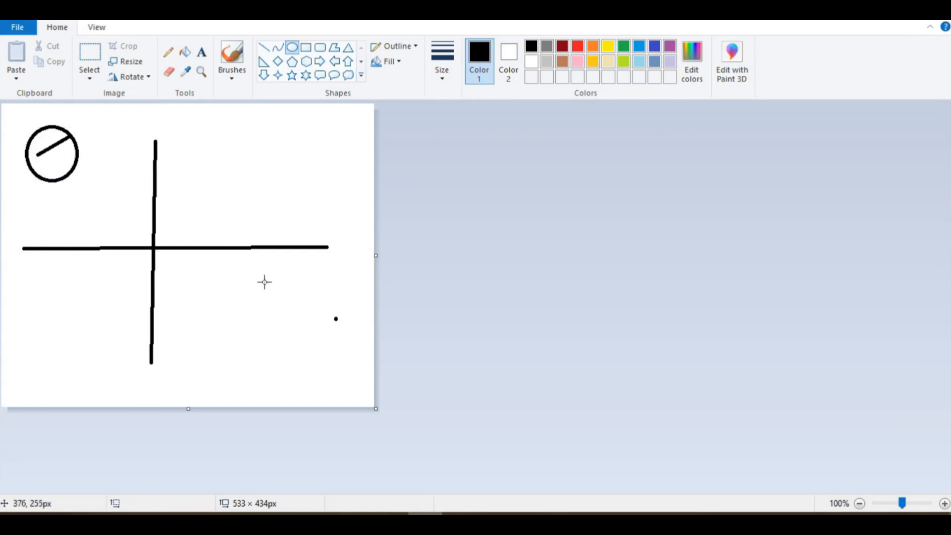
# Switch back to the Hillshade tool in ArcMap and run it with the default azimuth and altitude
pyautogui.moveTo(441, 515)
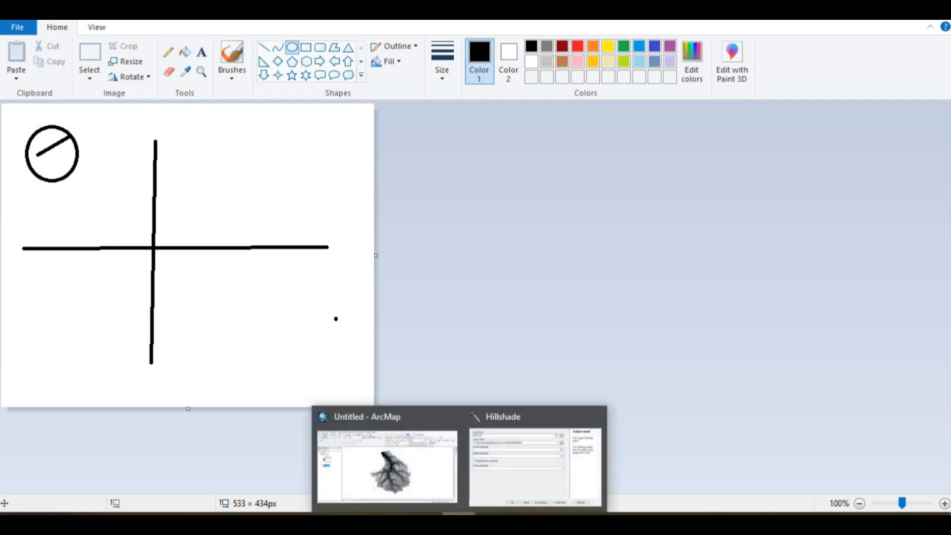
pyautogui.click(503, 482)
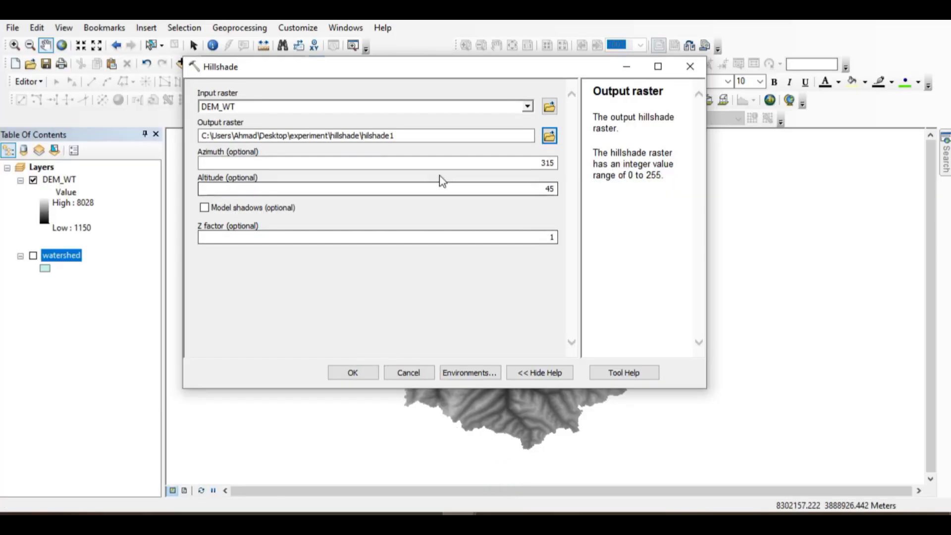
pyautogui.click(352, 372)
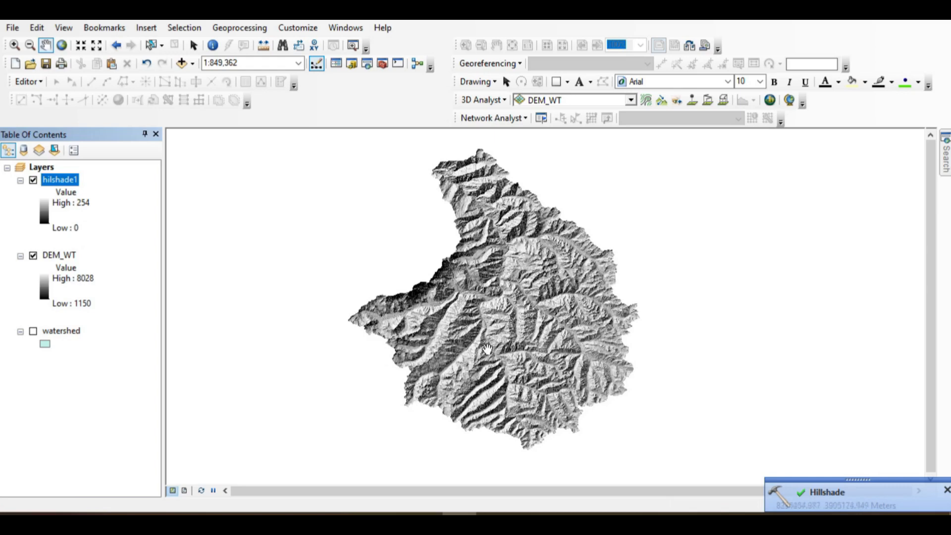
# Examine the ridges, valleys and shaded slopes of the hilshade1 layer at close range and across the whole watershed
pyautogui.click(14, 45)
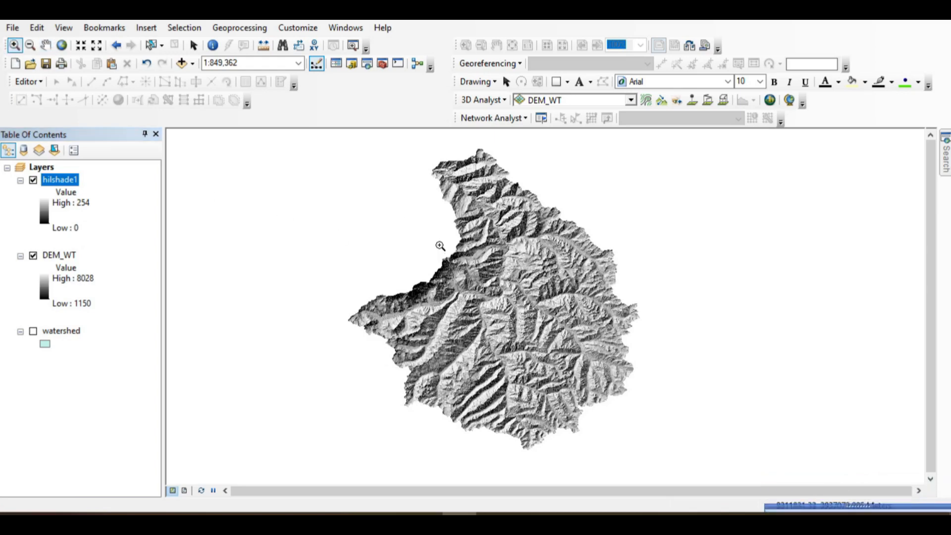
pyautogui.moveTo(439, 245); pyautogui.dragTo(649, 359)
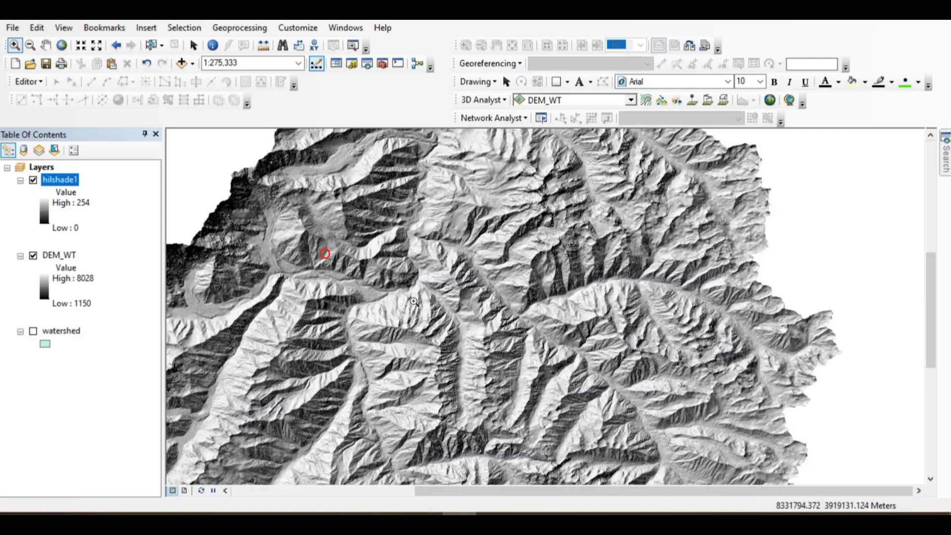
pyautogui.moveTo(318, 254); pyautogui.dragTo(511, 393)
pyautogui.moveTo(291, 226); pyautogui.dragTo(597, 380)
pyautogui.scroll(1, 597, 380)
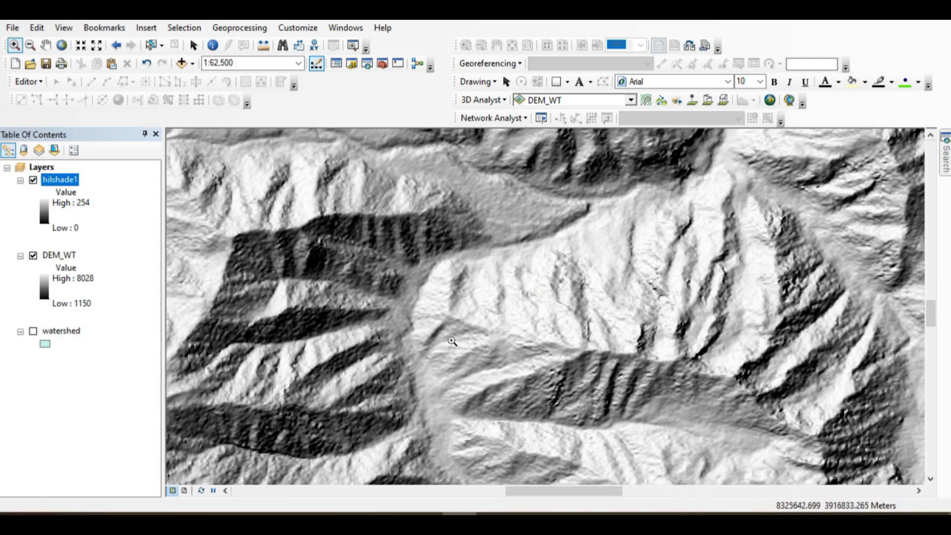
pyautogui.moveTo(337, 248); pyautogui.dragTo(545, 375)
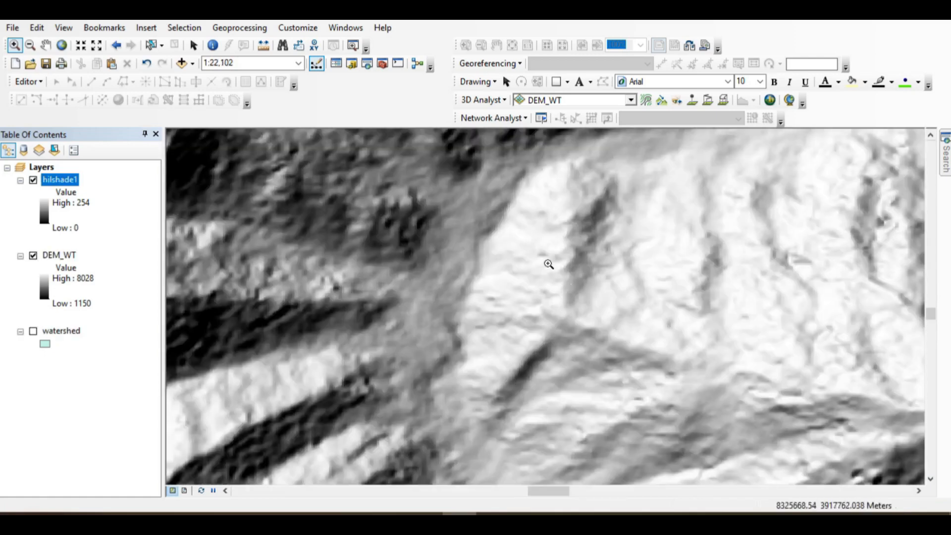
pyautogui.moveTo(551, 250); pyautogui.dragTo(762, 358)
pyautogui.scroll(5, 728, 370)
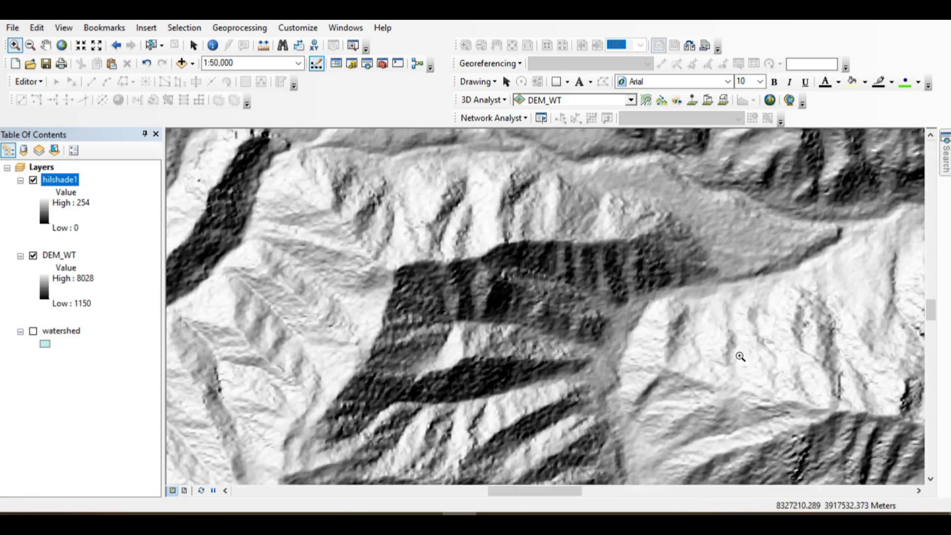
pyautogui.scroll(3, 785, 393)
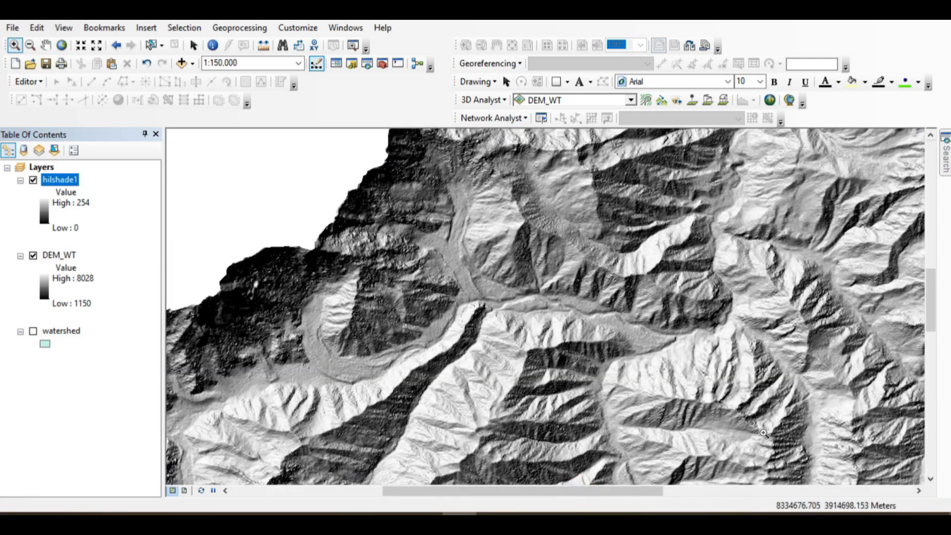
pyautogui.moveTo(930, 311); pyautogui.dragTo(930, 349)
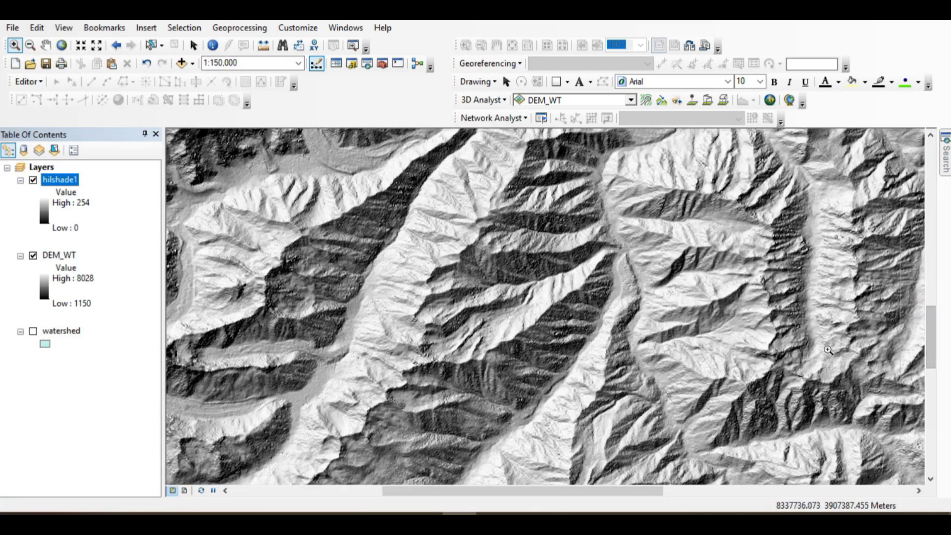
pyautogui.scroll(2, 827, 350)
pyautogui.moveTo(621, 492); pyautogui.dragTo(714, 488)
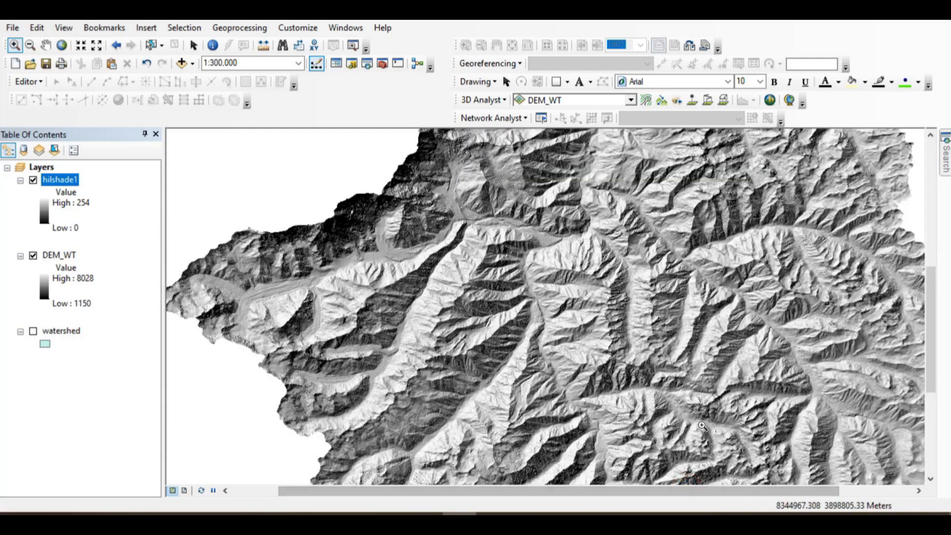
pyautogui.scroll(4, 699, 417)
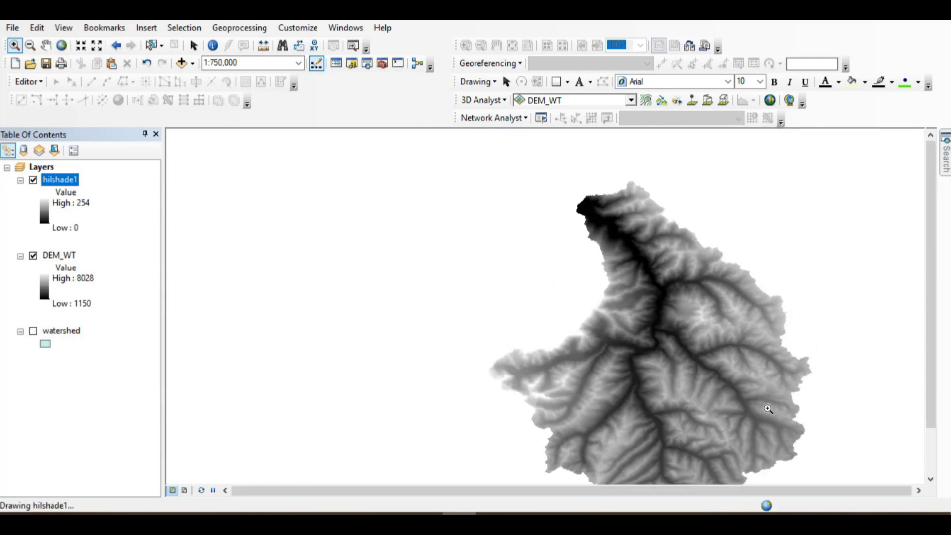
# Hide the DEM_WT layer and inspect the hilshade1 relief on its own
pyautogui.click(33, 256)
pyautogui.click(562, 283)
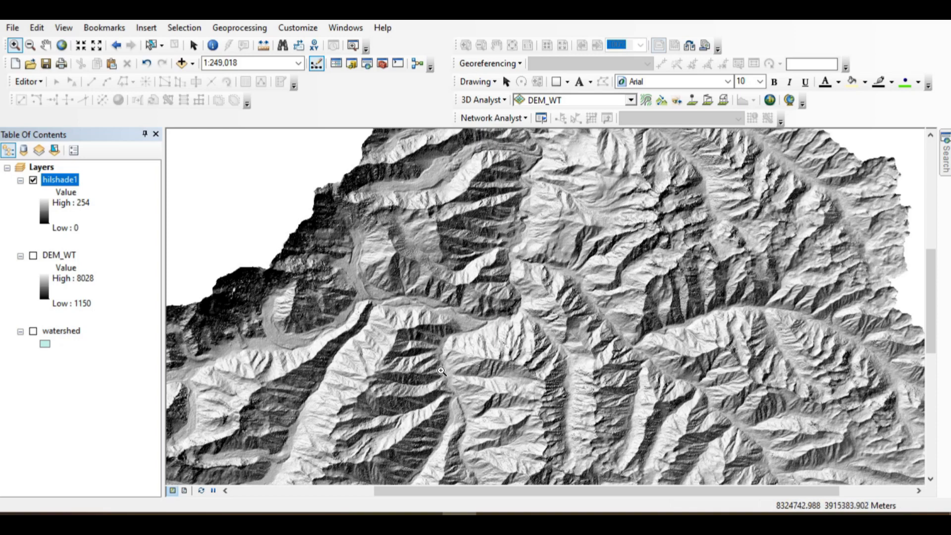
pyautogui.scroll(2, 496, 299)
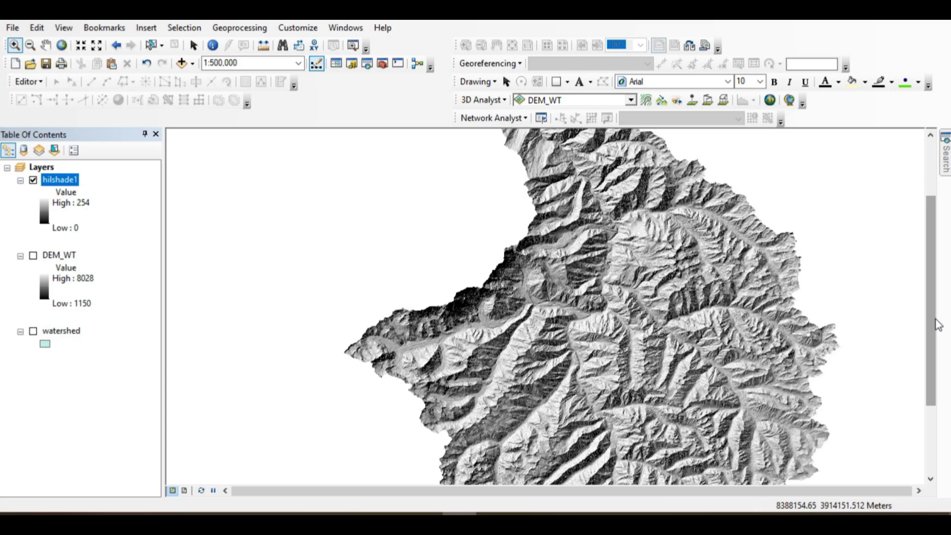
# Reopen the Hillshade (Spatial Analyst) tool, set DEM_WT as input and save the output raster as hill2 in the hillshade folder
pyautogui.click(945, 169)
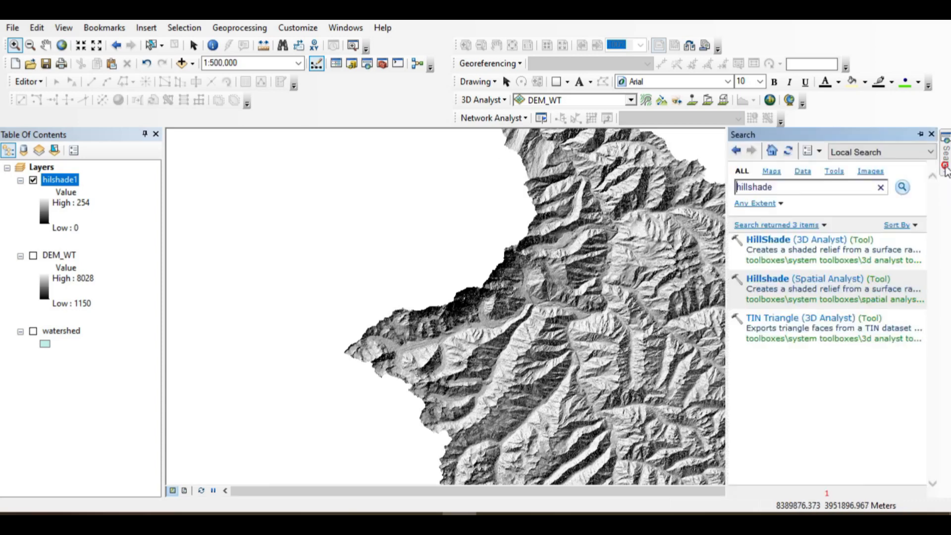
pyautogui.click(776, 281)
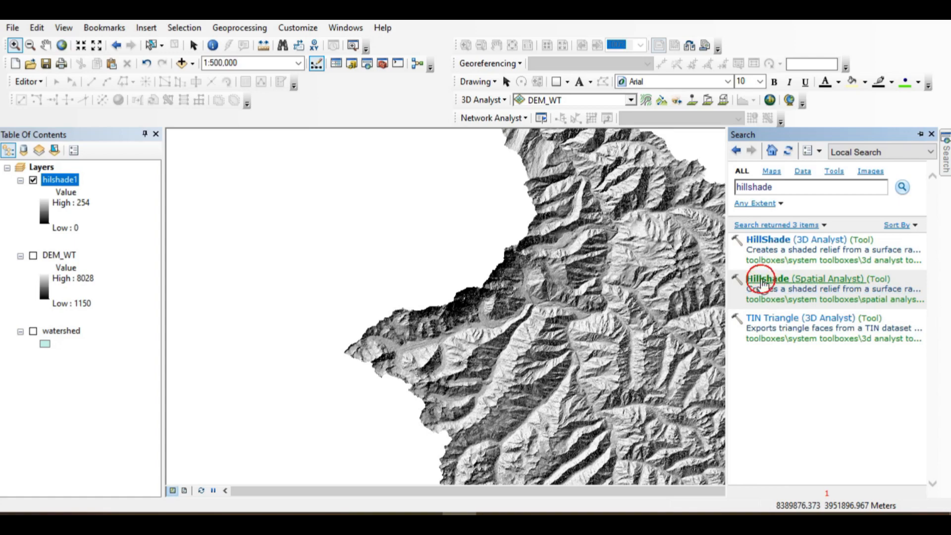
pyautogui.click(768, 281)
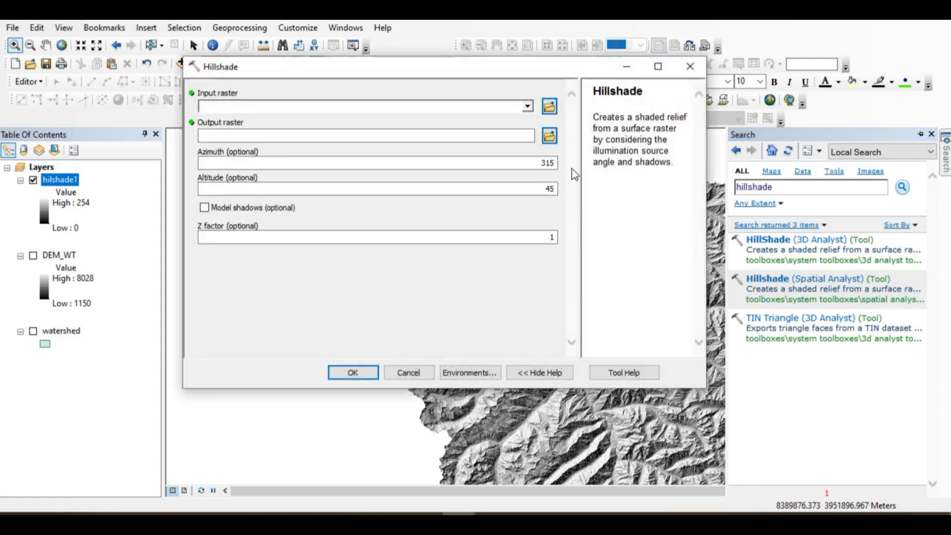
pyautogui.click(528, 106)
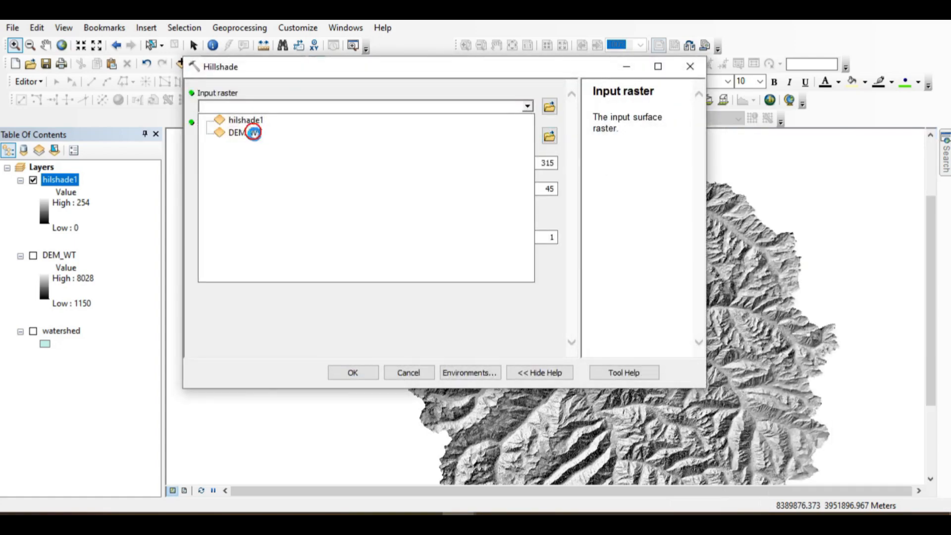
pyautogui.click(253, 132)
pyautogui.click(549, 136)
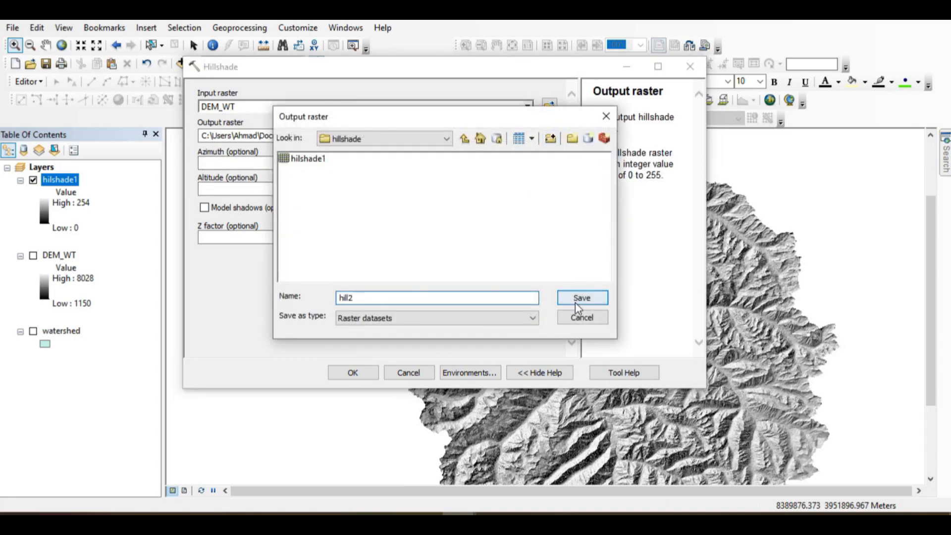
pyautogui.click(576, 299)
# Set the azimuth to 100 and run the Hillshade tool
pyautogui.click(530, 163)
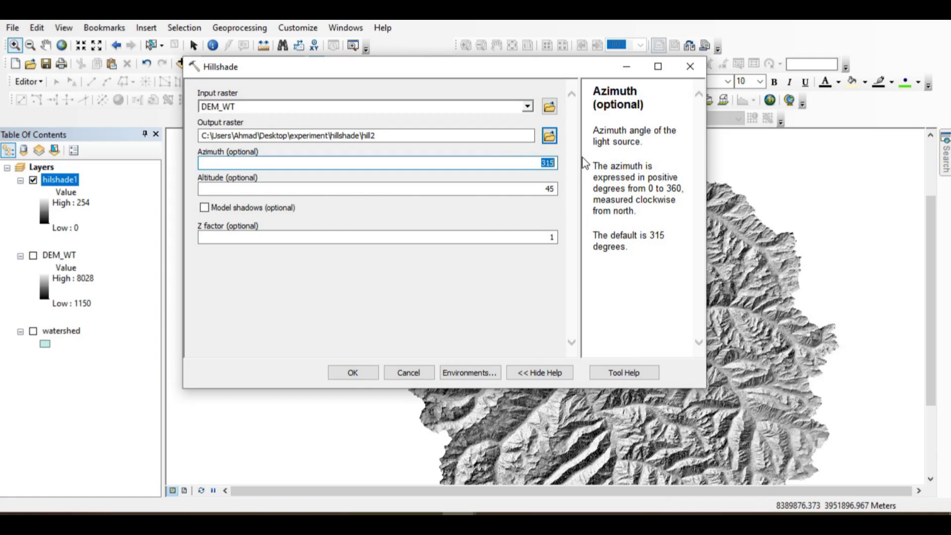
pyautogui.write('100')
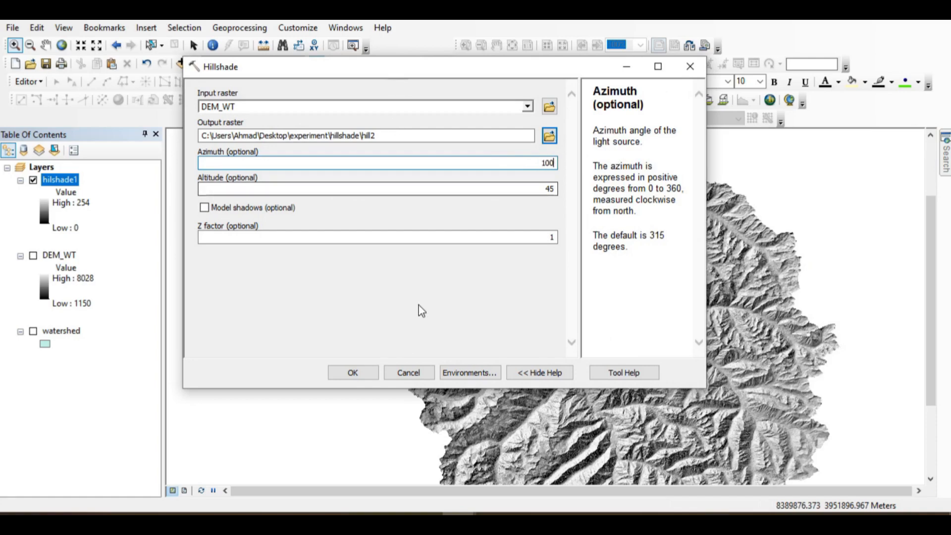
pyautogui.click(353, 377)
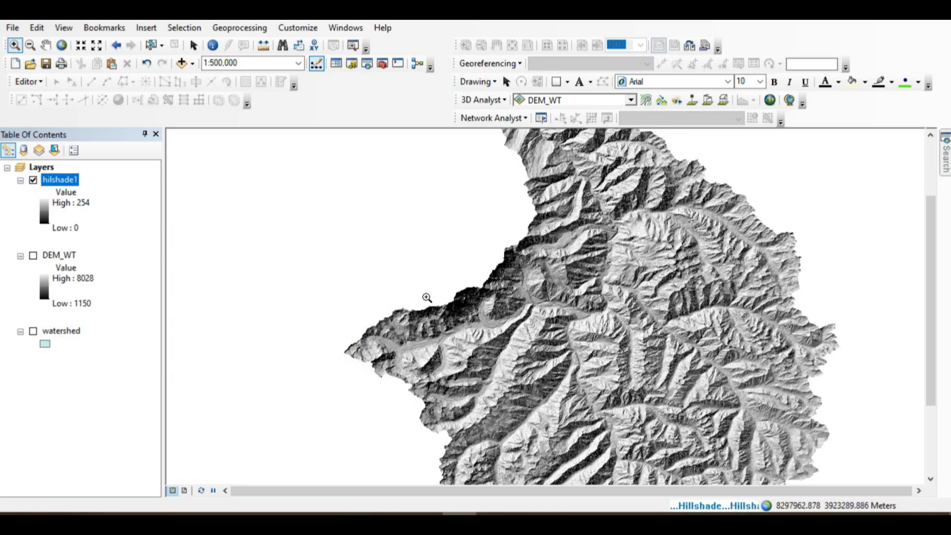
# In File Explorer, open the DEM Astore 30m folder inside DEM Gilgit 12.5 > Astore region DEM (whole tile)
pyautogui.scroll(-2, 496, 310)
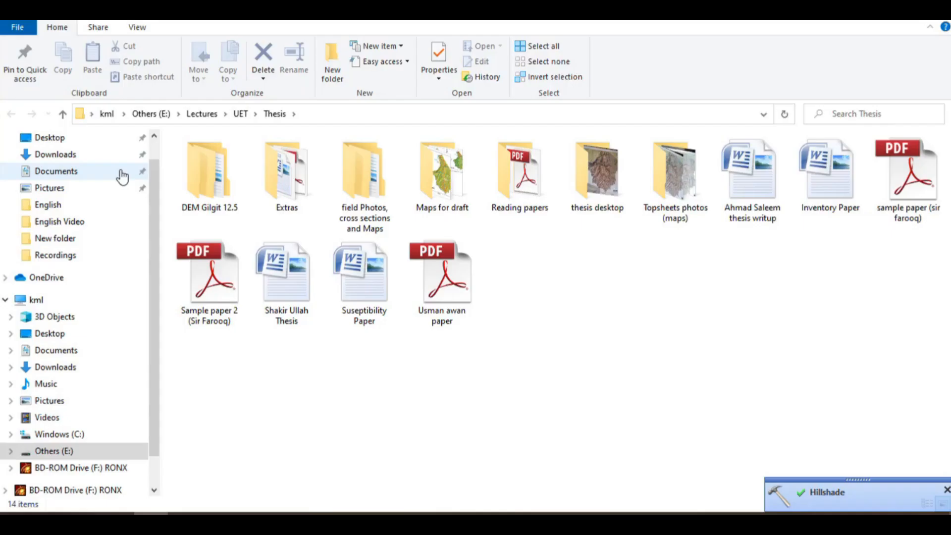
pyautogui.click(208, 174)
pyautogui.doubleClick(208, 175)
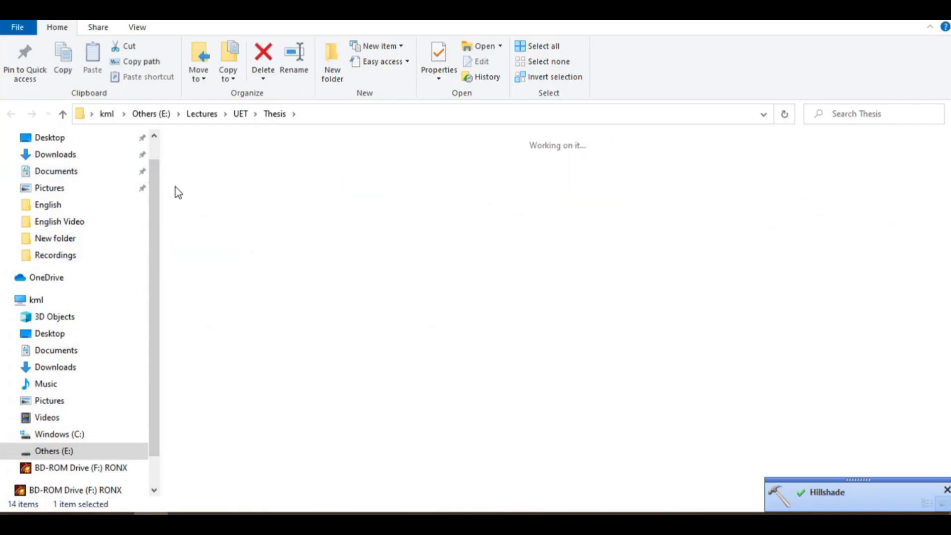
pyautogui.click(367, 310)
pyautogui.click(432, 201)
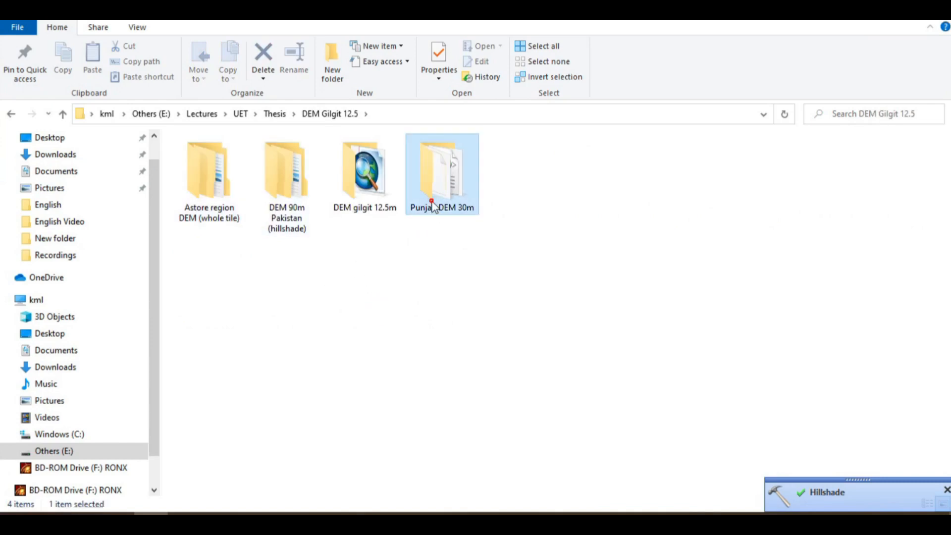
pyautogui.doubleClick(214, 198)
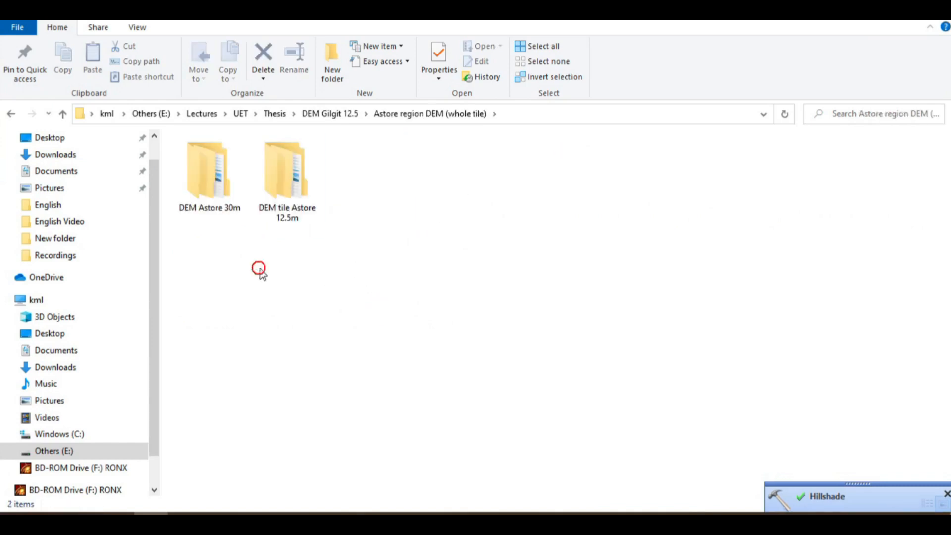
pyautogui.click(212, 186)
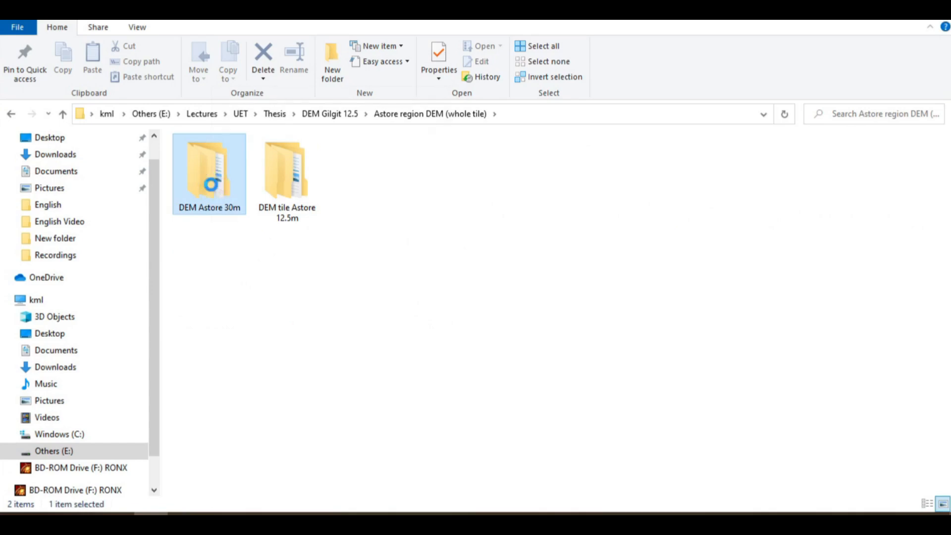
pyautogui.rightClick(211, 188)
pyautogui.click(253, 96)
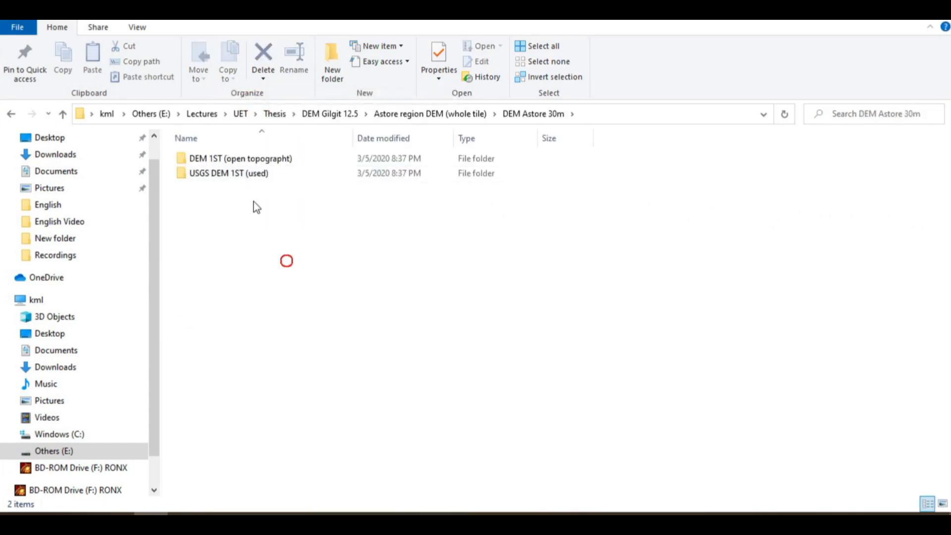
# Copy the USGS DEM 1ST (used) folder and paste it onto the desktop
pyautogui.click(251, 174)
pyautogui.rightClick(250, 173)
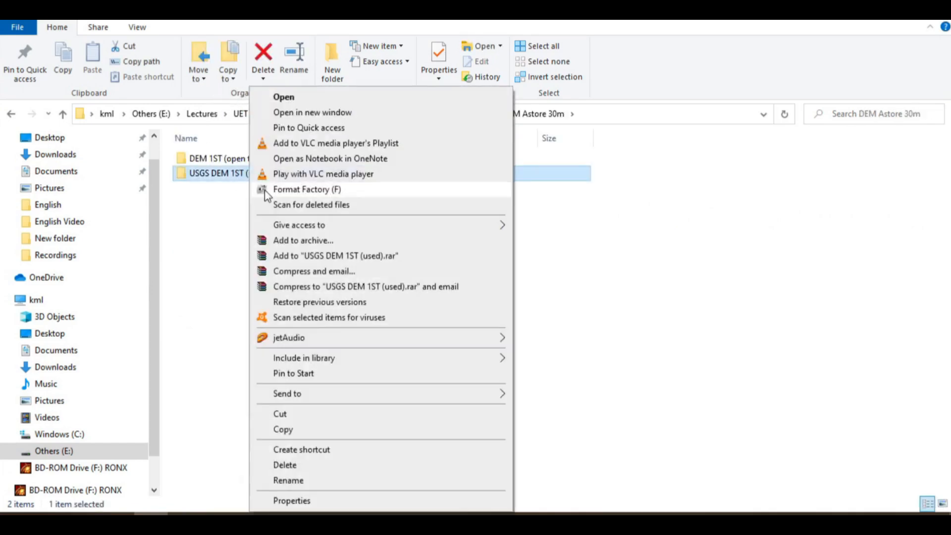
pyautogui.click(329, 427)
pyautogui.press('super+d')
pyautogui.rightClick(608, 112)
pyautogui.click(643, 171)
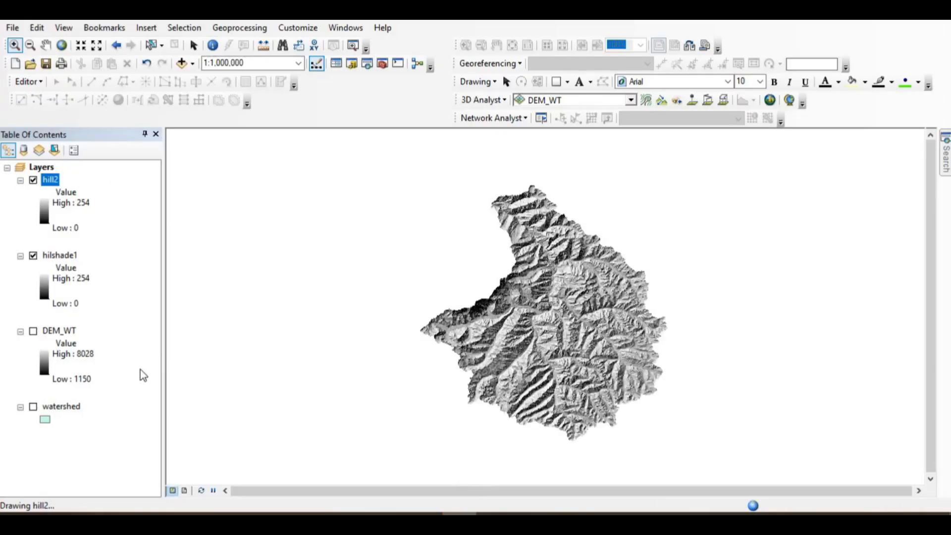
# Back in ArcMap, inspect the hill2 relief up close, and hide hill2 to compare it with hilshade1
pyautogui.scroll(1, 580, 315)
pyautogui.scroll(1, 580, 315)
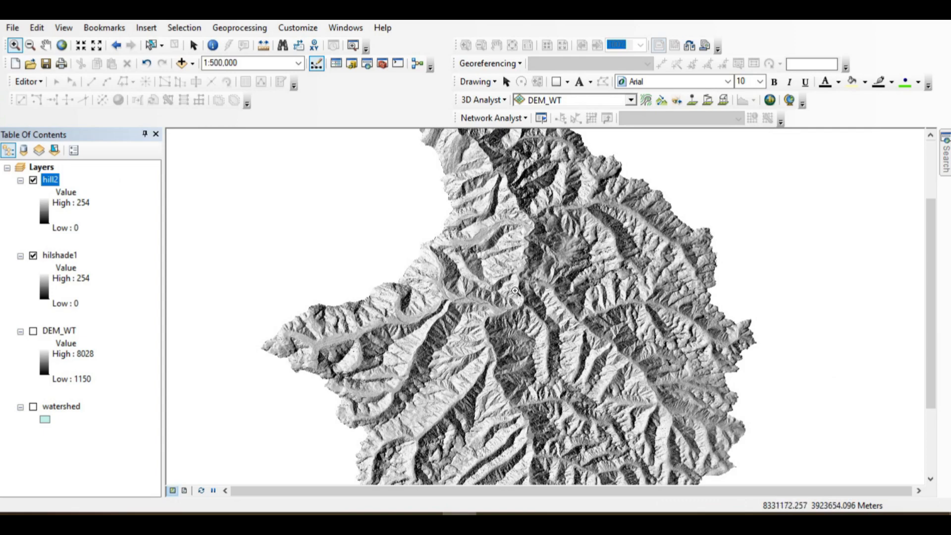
pyautogui.scroll(2, 567, 337)
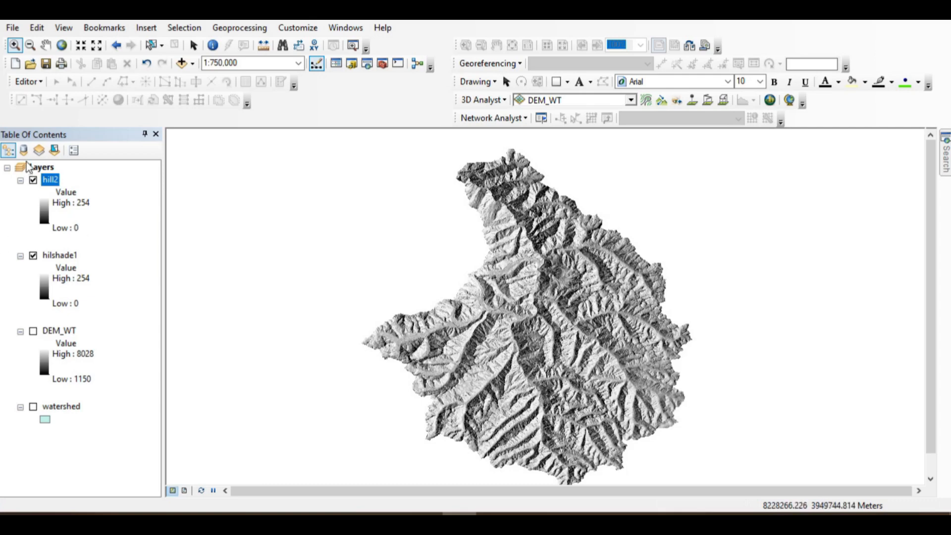
pyautogui.click(33, 181)
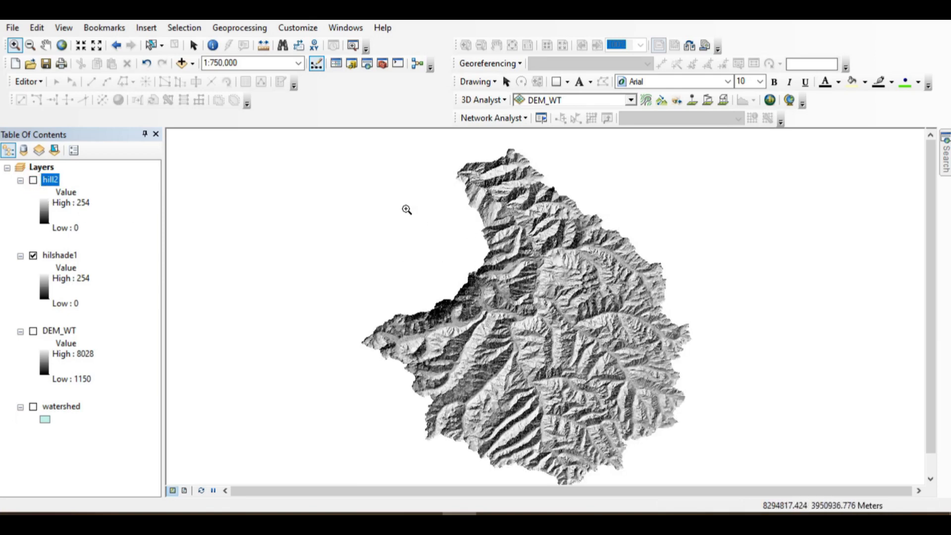
pyautogui.click(192, 64)
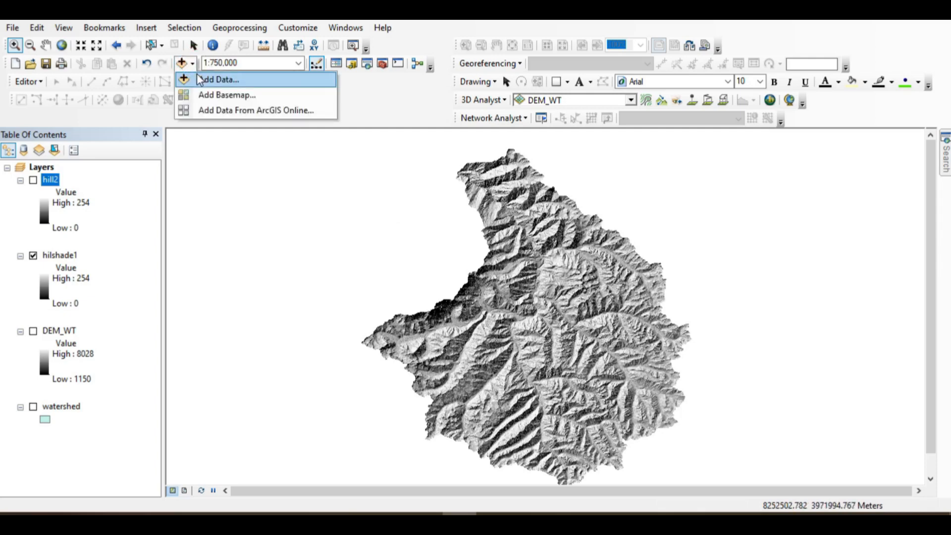
pyautogui.click(210, 77)
pyautogui.click(477, 172)
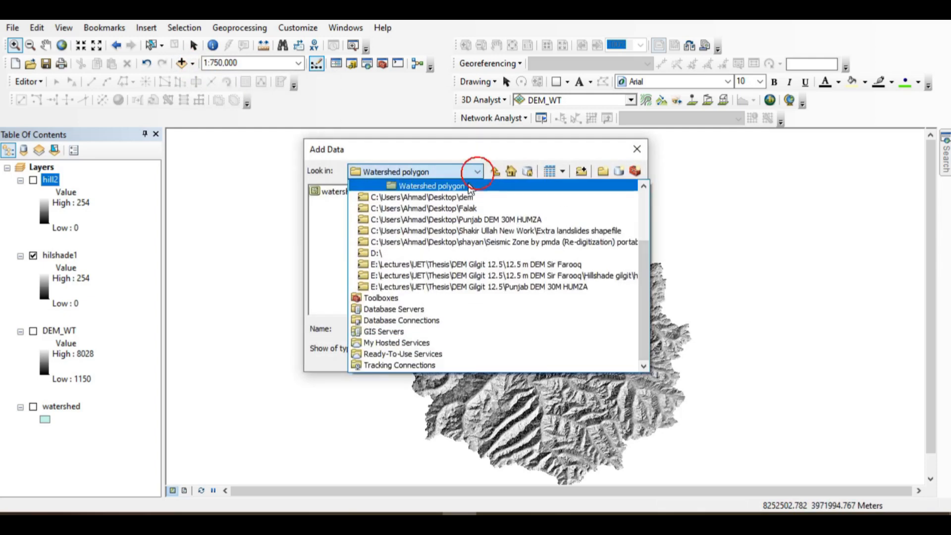
pyautogui.scroll(2, 468, 250)
pyautogui.scroll(1, 468, 250)
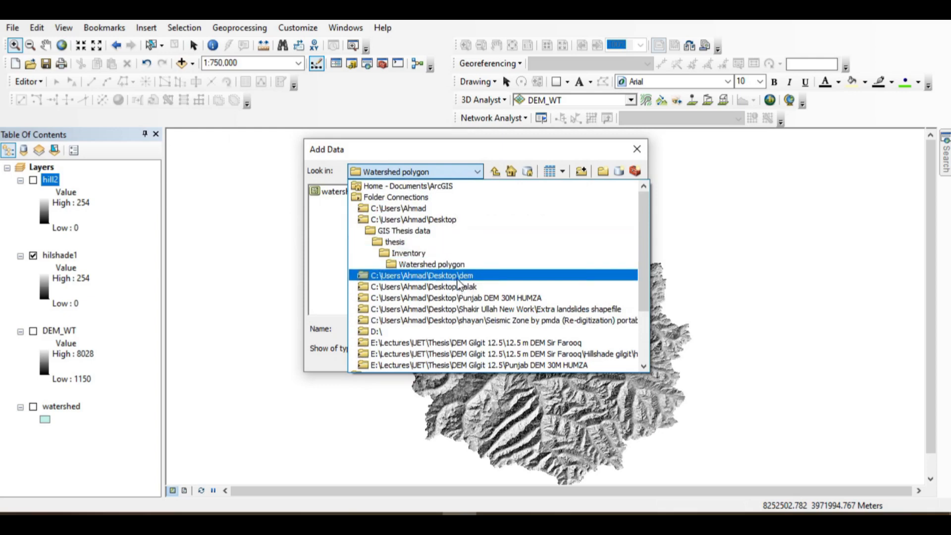
pyautogui.click(449, 219)
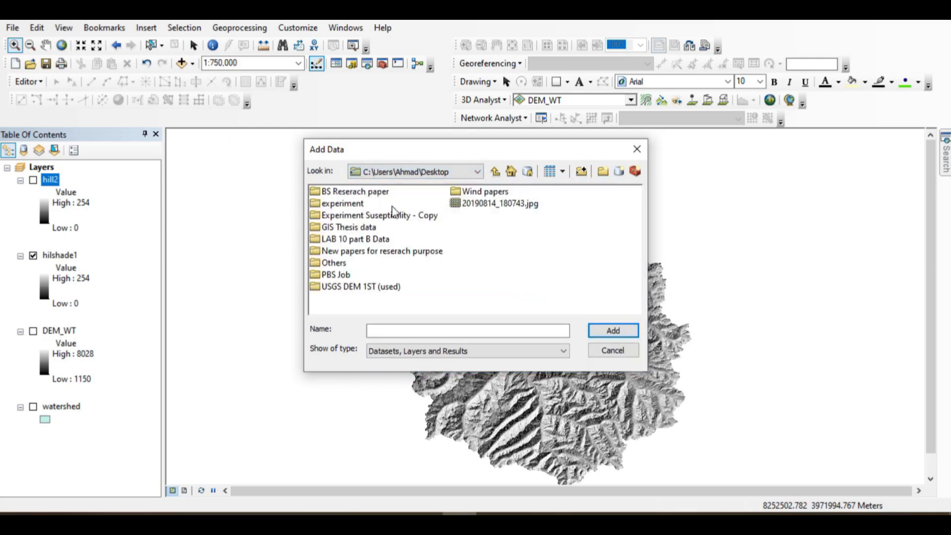
pyautogui.doubleClick(355, 292)
pyautogui.doubleClick(367, 194)
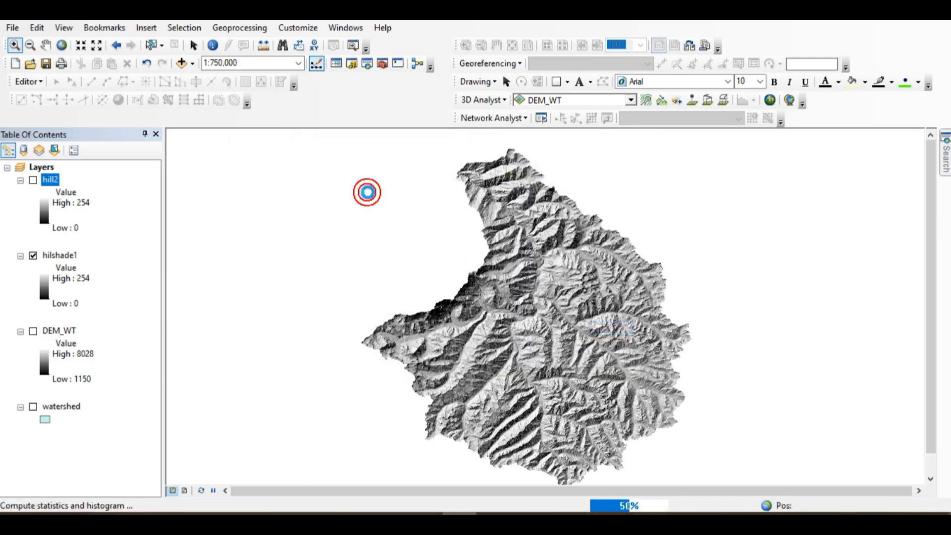
pyautogui.scroll(5, 503, 300)
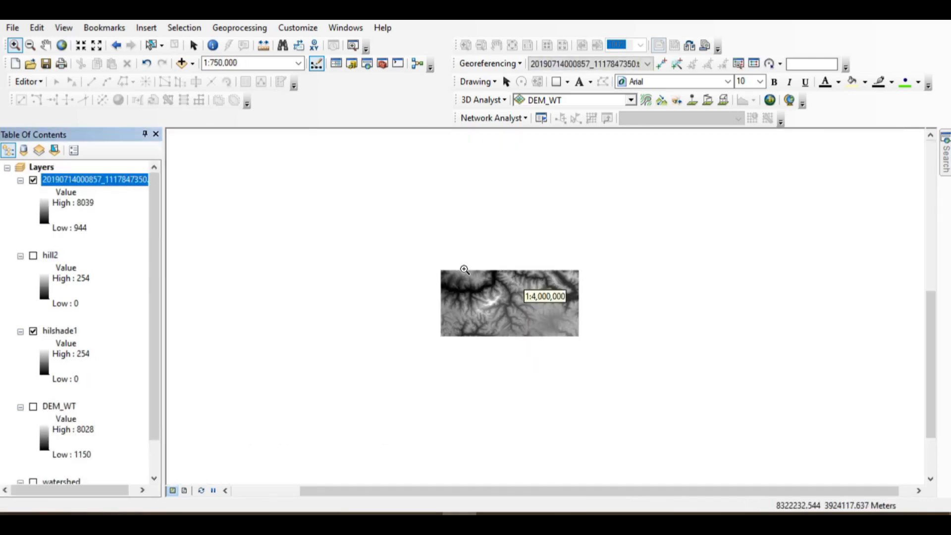
pyautogui.scroll(-3, 472, 270)
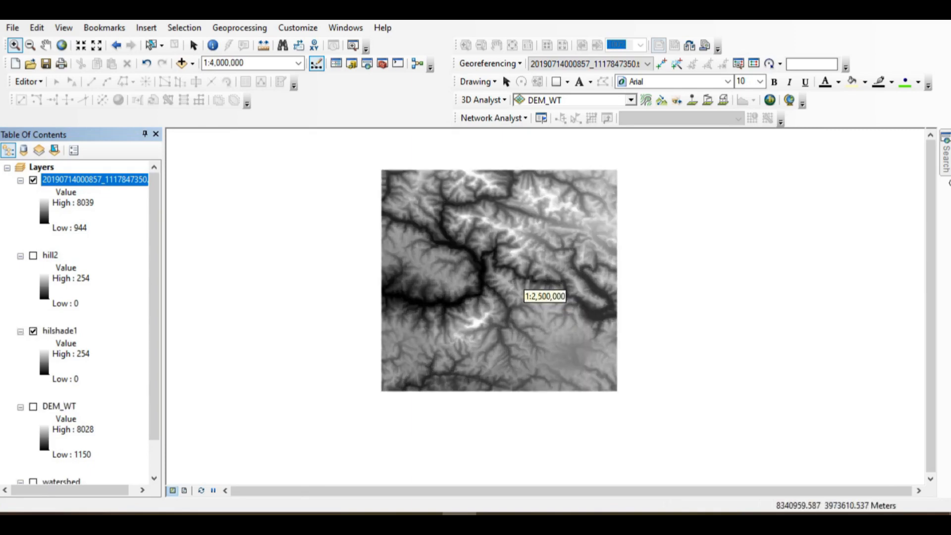
pyautogui.click(945, 158)
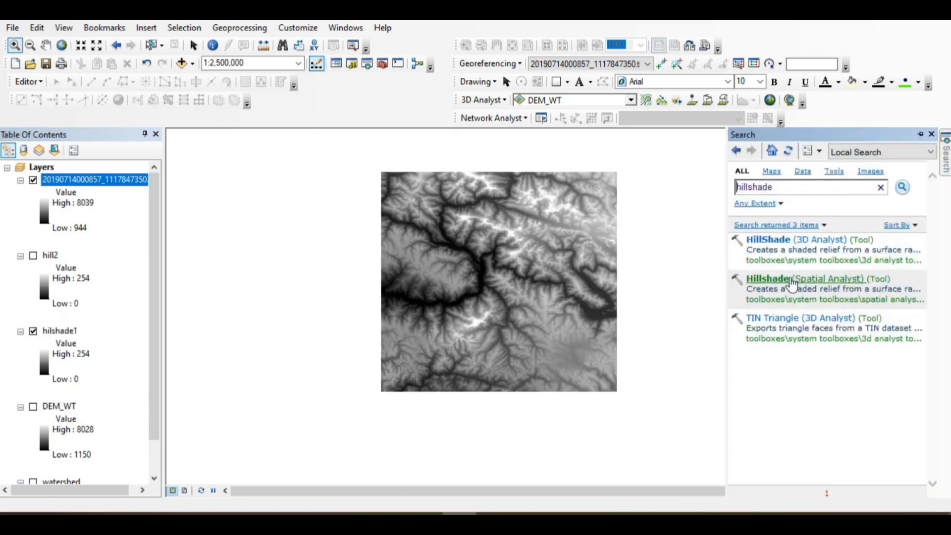
pyautogui.click(791, 280)
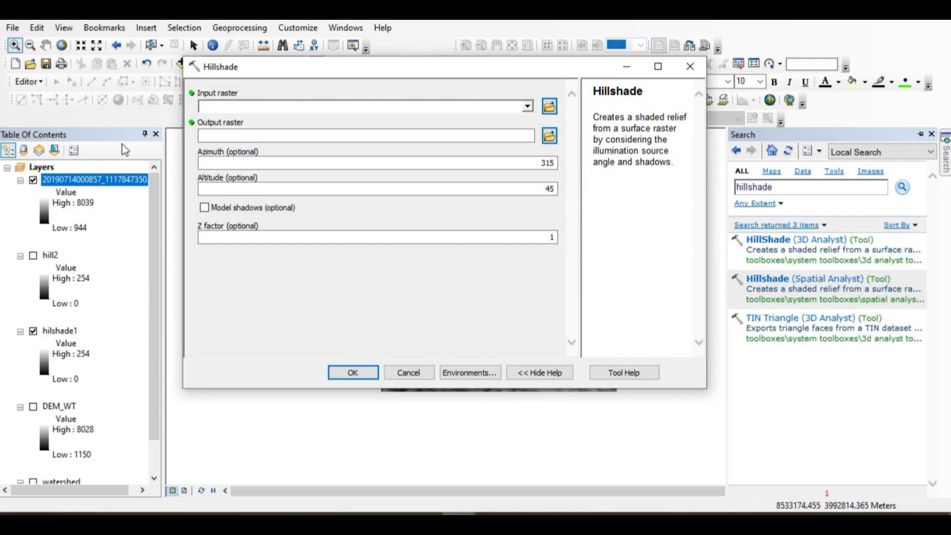
pyautogui.click(527, 106)
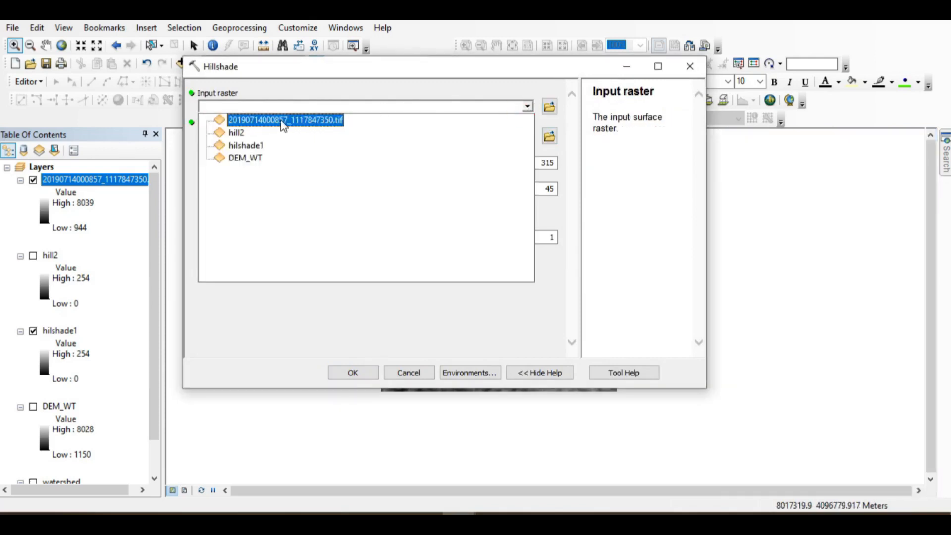
pyautogui.click(317, 120)
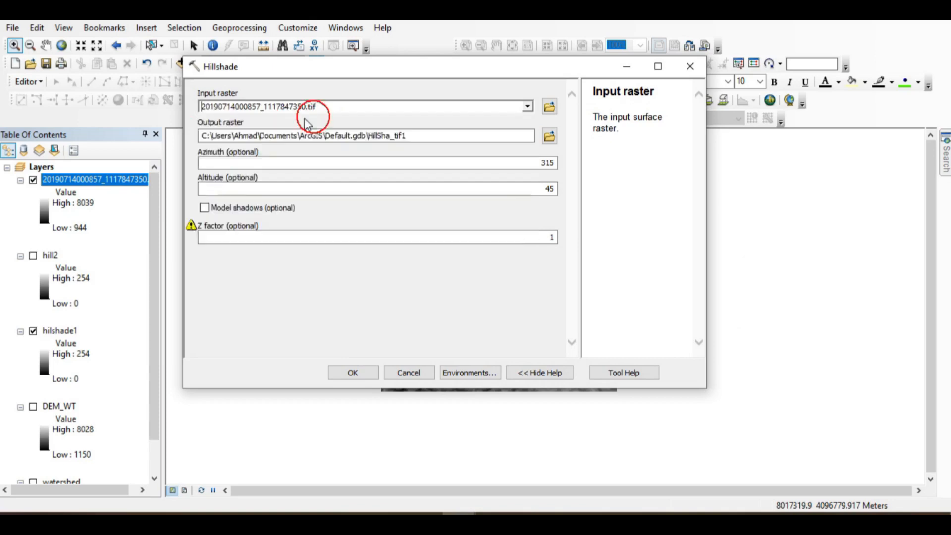
pyautogui.click(548, 136)
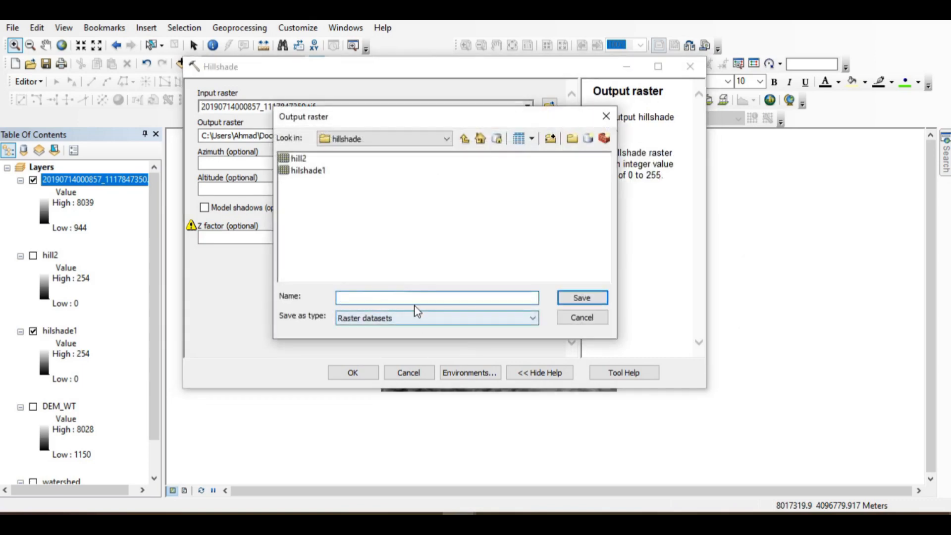
pyautogui.click(413, 297)
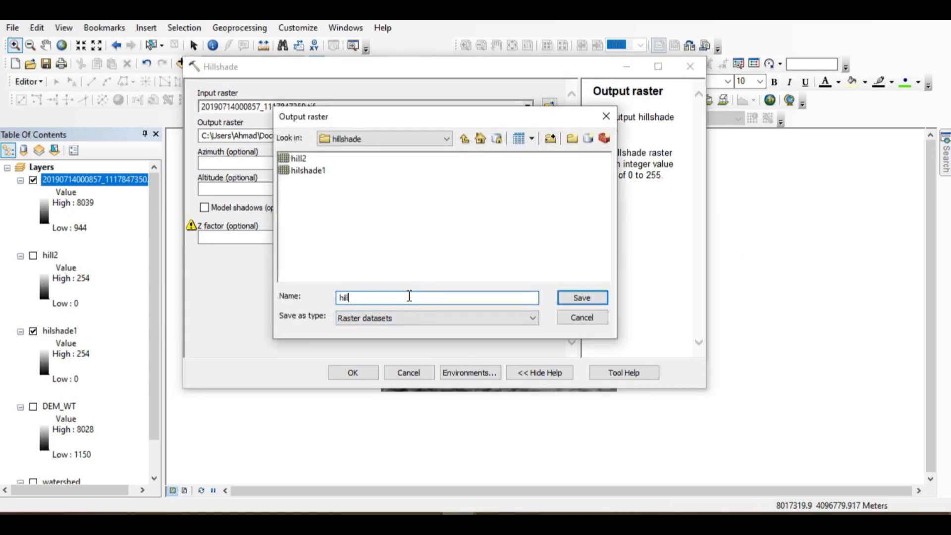
pyautogui.click(580, 298)
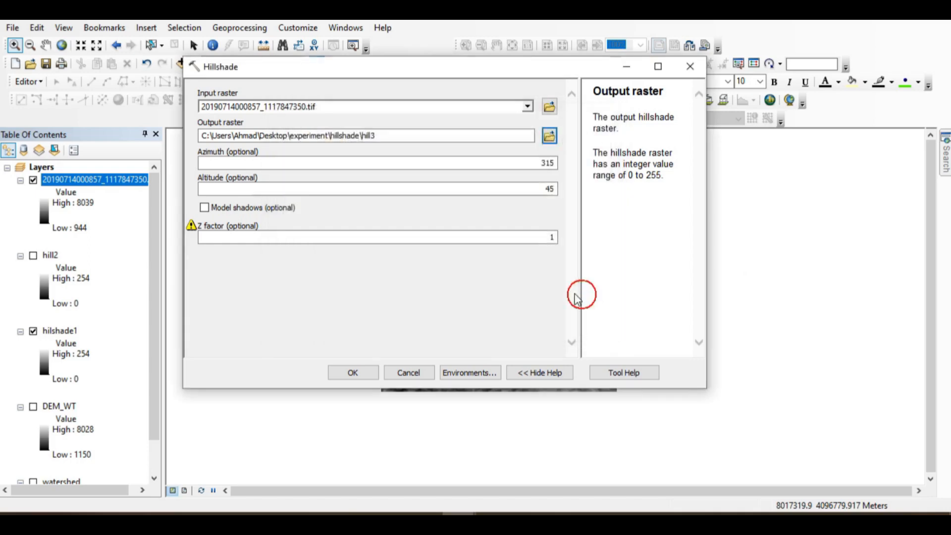
pyautogui.click(353, 373)
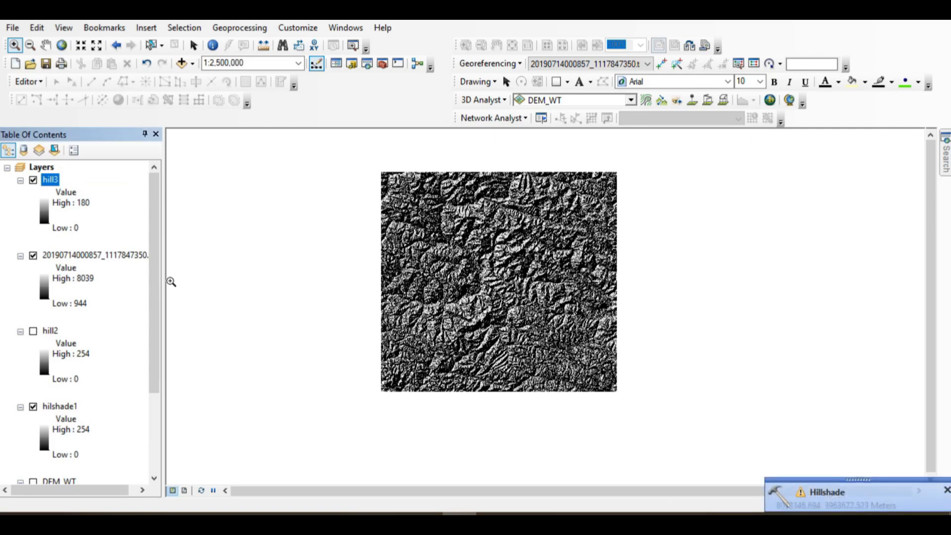
# Place the hilshade1 layer above hill3, check the layers listed by source, and return to the drawing-order listing
pyautogui.click(65, 408)
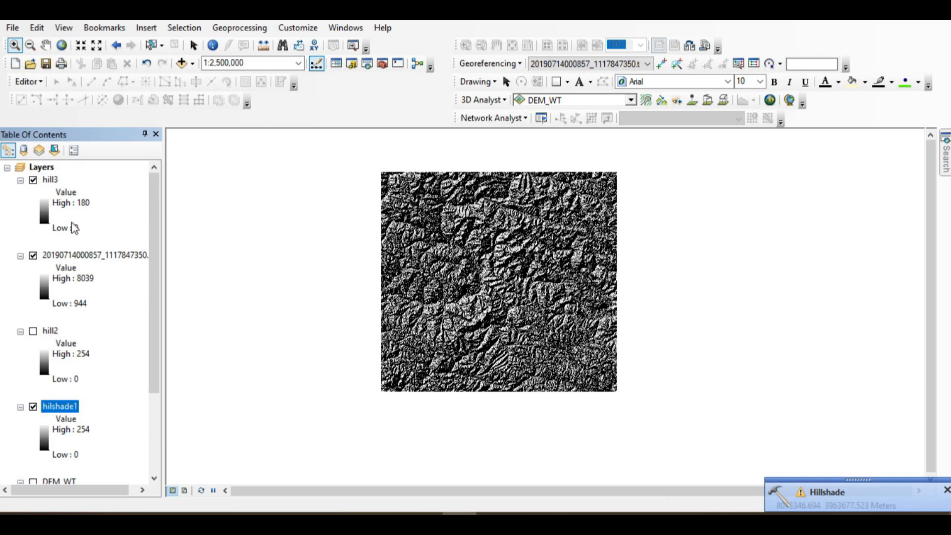
pyautogui.moveTo(62, 409); pyautogui.dragTo(47, 178)
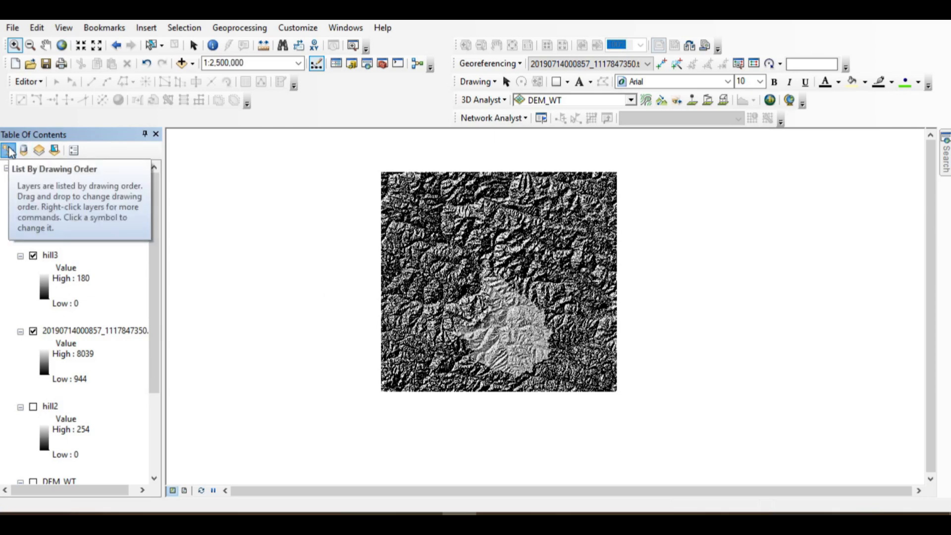
pyautogui.click(24, 150)
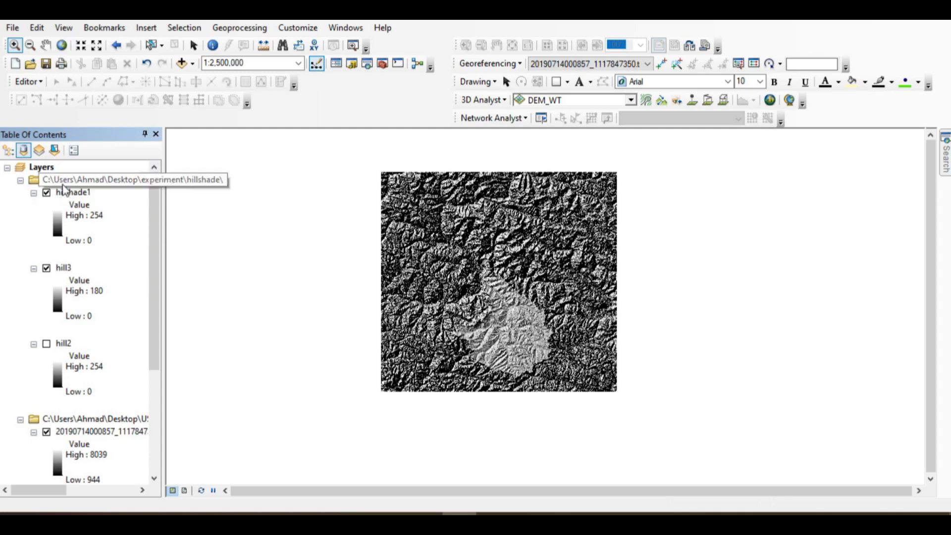
pyautogui.click(8, 153)
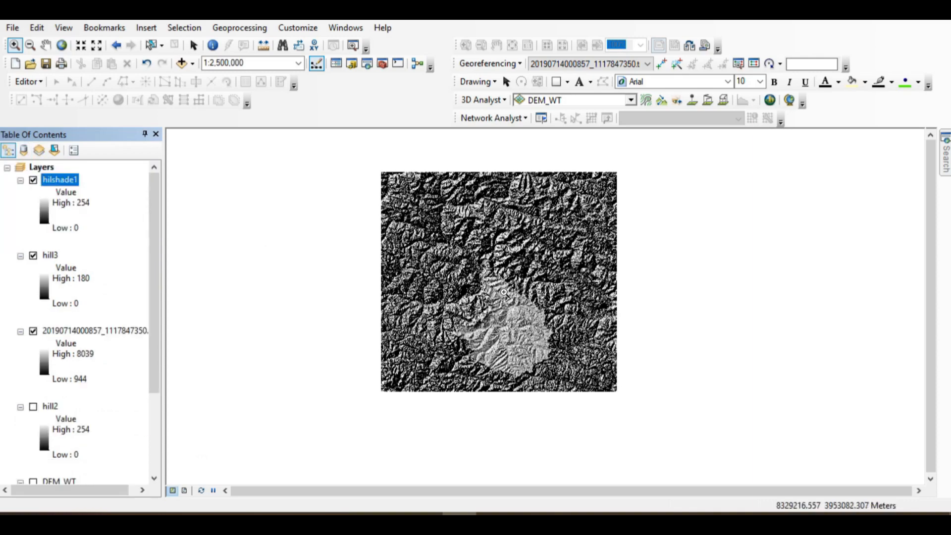
# Compare the shading and detail of hilshade1 and the surrounding hill3 at close range along the watershed edge
pyautogui.moveTo(436, 295); pyautogui.dragTo(471, 331)
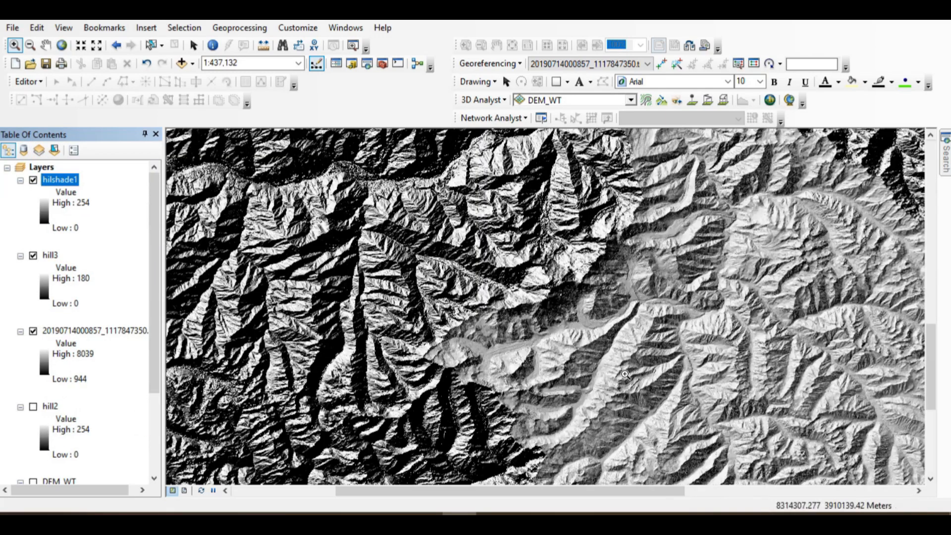
pyautogui.moveTo(392, 209); pyautogui.dragTo(602, 391)
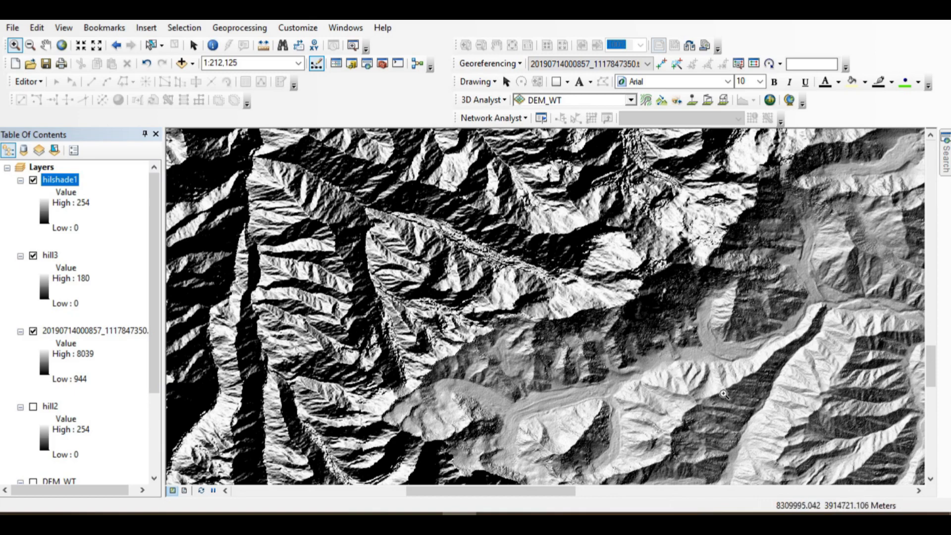
pyautogui.moveTo(284, 242); pyautogui.dragTo(382, 289)
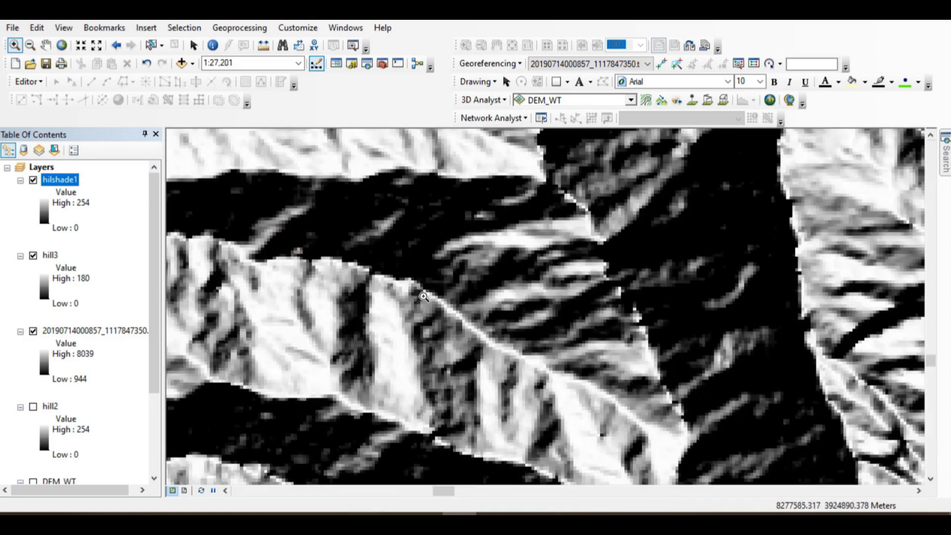
pyautogui.scroll(-2, 435, 298)
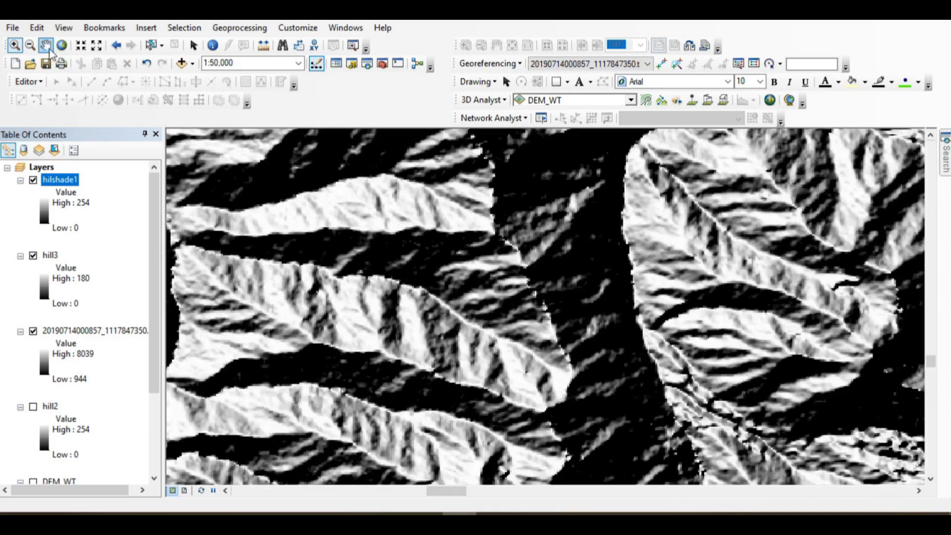
pyautogui.click(47, 45)
pyautogui.moveTo(609, 307); pyautogui.dragTo(679, 234)
pyautogui.scroll(-6, 659, 267)
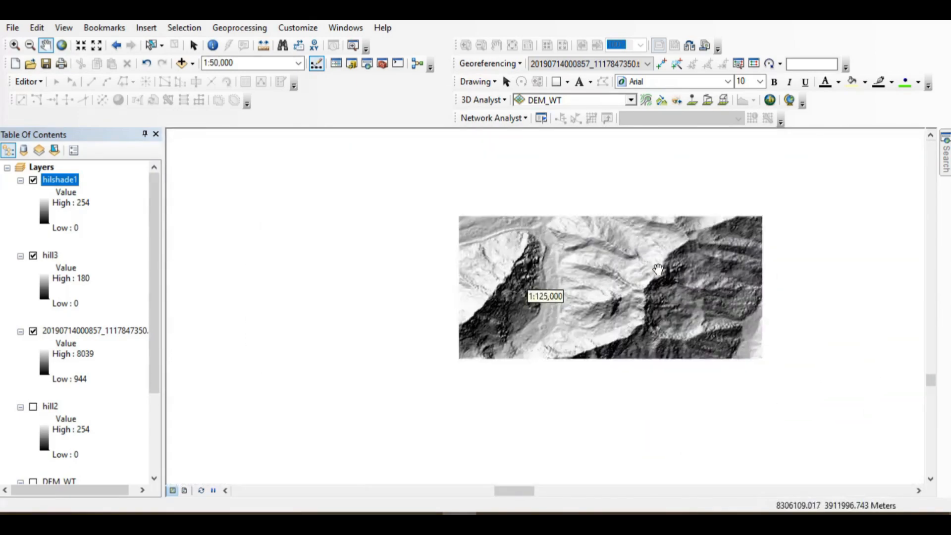
pyautogui.scroll(-3, 383, 248)
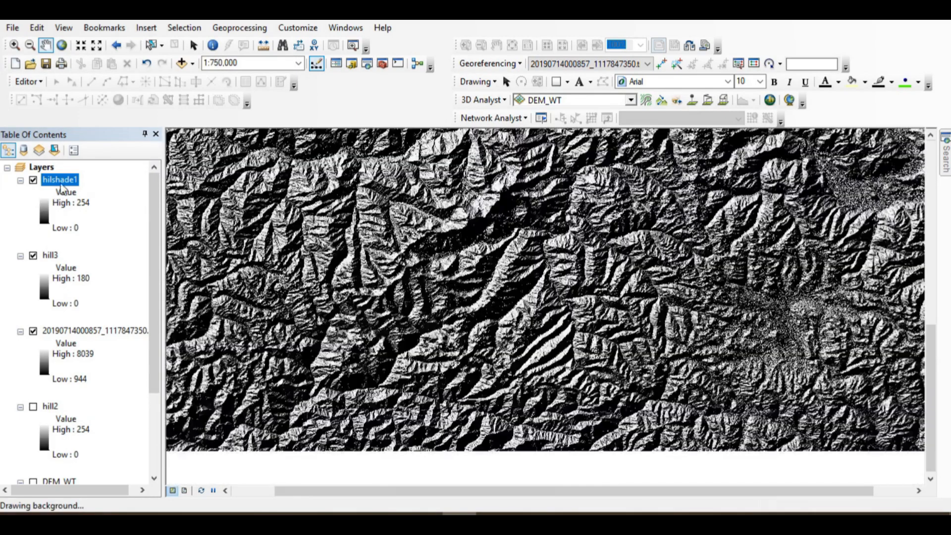
pyautogui.rightClick(62, 180)
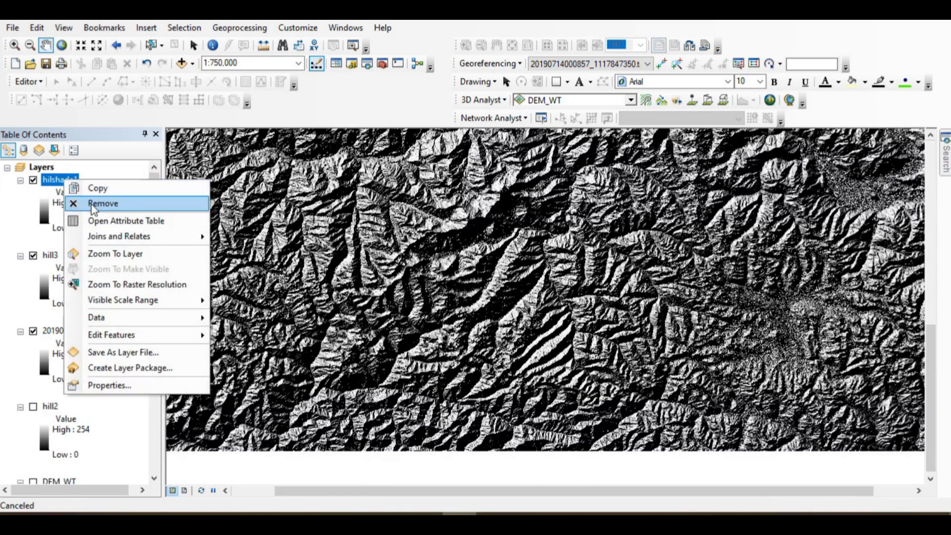
pyautogui.click(90, 203)
pyautogui.scroll(-2, 489, 309)
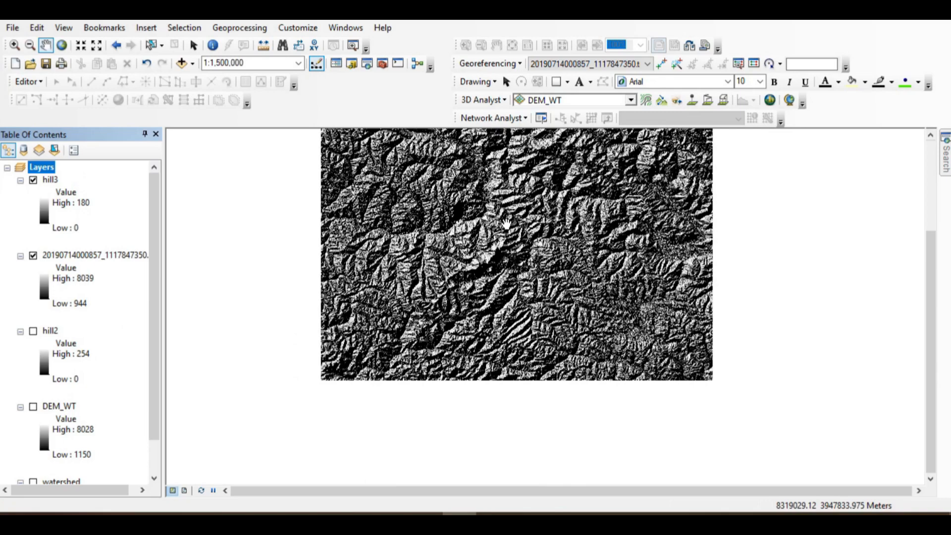
pyautogui.moveTo(506, 224); pyautogui.dragTo(515, 277)
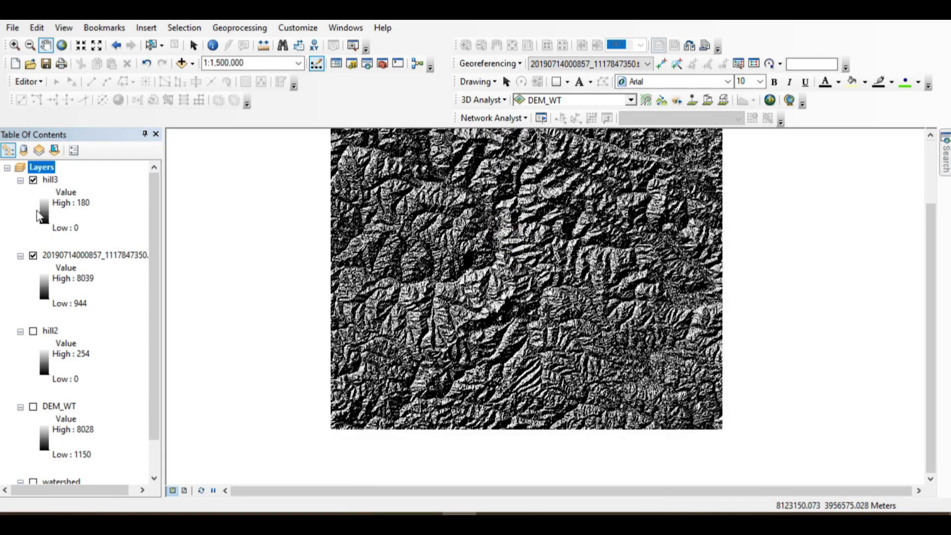
pyautogui.rightClick(50, 179)
pyautogui.click(89, 204)
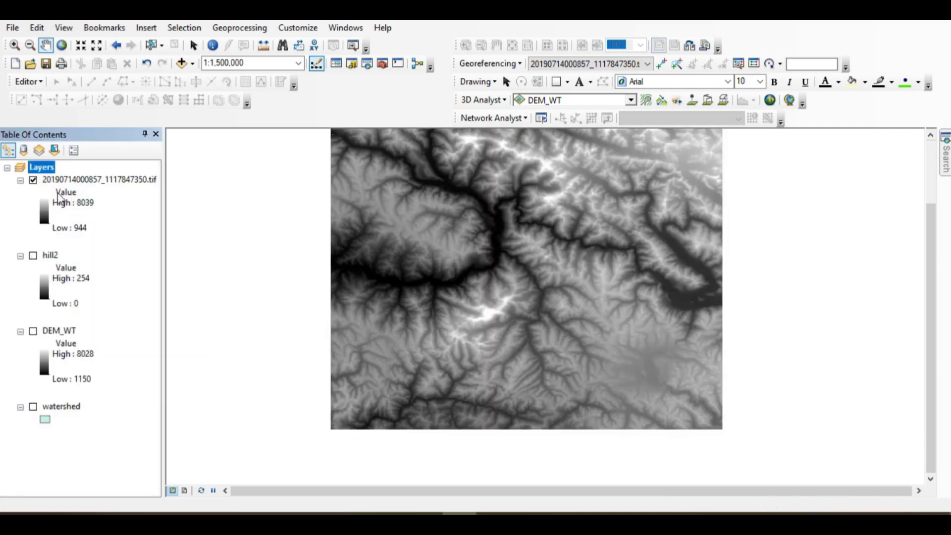
pyautogui.rightClick(57, 179)
pyautogui.click(94, 203)
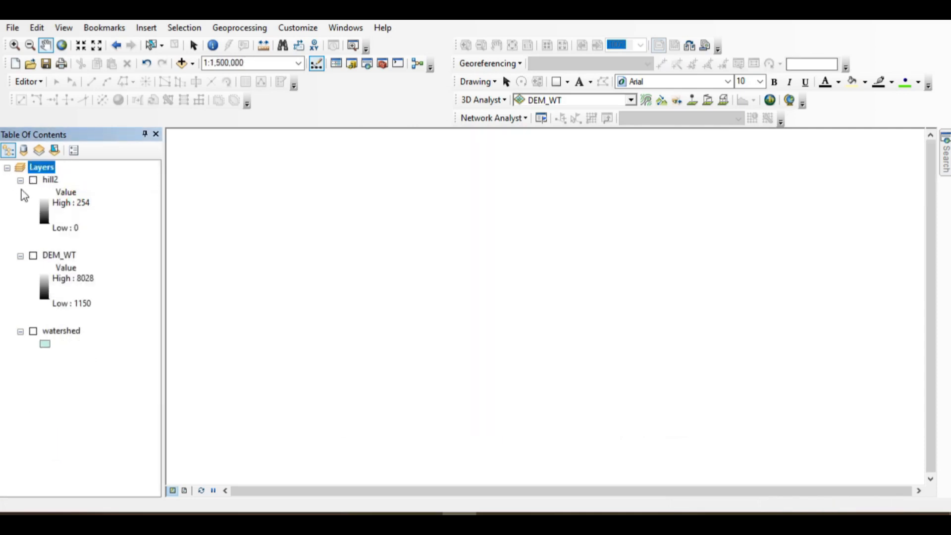
pyautogui.click(33, 180)
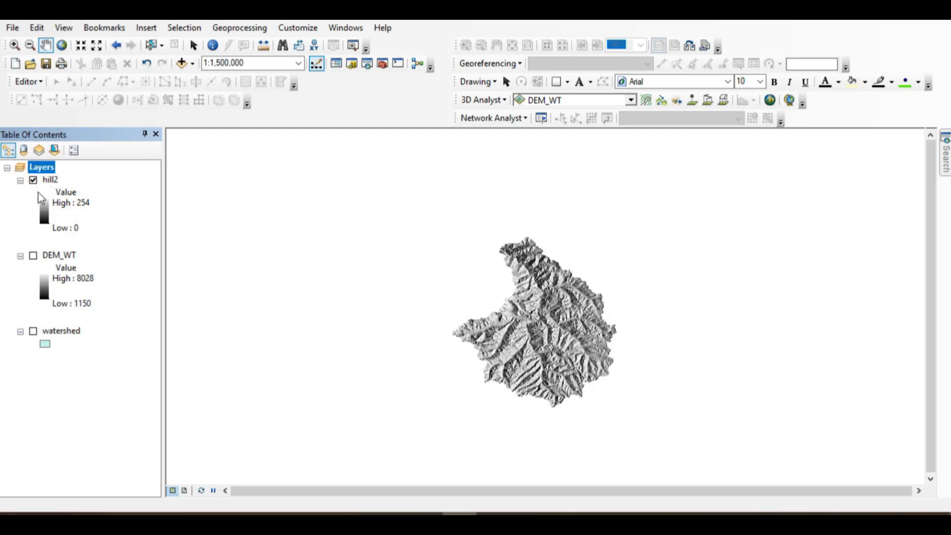
pyautogui.rightClick(55, 182)
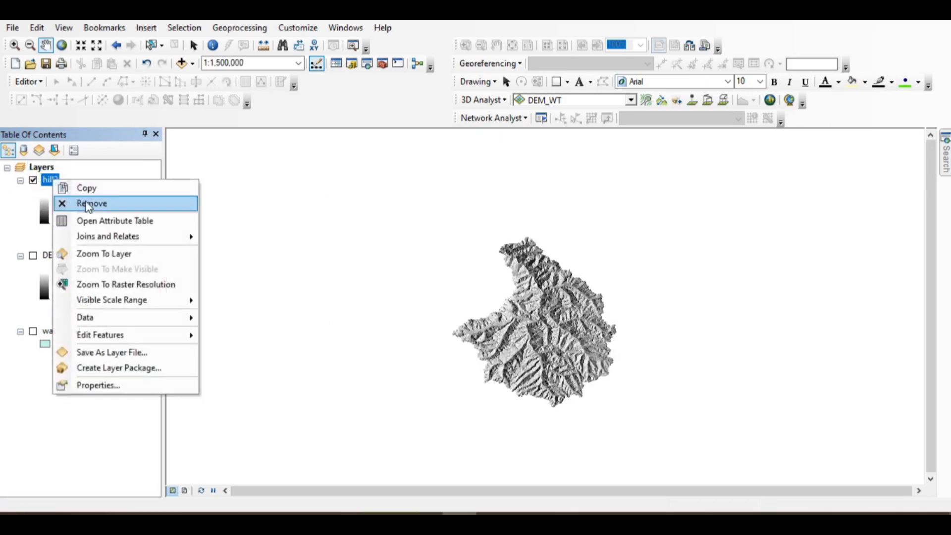
pyautogui.click(96, 202)
# Add the hilshade1 raster from the desktop's experiment\hillshade folder, building its pyramids with the default settings
pyautogui.click(192, 63)
pyautogui.click(208, 78)
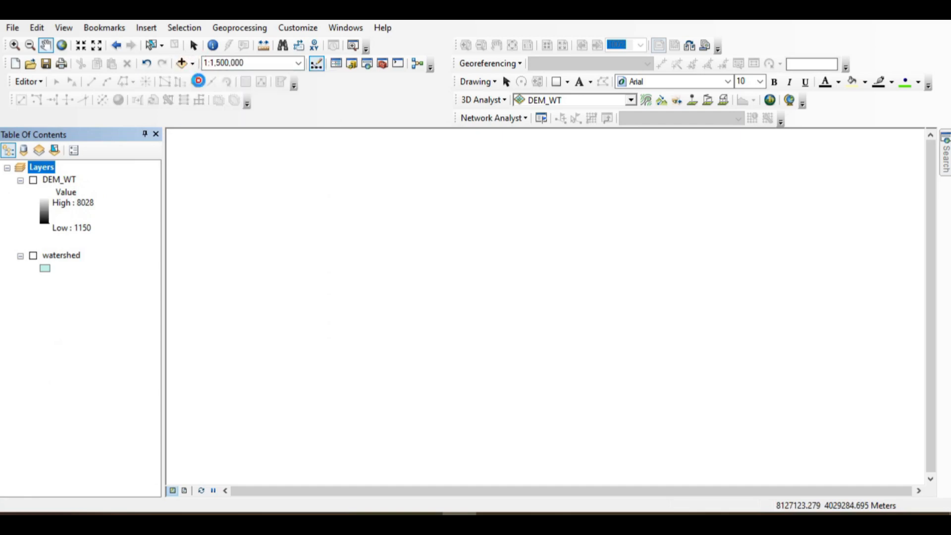
pyautogui.click(496, 172)
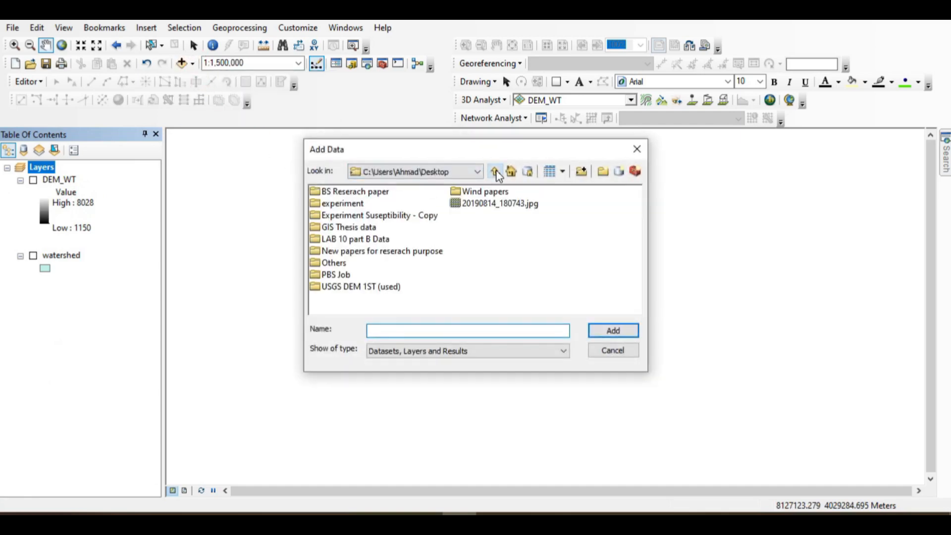
pyautogui.click(350, 204)
pyautogui.doubleClick(347, 203)
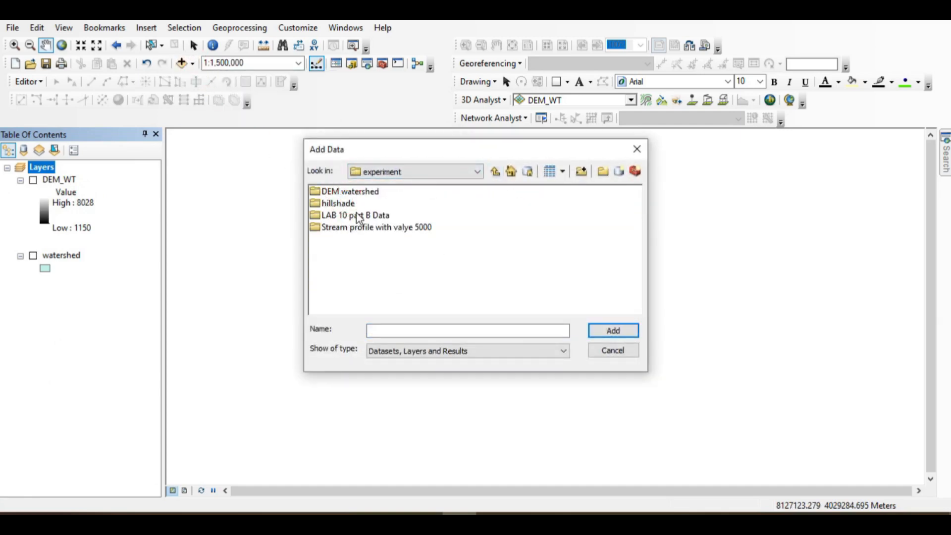
pyautogui.doubleClick(339, 203)
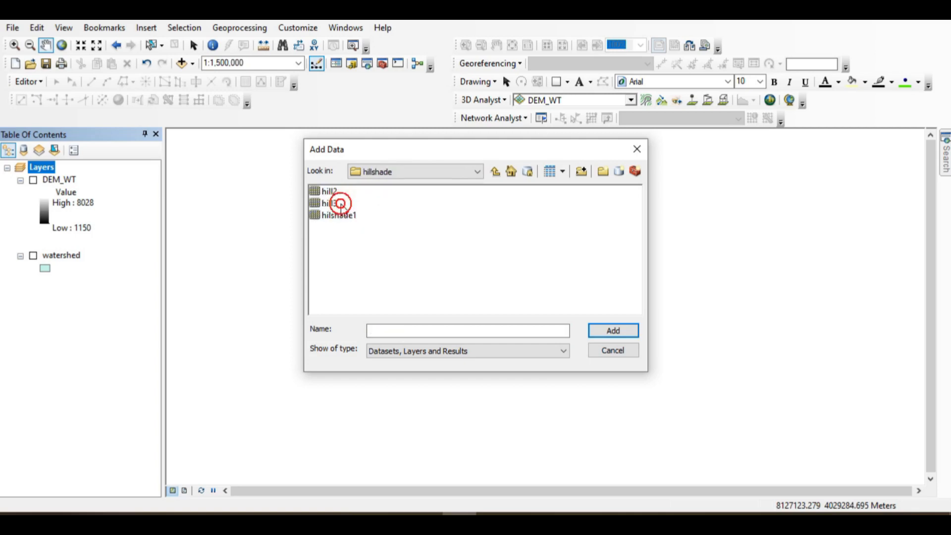
pyautogui.click(337, 215)
pyautogui.doubleClick(337, 216)
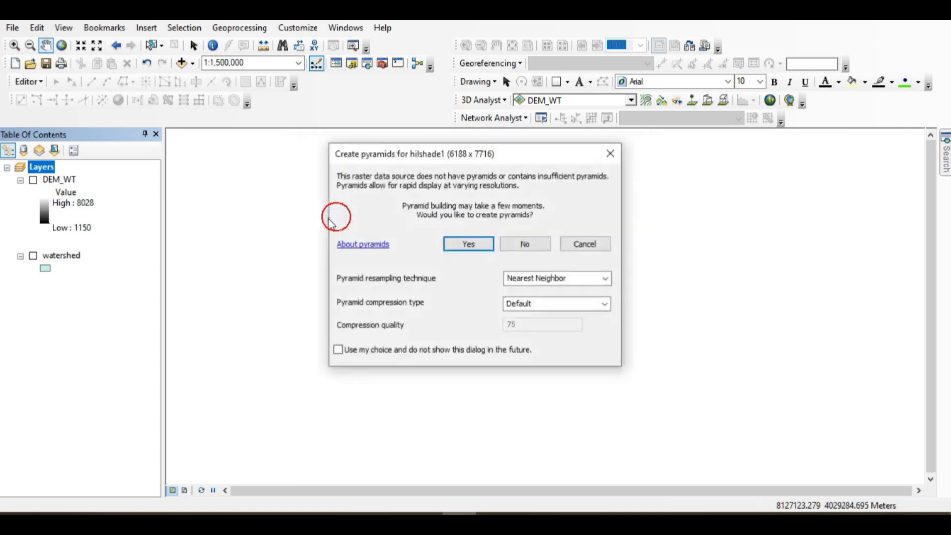
pyautogui.click(471, 242)
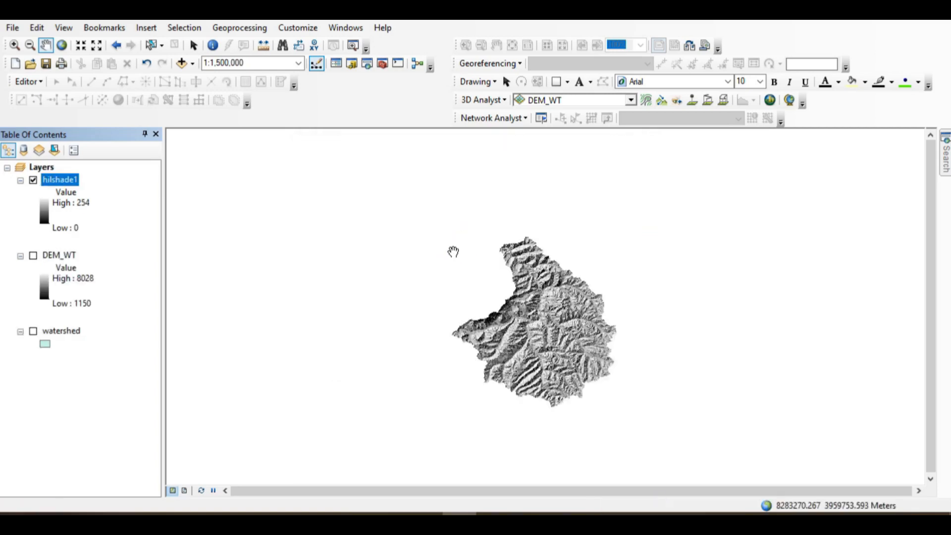
# Examine the shaded relief of hilshade1 up close and across the whole watershed
pyautogui.click(14, 45)
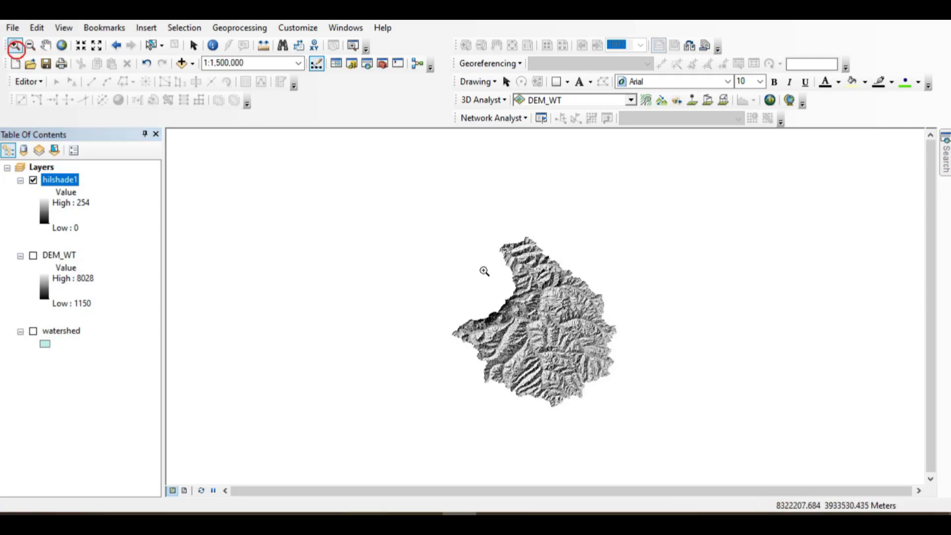
pyautogui.moveTo(475, 272); pyautogui.dragTo(631, 359)
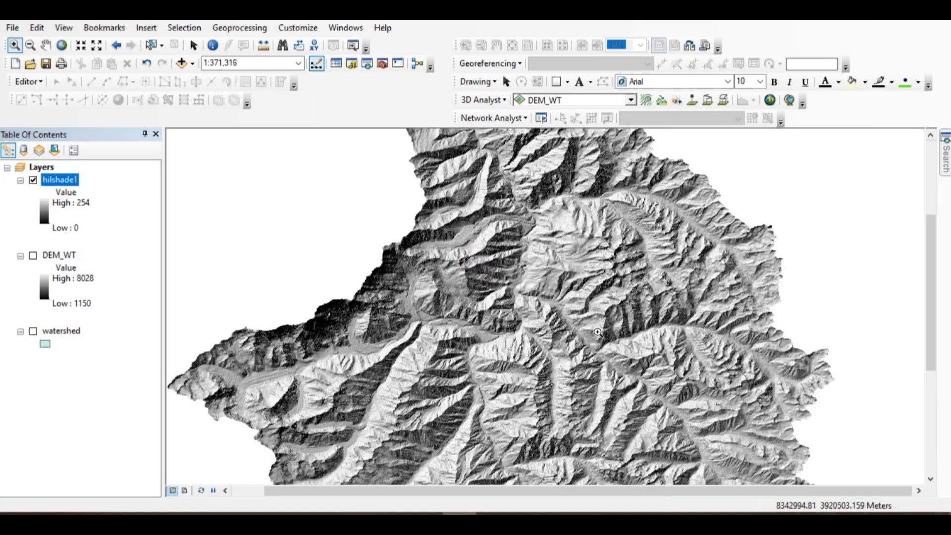
pyautogui.scroll(-1, 598, 334)
pyautogui.scroll(-1, 562, 343)
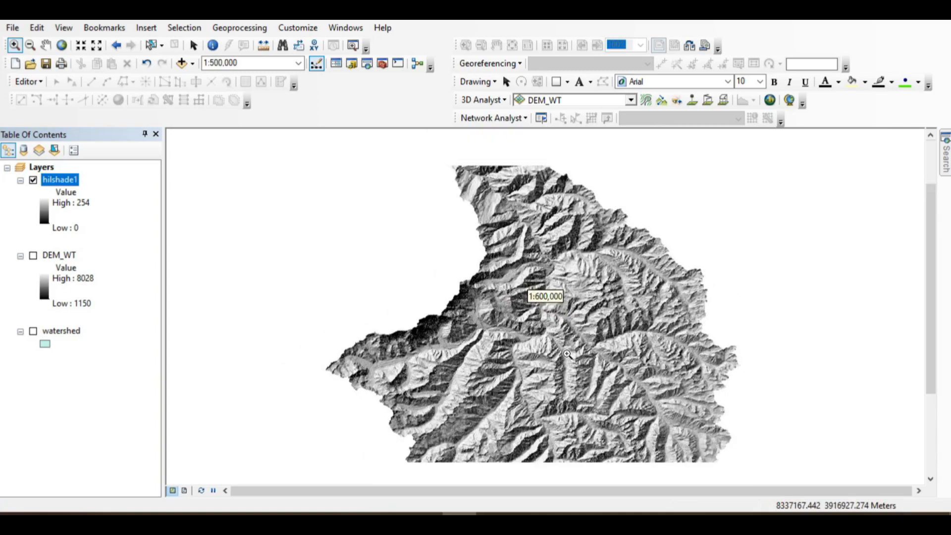
pyautogui.click(667, 522)
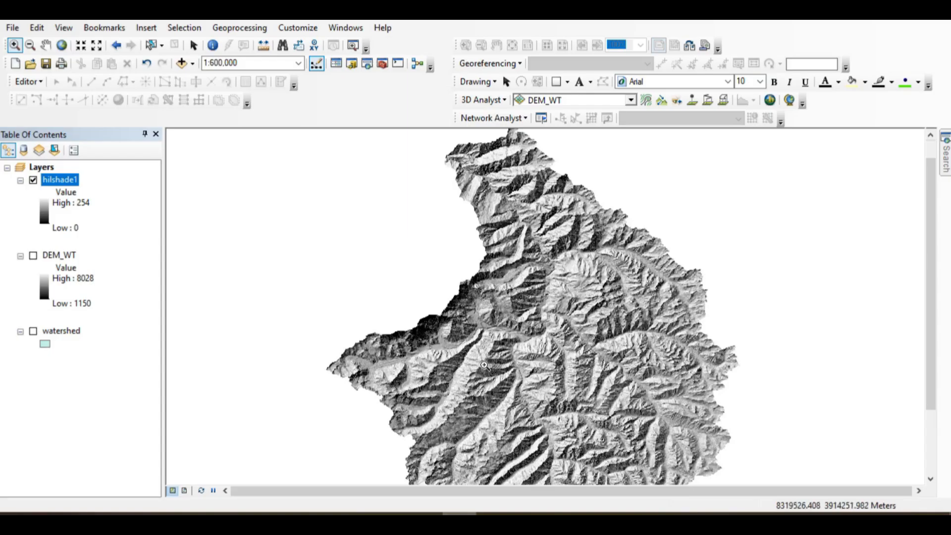
pyautogui.scroll(-1, 528, 292)
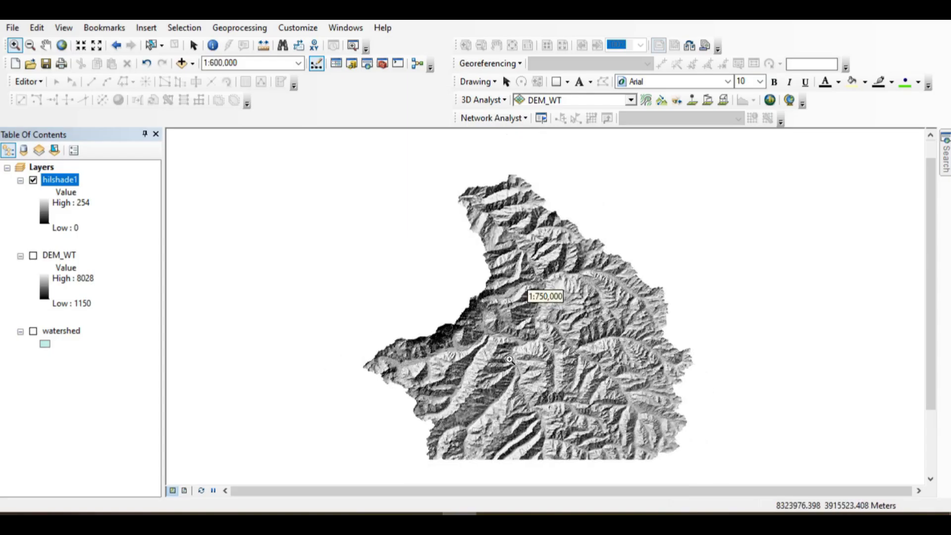
# Search for slope, open the Slope (Spatial Analyst) tool and choose DEM_WT as its input raster
pyautogui.click(945, 155)
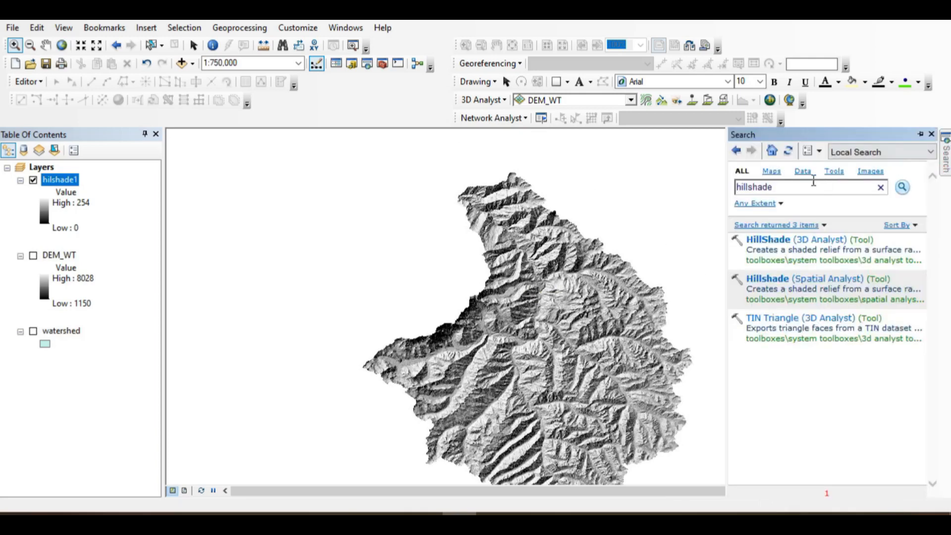
pyautogui.moveTo(797, 187); pyautogui.dragTo(763, 188)
pyautogui.doubleClick(763, 187)
pyautogui.write('slope')
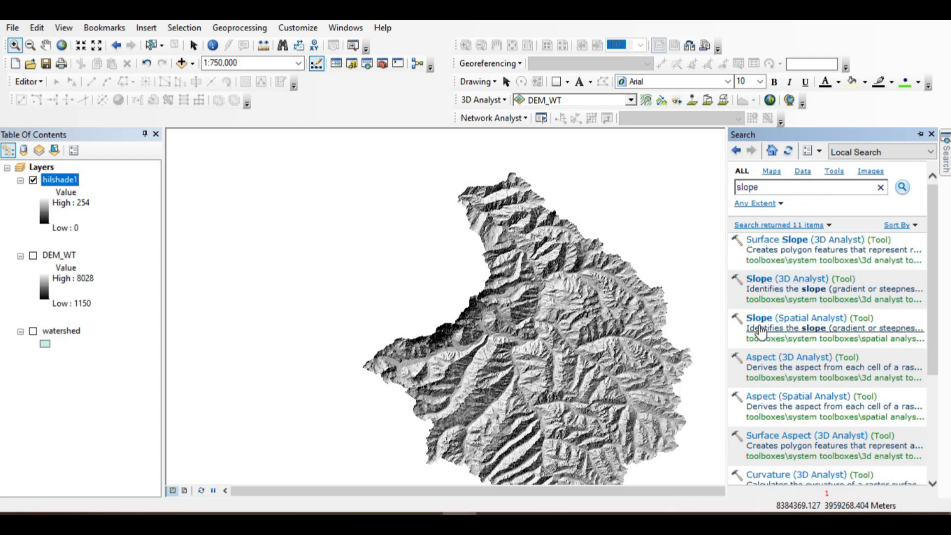
pyautogui.click(798, 320)
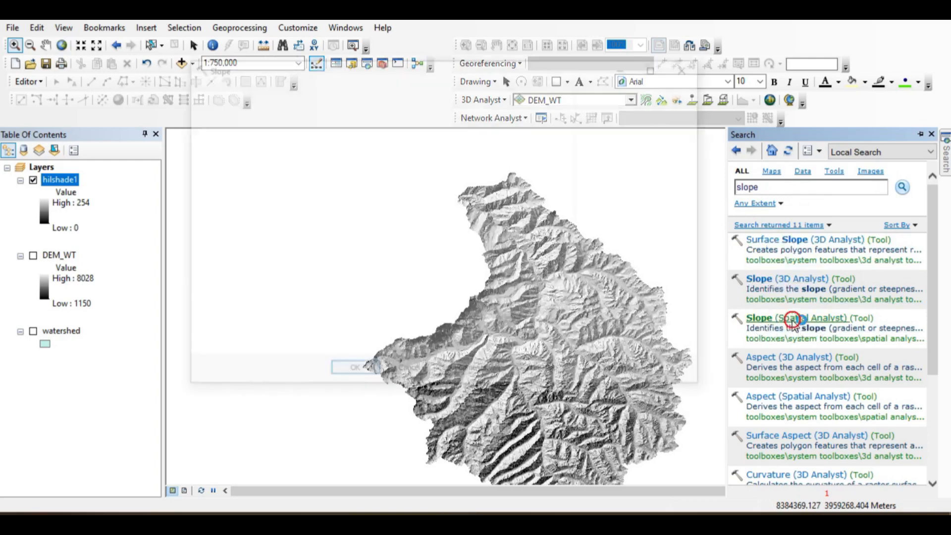
pyautogui.click(526, 106)
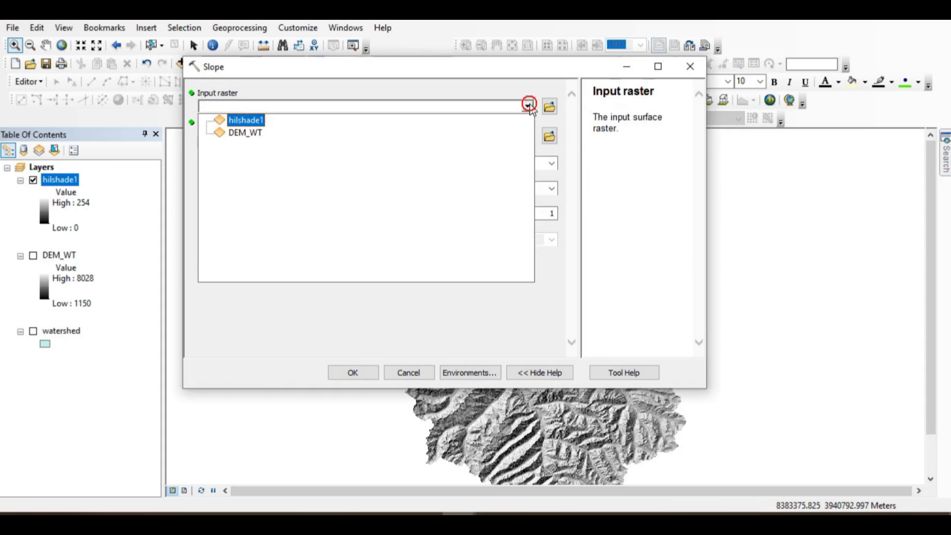
pyautogui.click(255, 133)
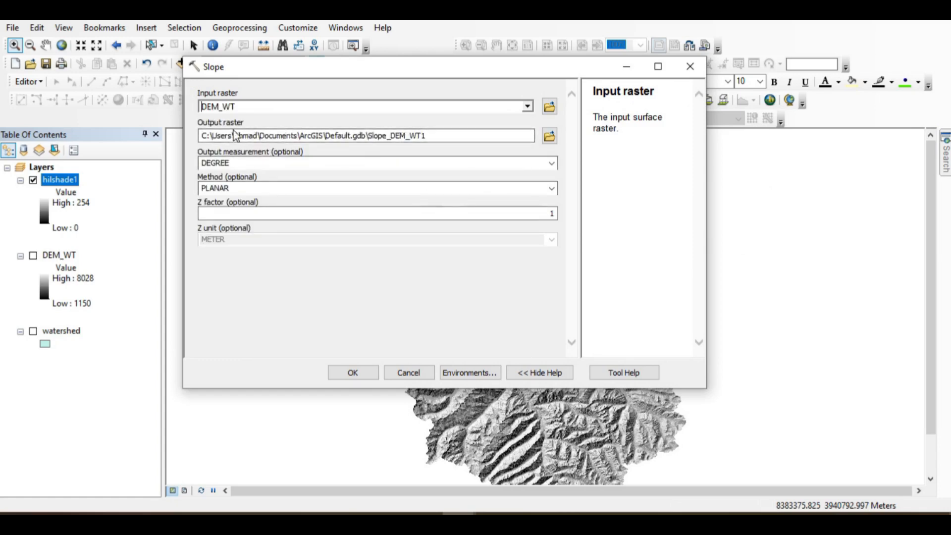
# Create a folder named slope inside the experiment folder for the Slope tool's output raster
pyautogui.click(550, 136)
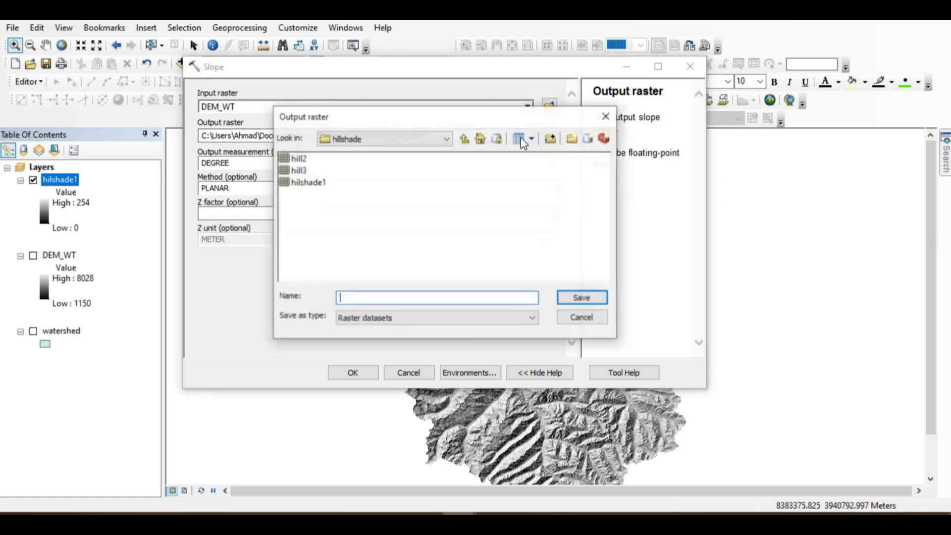
pyautogui.click(463, 137)
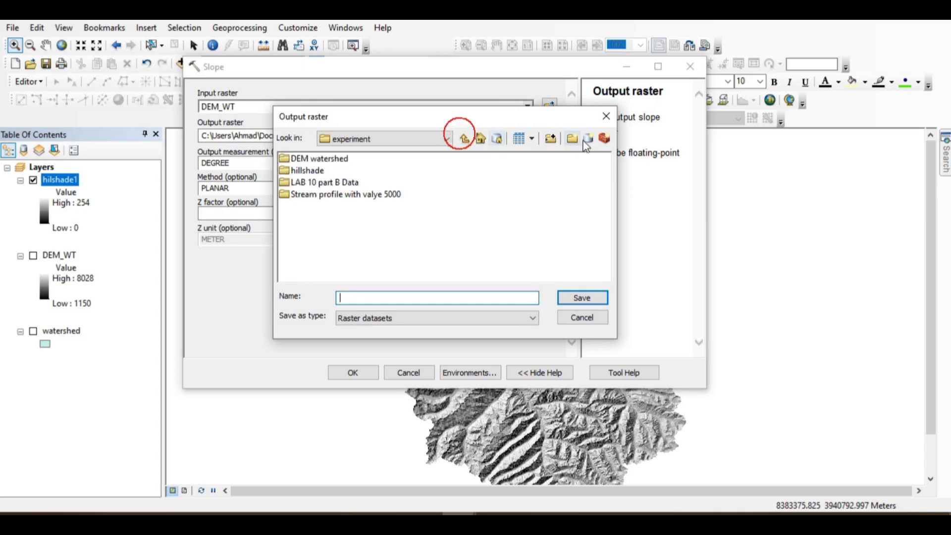
pyautogui.click(570, 139)
pyautogui.write('slo')
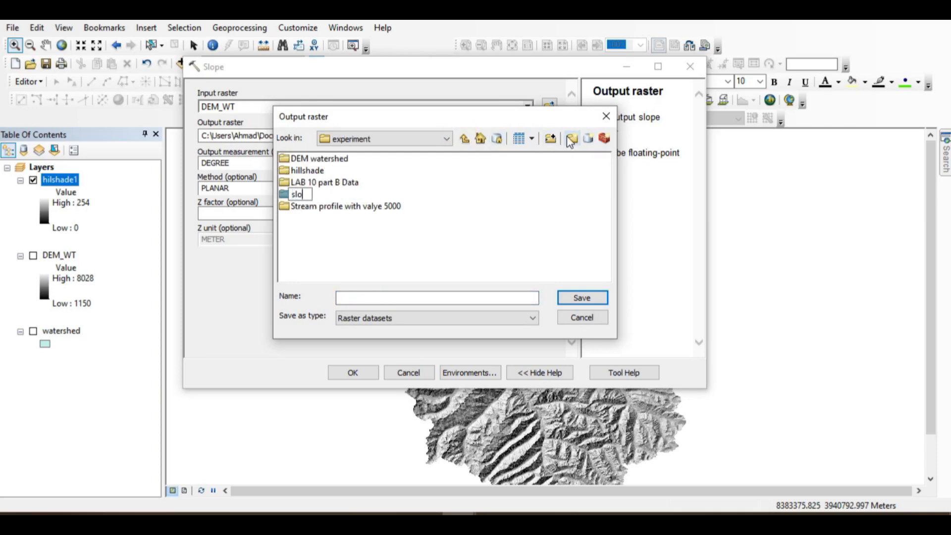
pyautogui.write('pe')
pyautogui.click(532, 198)
# Save the output raster as slope in the slope folder, run the Slope tool and dismiss its completion notice
pyautogui.click(297, 194)
pyautogui.doubleClick(297, 194)
pyautogui.click(374, 296)
pyautogui.write('slop')
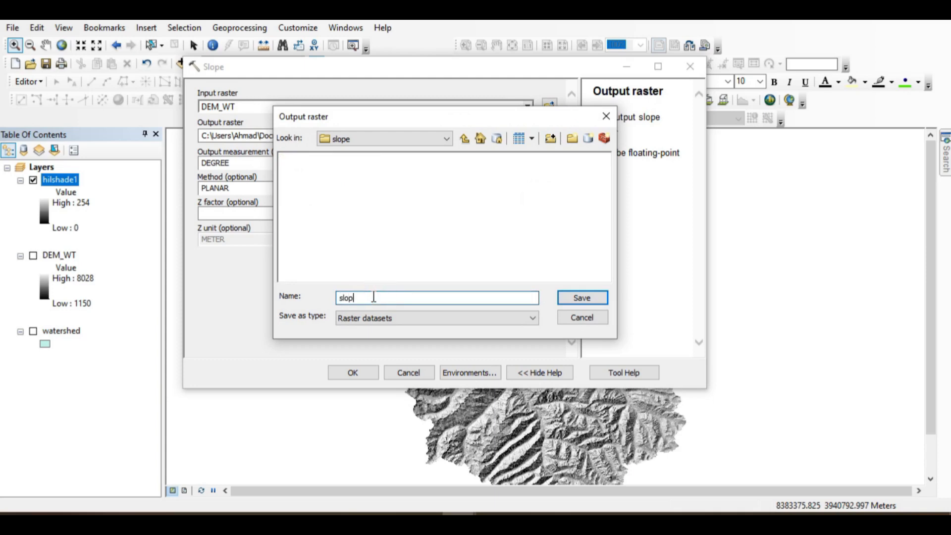
pyautogui.write('e')
pyautogui.click(580, 298)
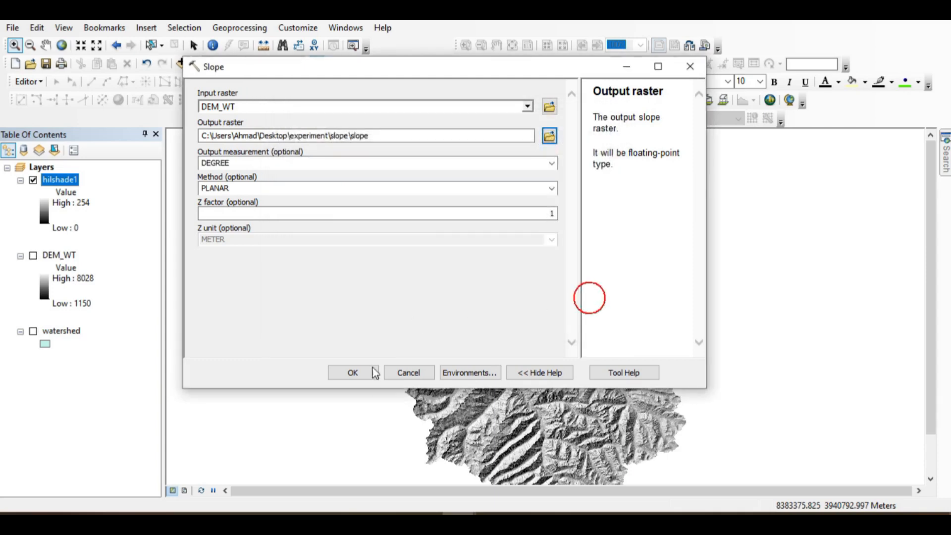
pyautogui.click(355, 378)
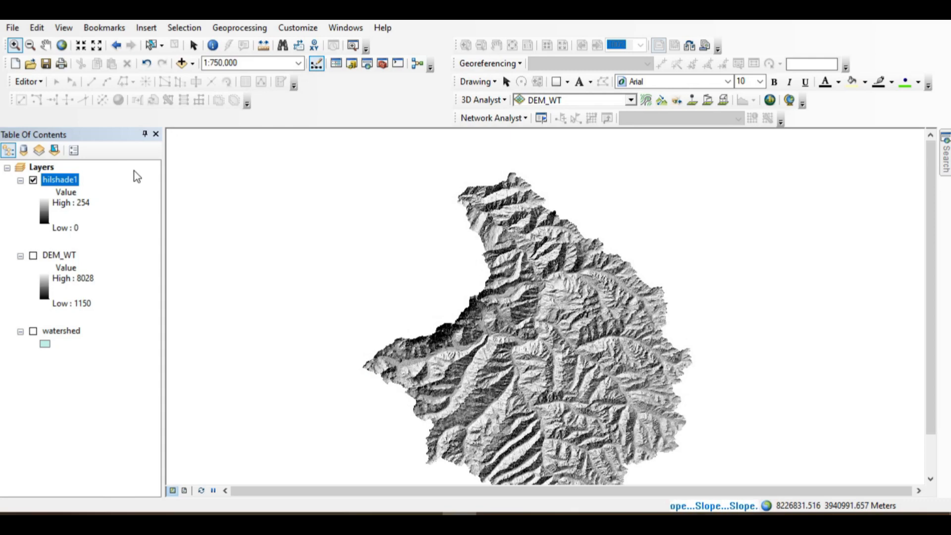
pyautogui.click(46, 45)
pyautogui.moveTo(603, 375); pyautogui.dragTo(571, 342)
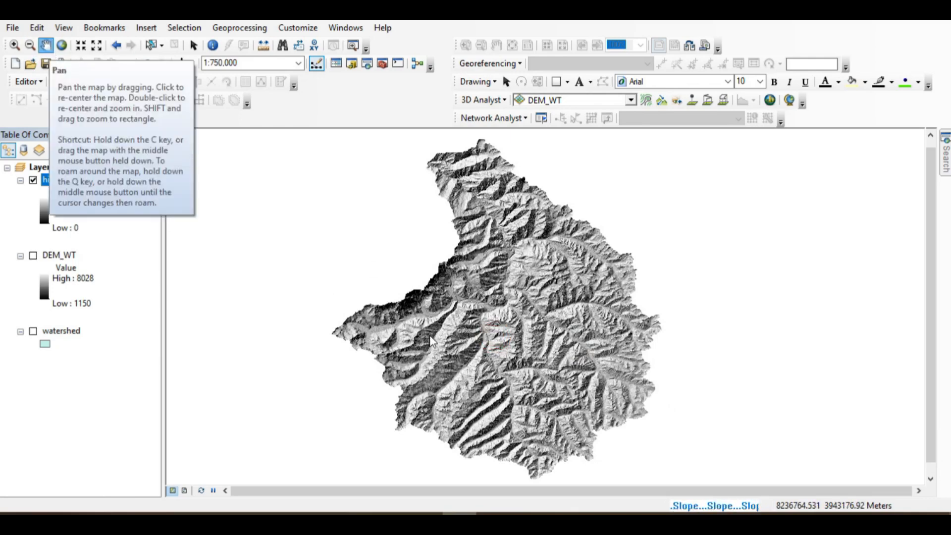
pyautogui.moveTo(414, 286); pyautogui.dragTo(495, 291)
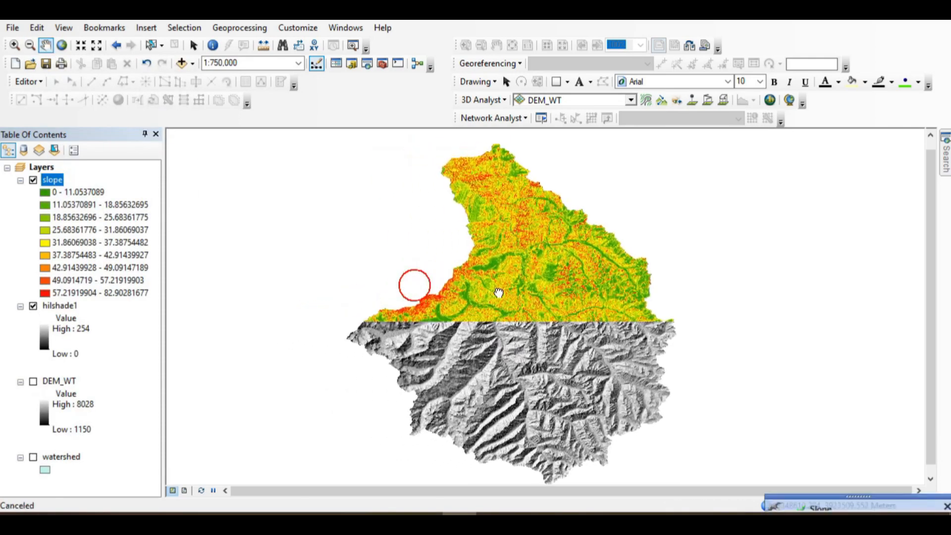
pyautogui.moveTo(471, 341); pyautogui.dragTo(514, 315)
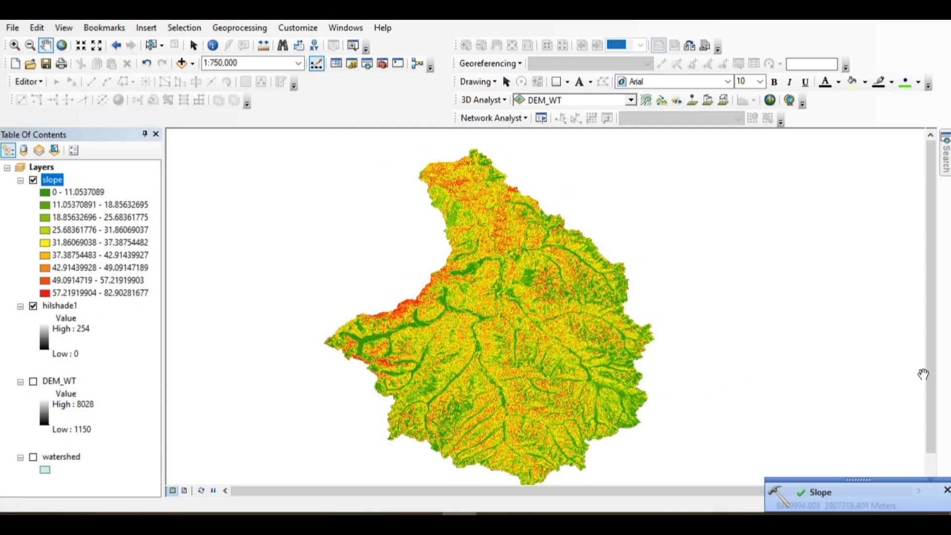
pyautogui.click(946, 489)
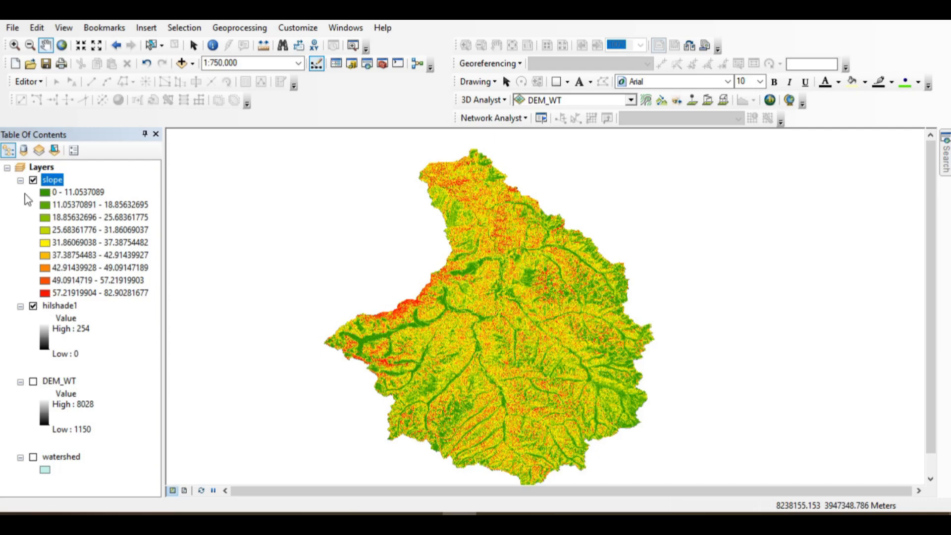
# Reduce the slope layer's classified symbology to 5 classes in its layer properties
pyautogui.rightClick(52, 180)
pyautogui.click(97, 380)
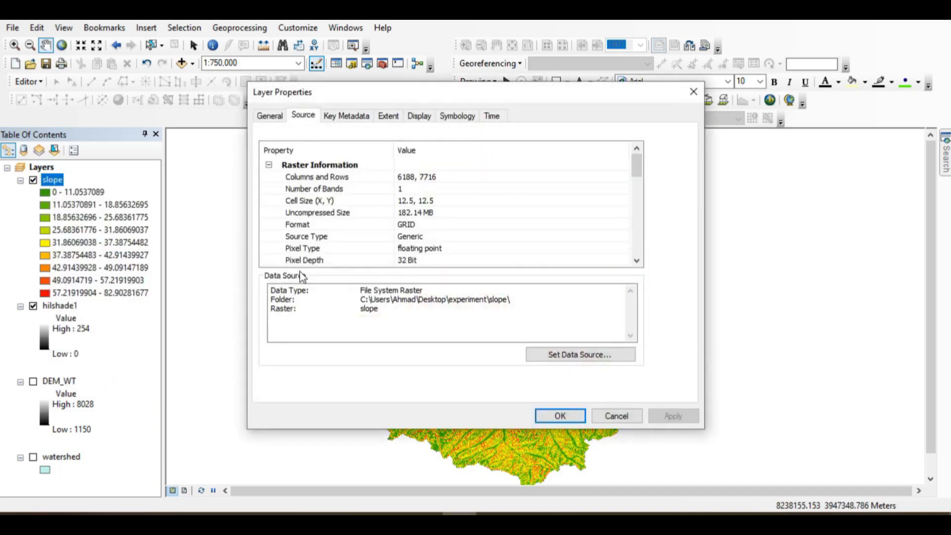
pyautogui.click(453, 118)
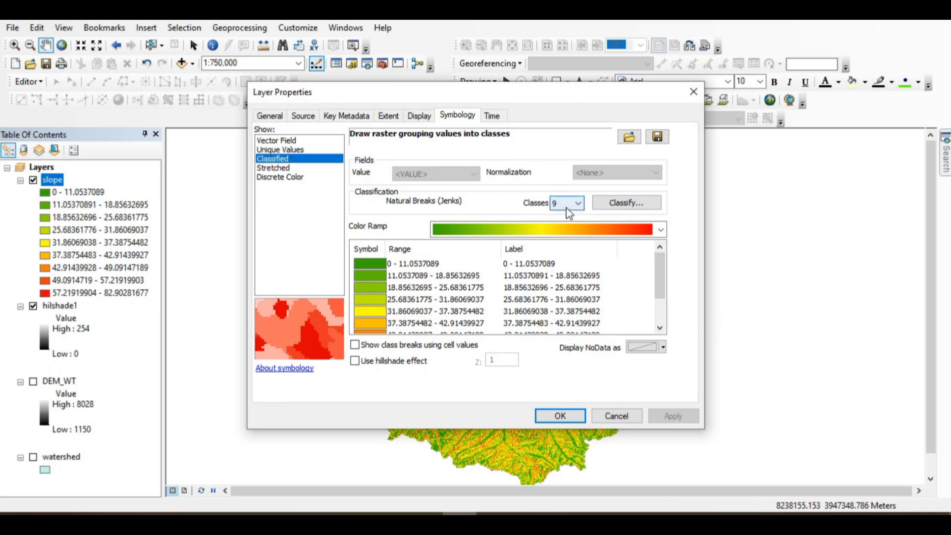
pyautogui.click(579, 204)
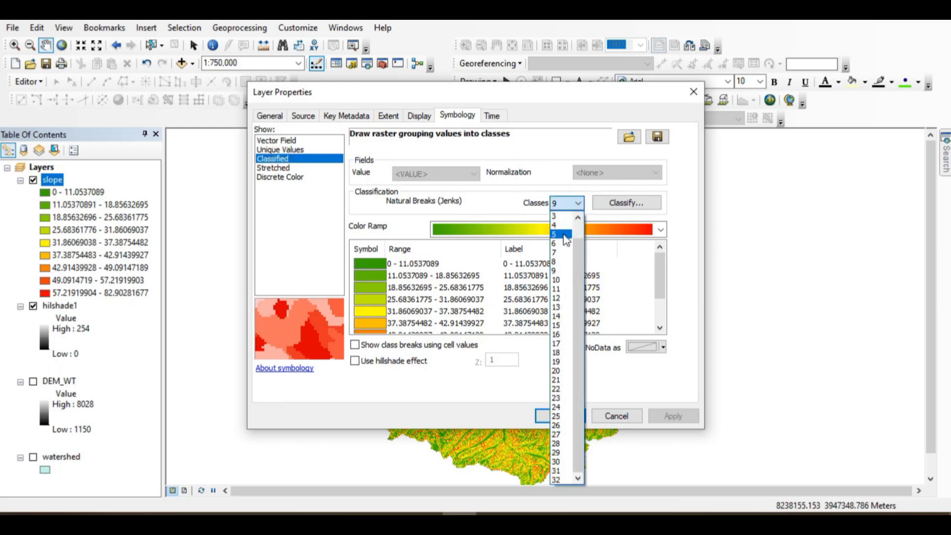
pyautogui.click(561, 234)
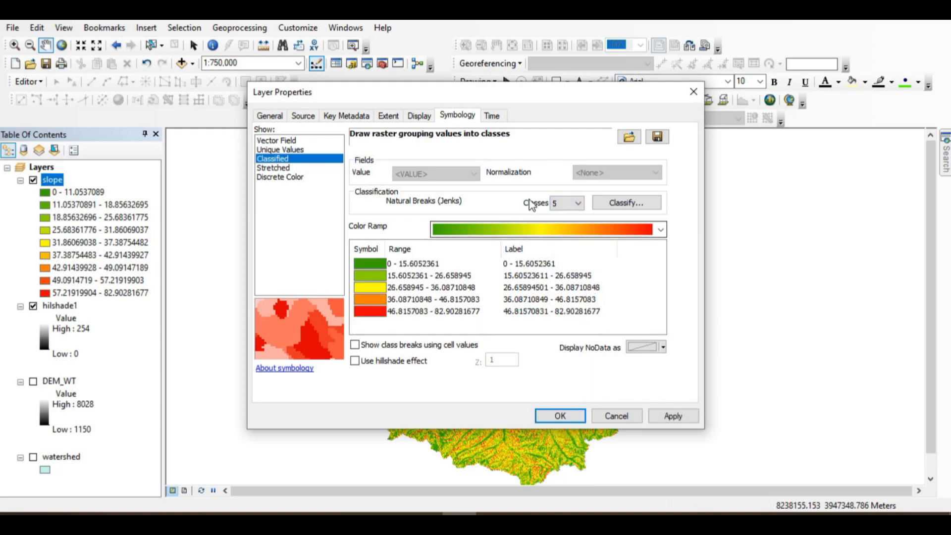
# Set the slope layer's display transparency to 50% and apply the layer property changes
pyautogui.click(418, 117)
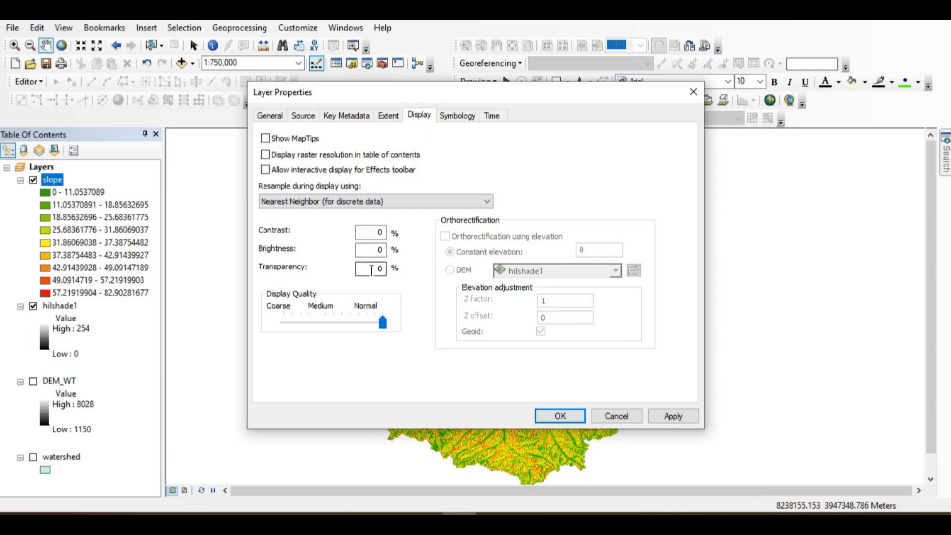
pyautogui.doubleClick(378, 269)
pyautogui.write('50')
pyautogui.click(562, 415)
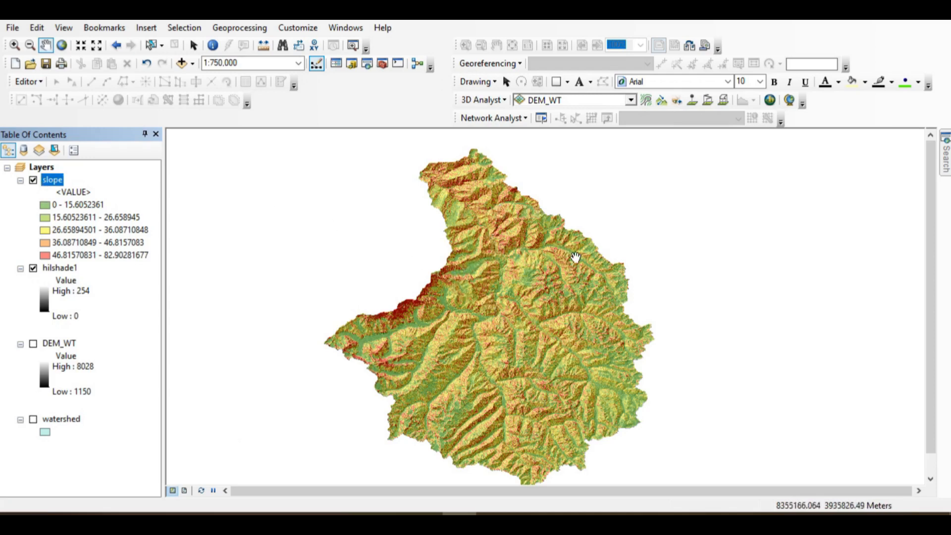
# Compare the slope map with and without hilshade1 beneath it and examine the shaded slopes up close in the western watershed
pyautogui.click(33, 269)
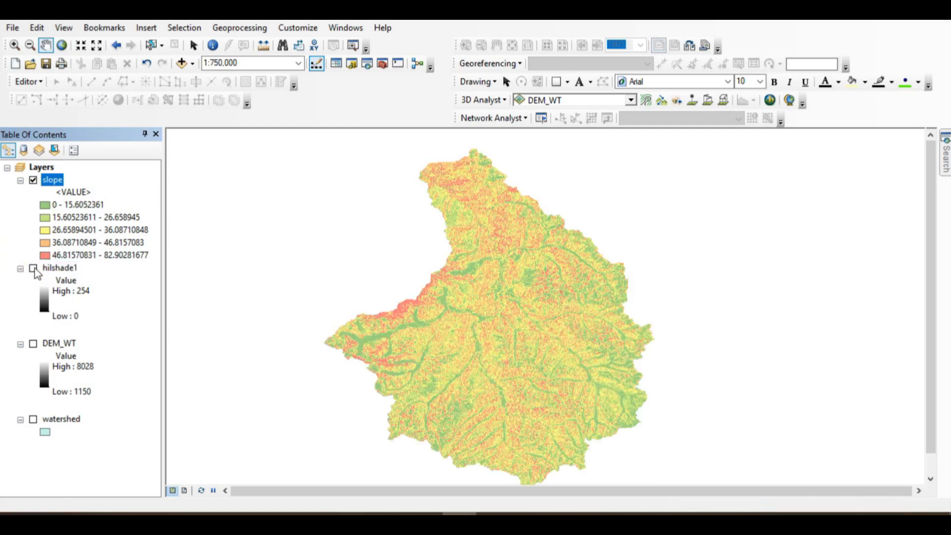
pyautogui.click(34, 269)
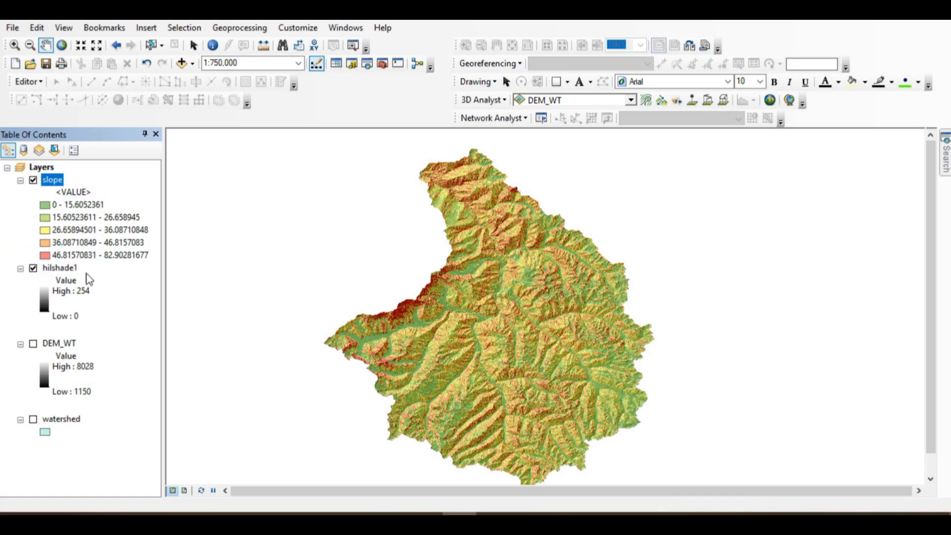
pyautogui.click(17, 45)
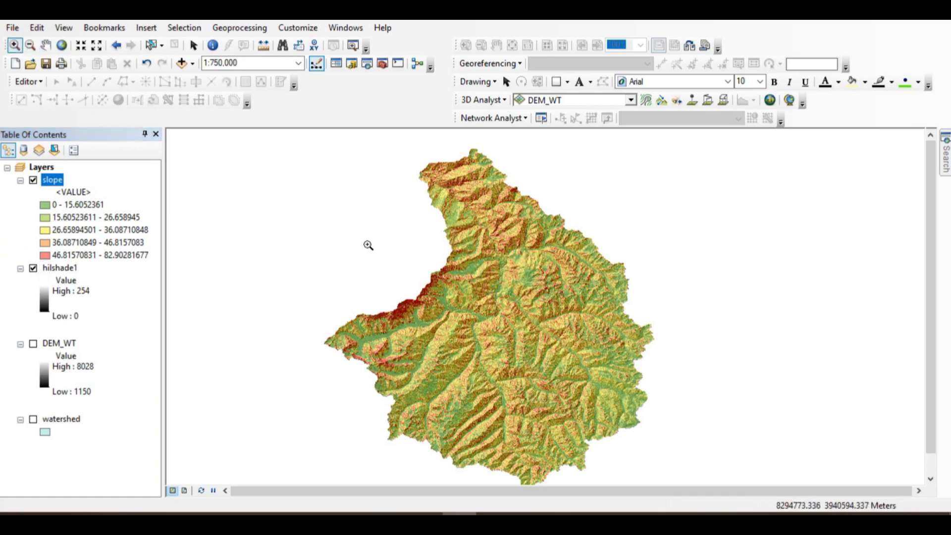
pyautogui.moveTo(373, 246); pyautogui.dragTo(543, 361)
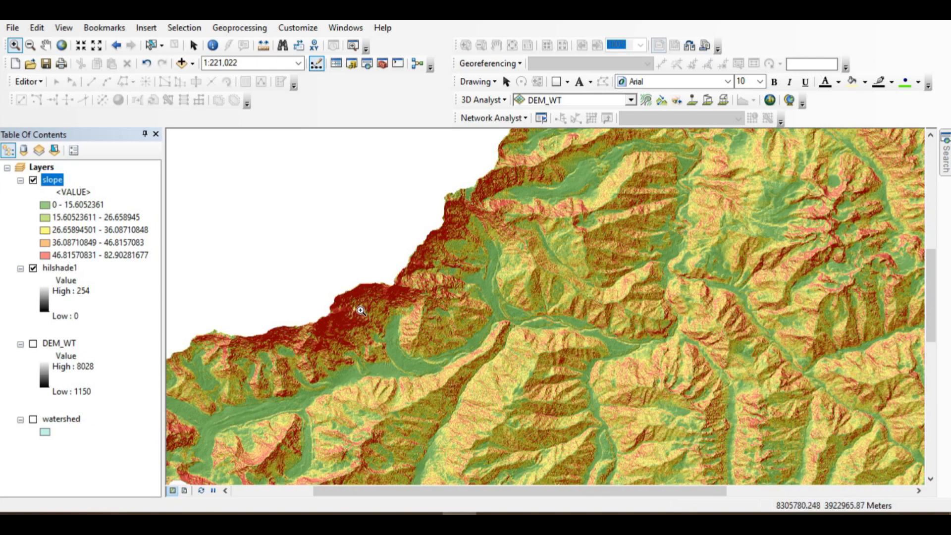
pyautogui.click(45, 45)
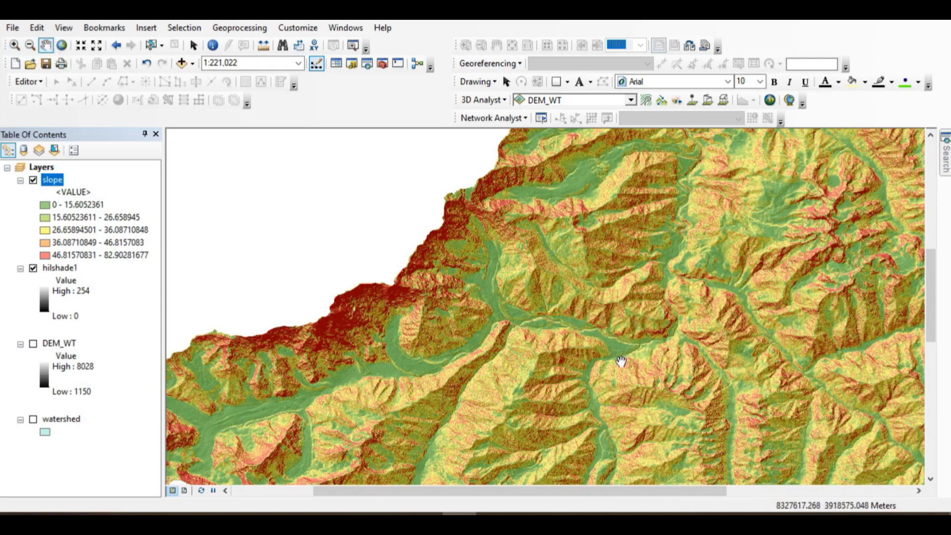
pyautogui.moveTo(614, 381); pyautogui.dragTo(548, 259)
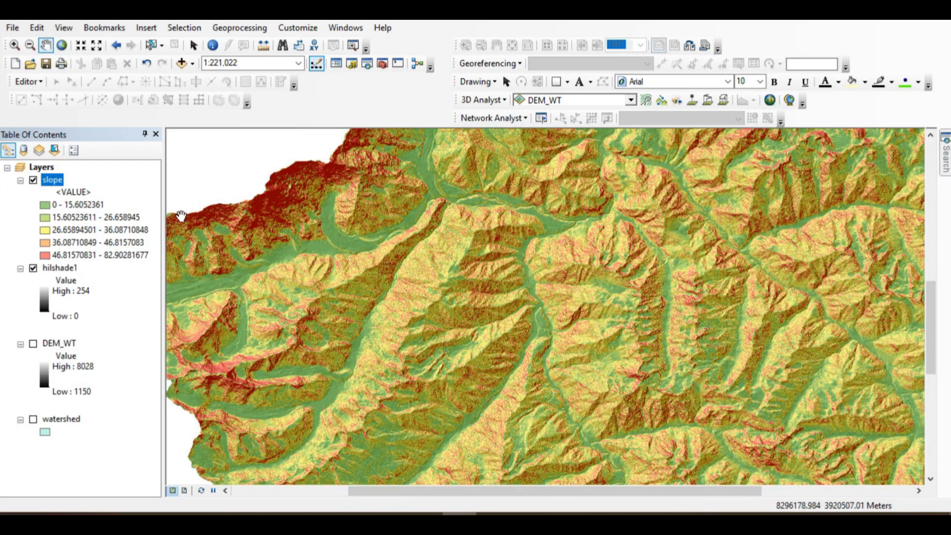
# Open the slope layer's classification settings and set the first two break values to 20 and 40
pyautogui.rightClick(51, 179)
pyautogui.click(101, 384)
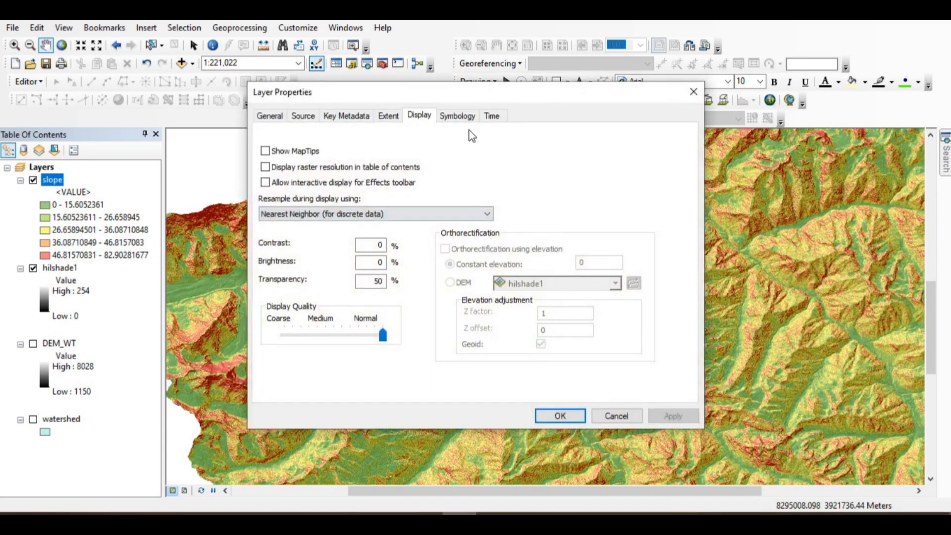
pyautogui.click(458, 117)
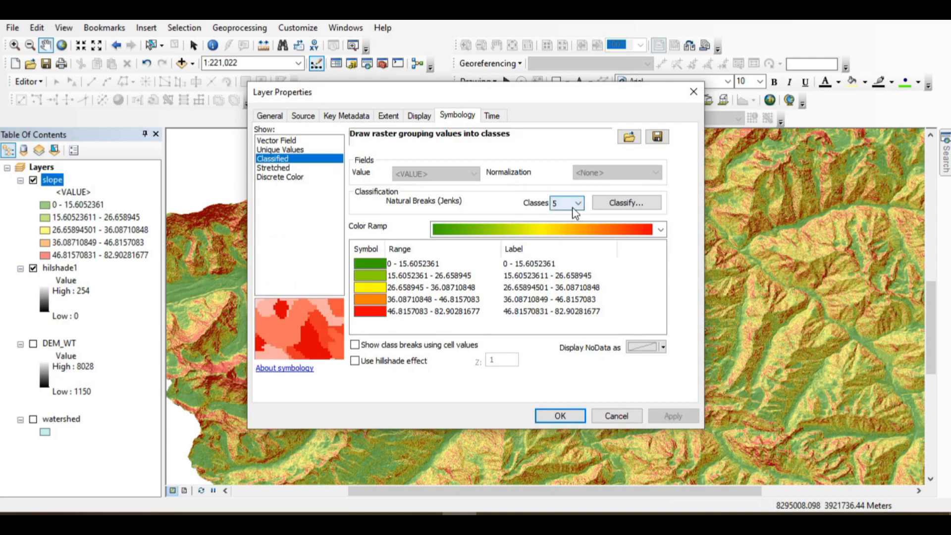
pyautogui.click(625, 203)
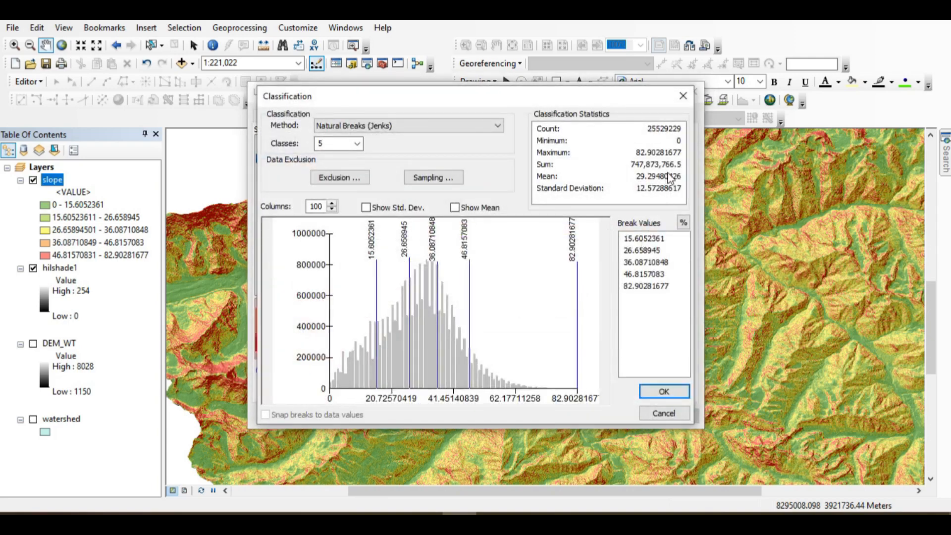
pyautogui.click(644, 237)
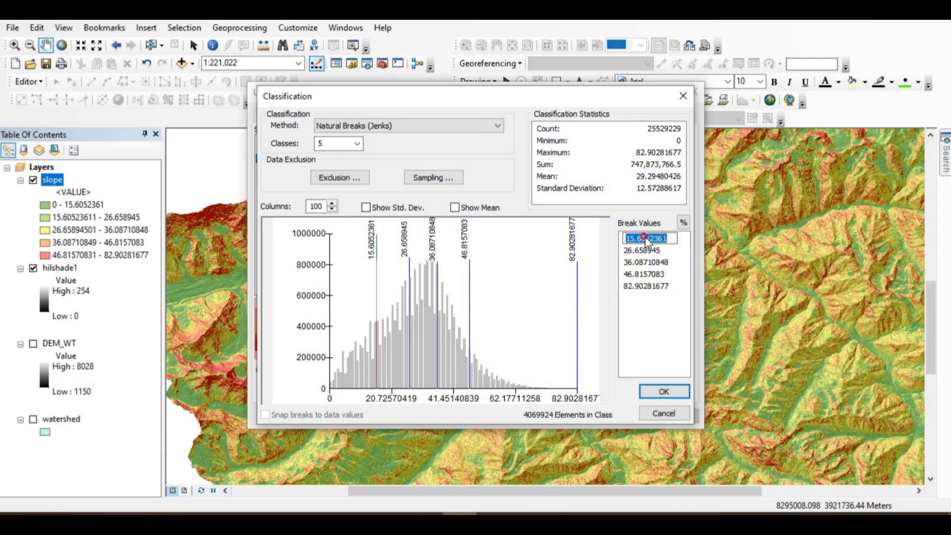
pyautogui.write('20')
pyautogui.click(651, 250)
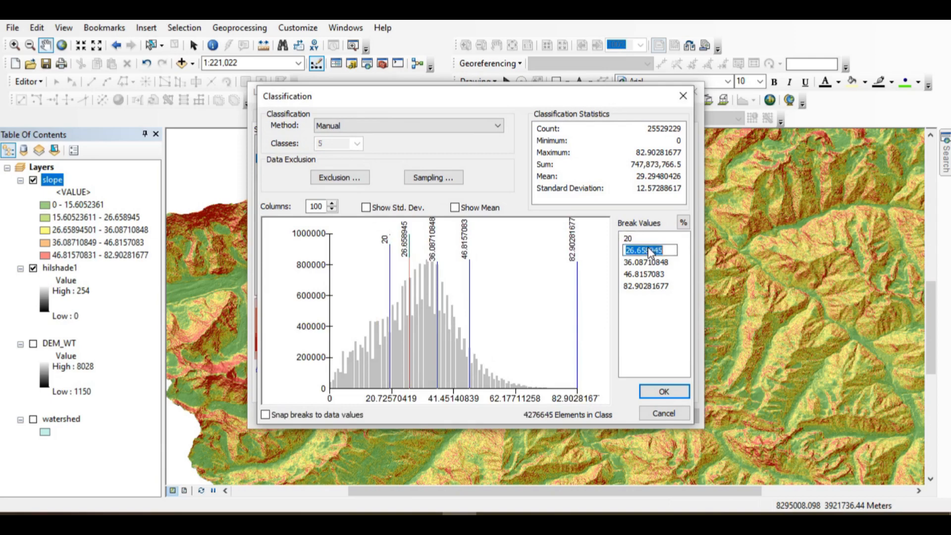
pyautogui.write('40')
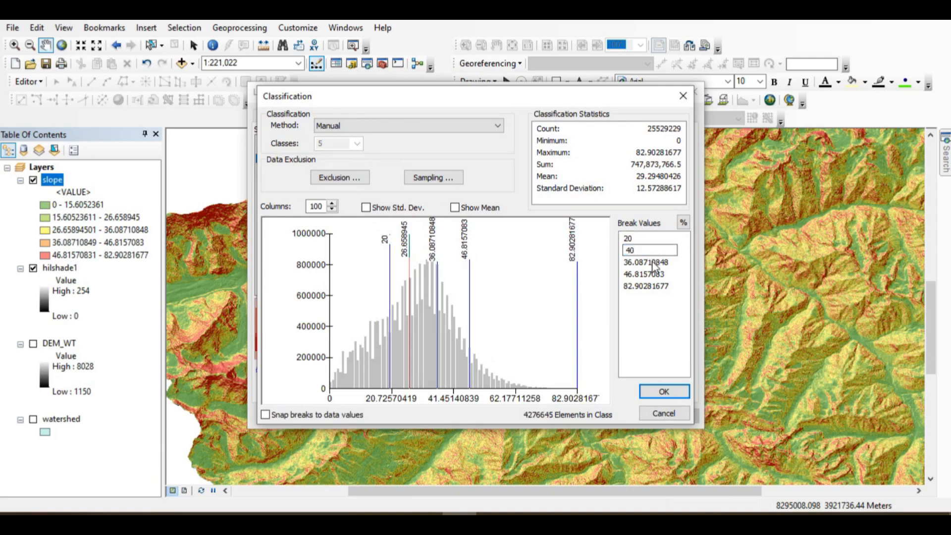
# Set the third and fourth break values to 50 and 70, and apply the manual classification to the slope layer
pyautogui.click(652, 264)
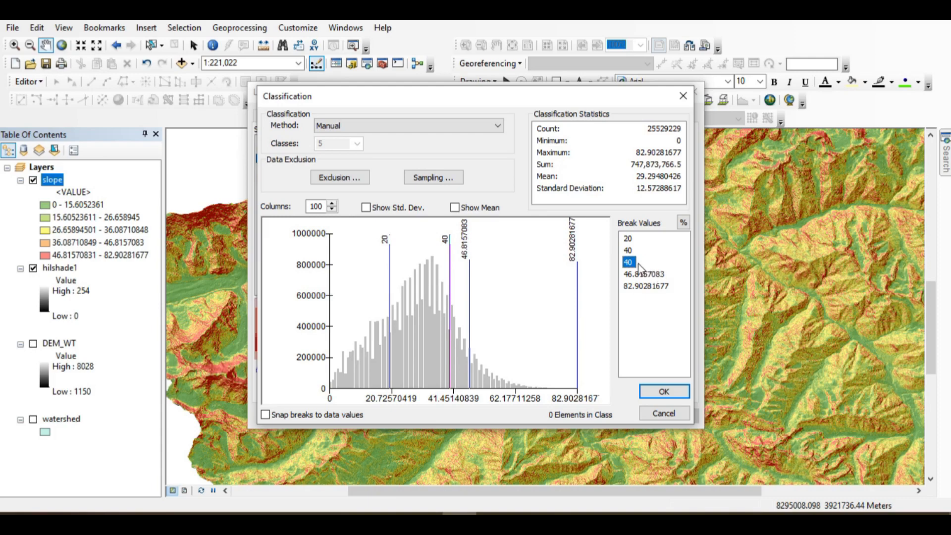
pyautogui.click(630, 263)
pyautogui.write('60')
pyautogui.write('0')
pyautogui.click(630, 274)
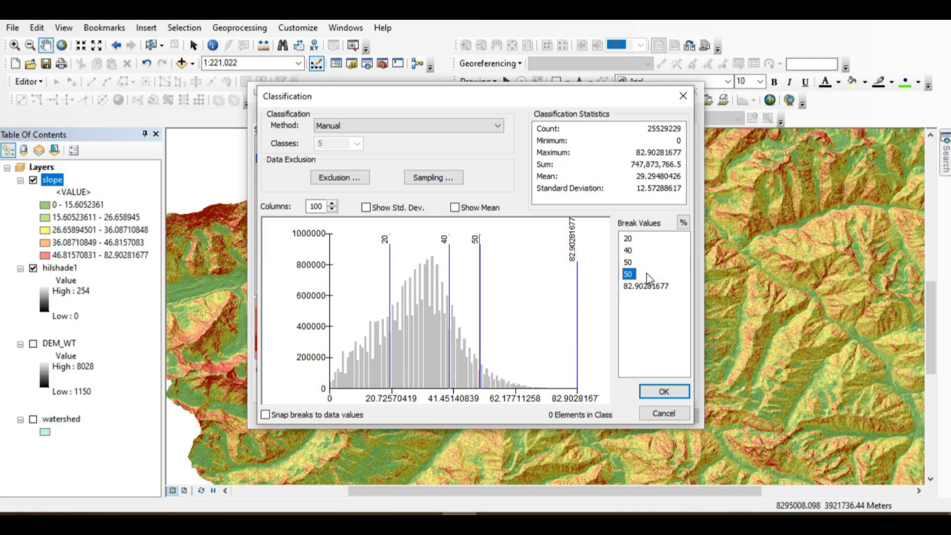
pyautogui.write('7')
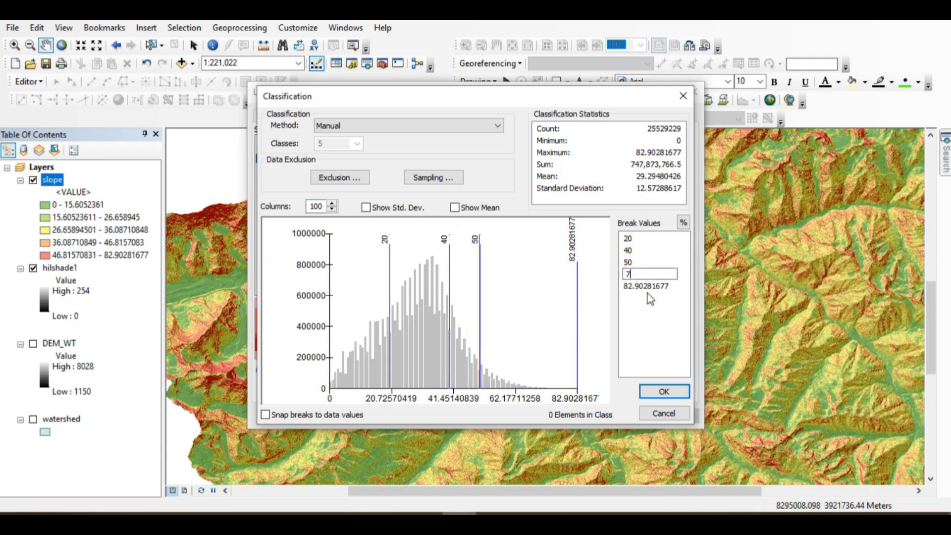
pyautogui.write('0')
pyautogui.press('Return')
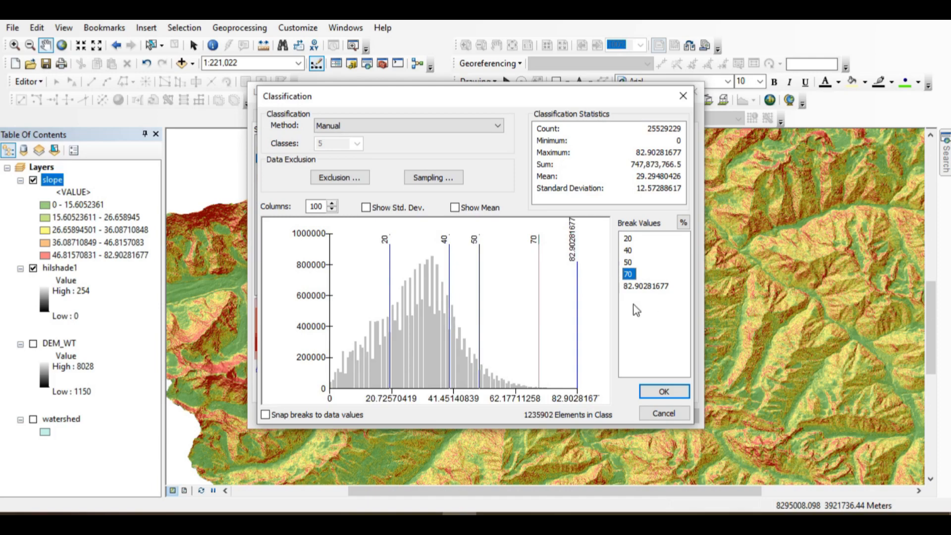
pyautogui.click(663, 391)
pyautogui.click(546, 413)
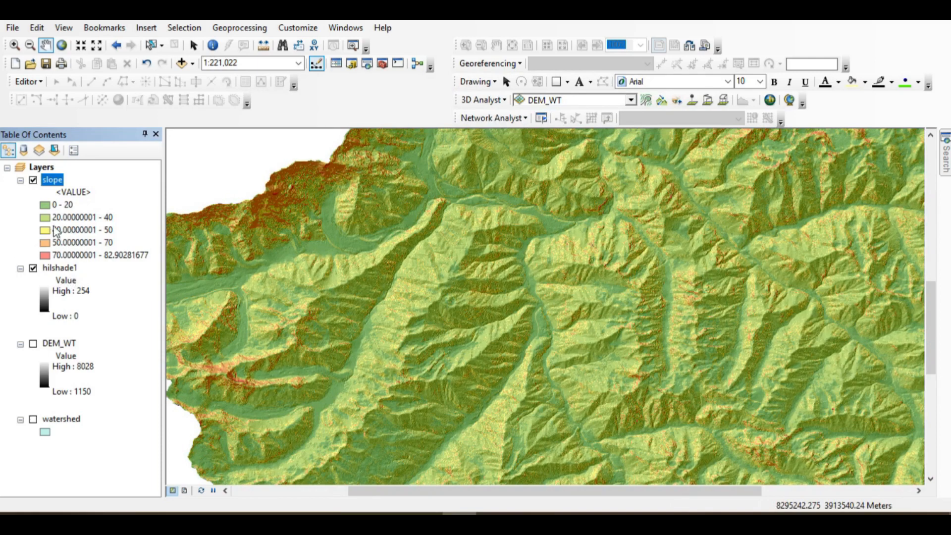
# Recolour the slope classes with the spectrum ramp running from pale pink through blue, green and yellow to dark red
pyautogui.scroll(-5, 448, 292)
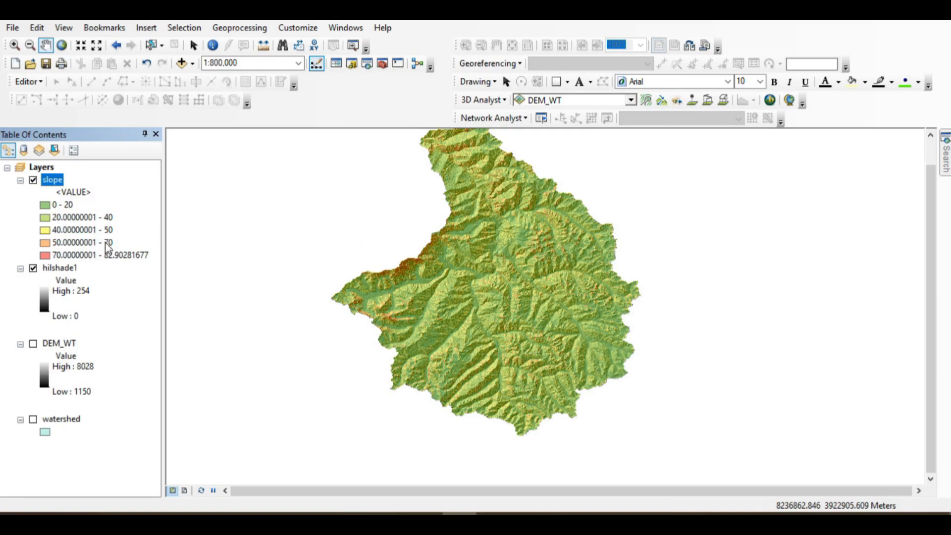
pyautogui.rightClick(50, 183)
pyautogui.click(138, 385)
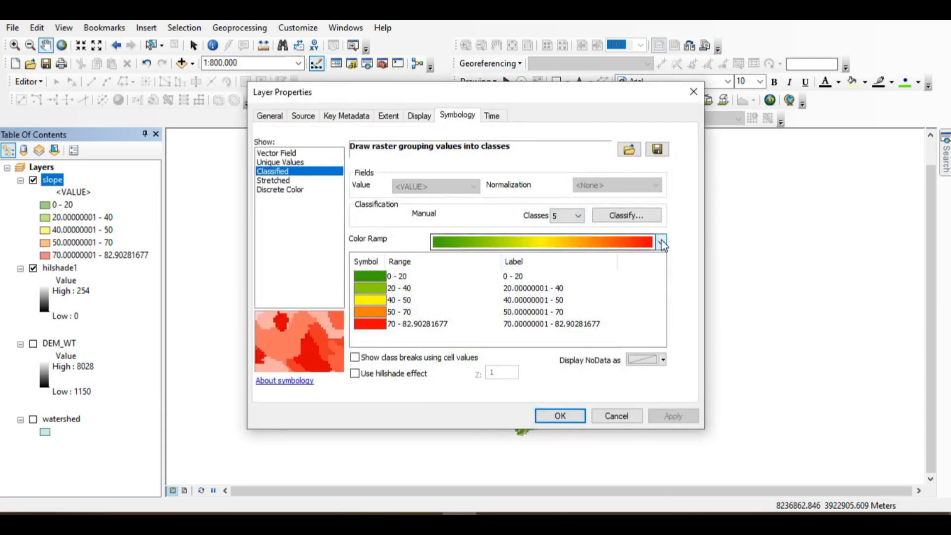
pyautogui.click(661, 241)
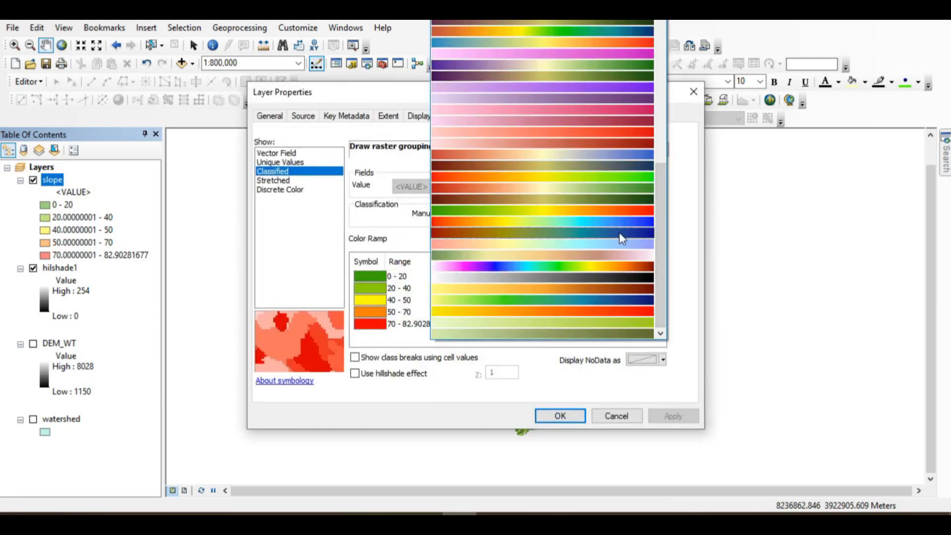
pyautogui.click(619, 229)
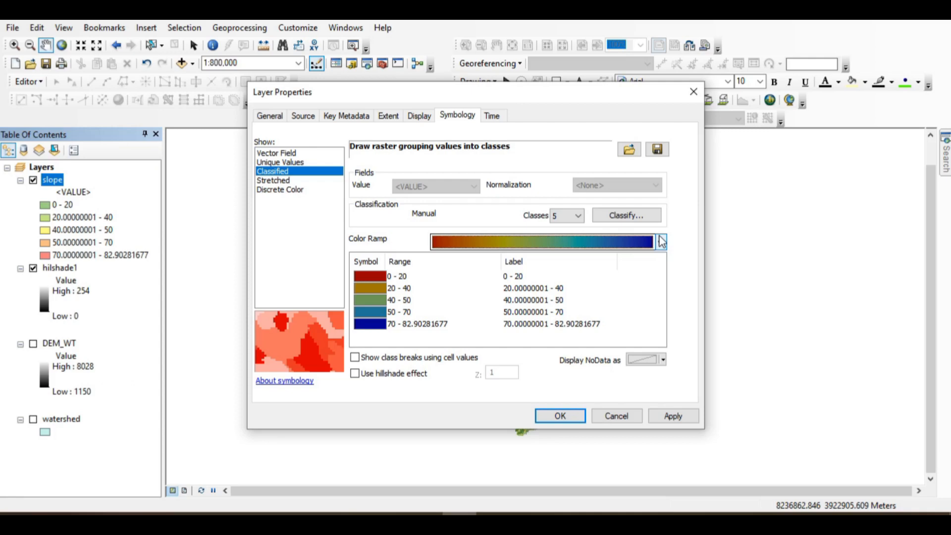
pyautogui.click(662, 241)
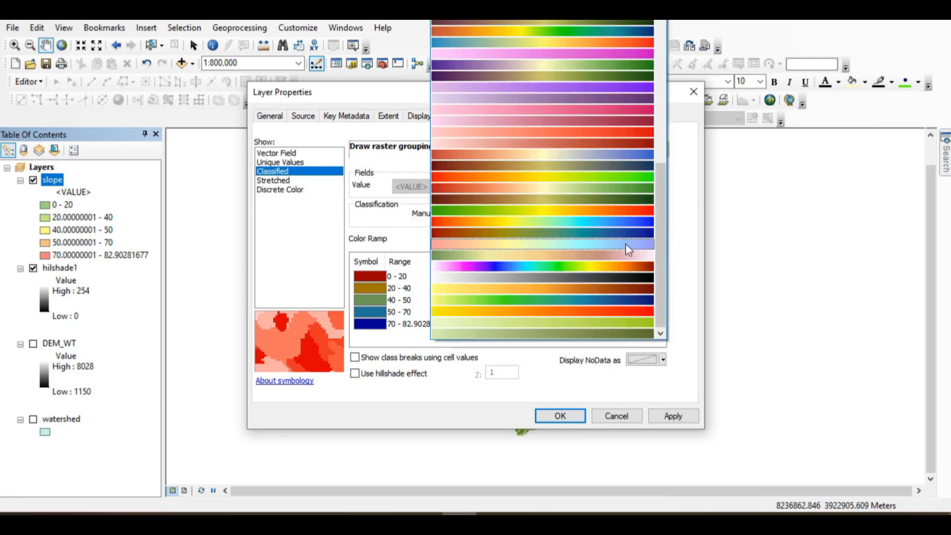
pyautogui.click(619, 270)
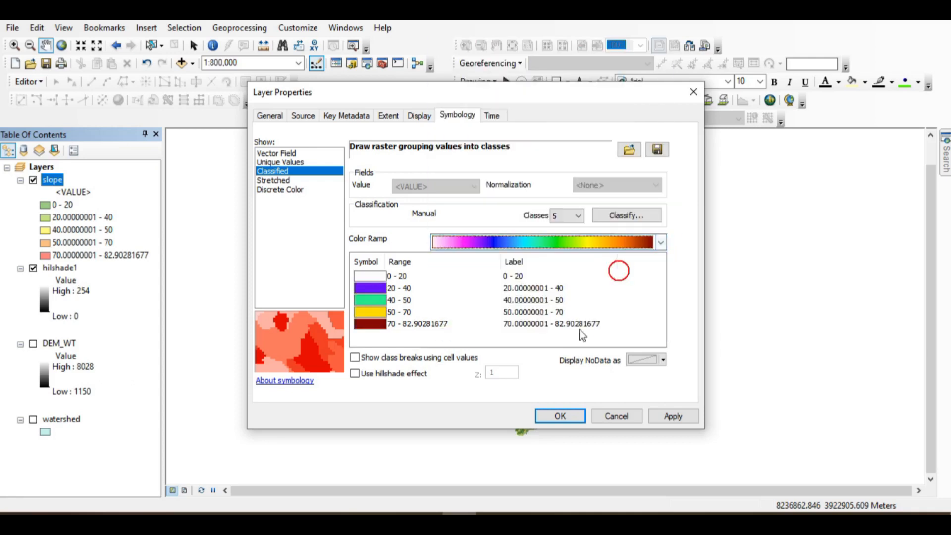
pyautogui.click(562, 414)
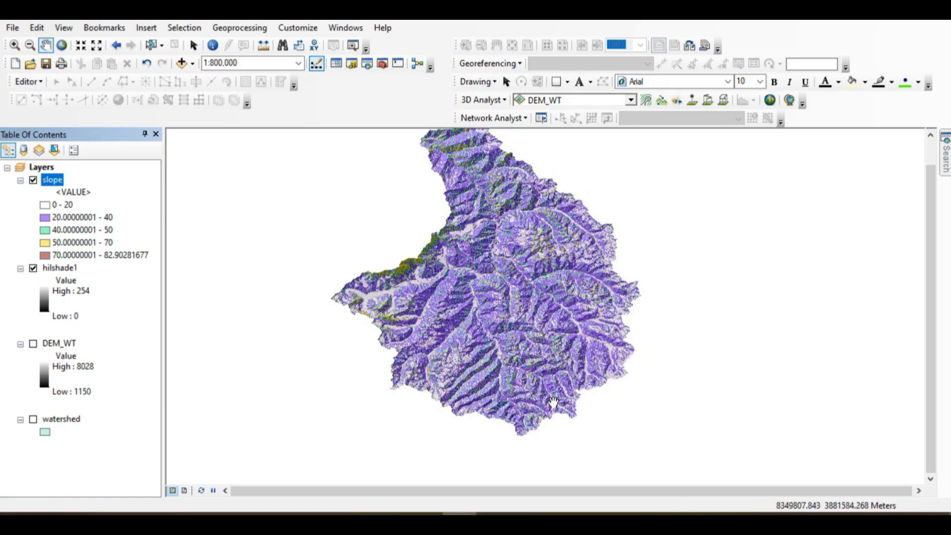